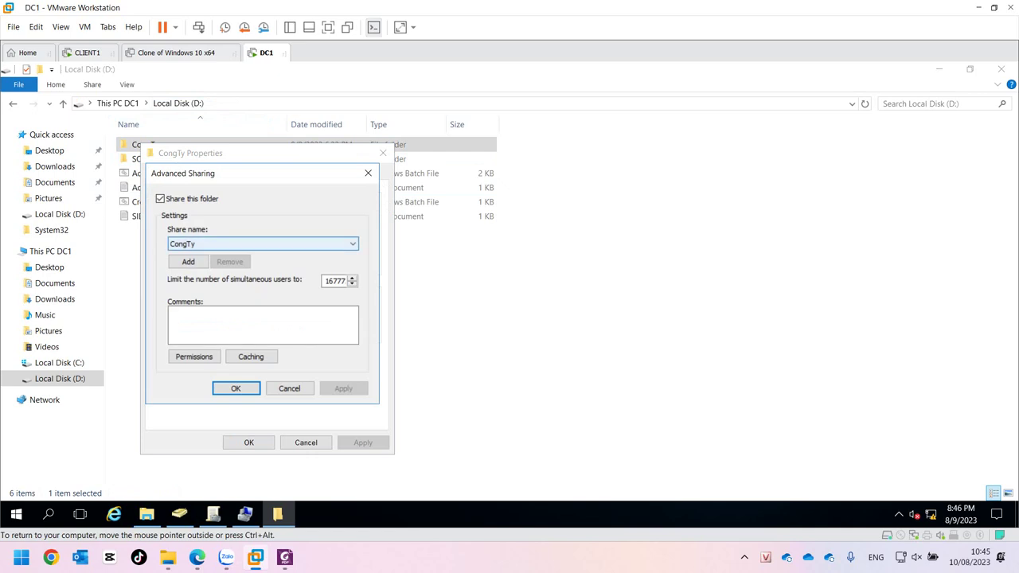
In the CongTy folder's share permissions, remove Everyone and add the CongTy group
click(193, 356)
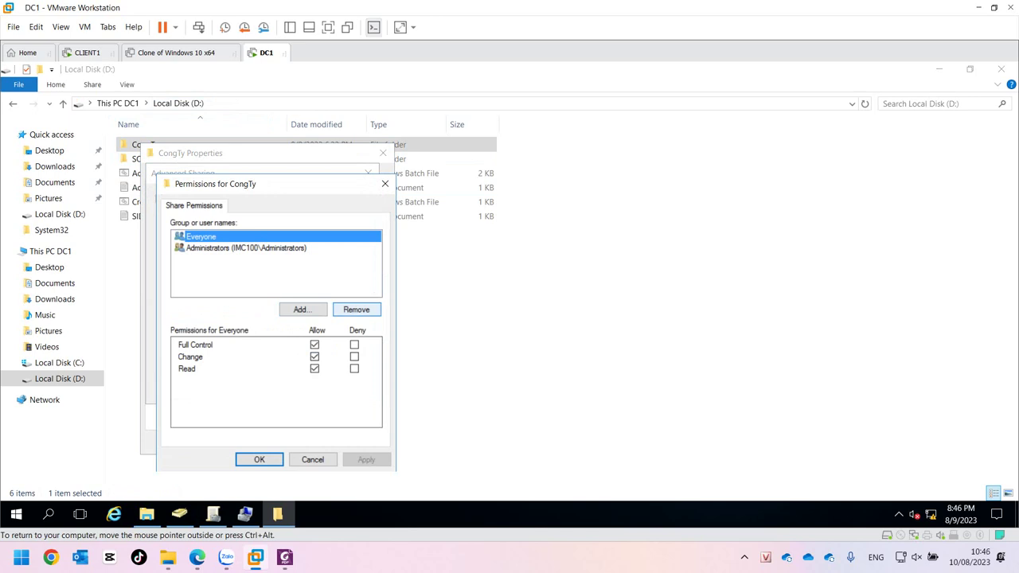
click(355, 309)
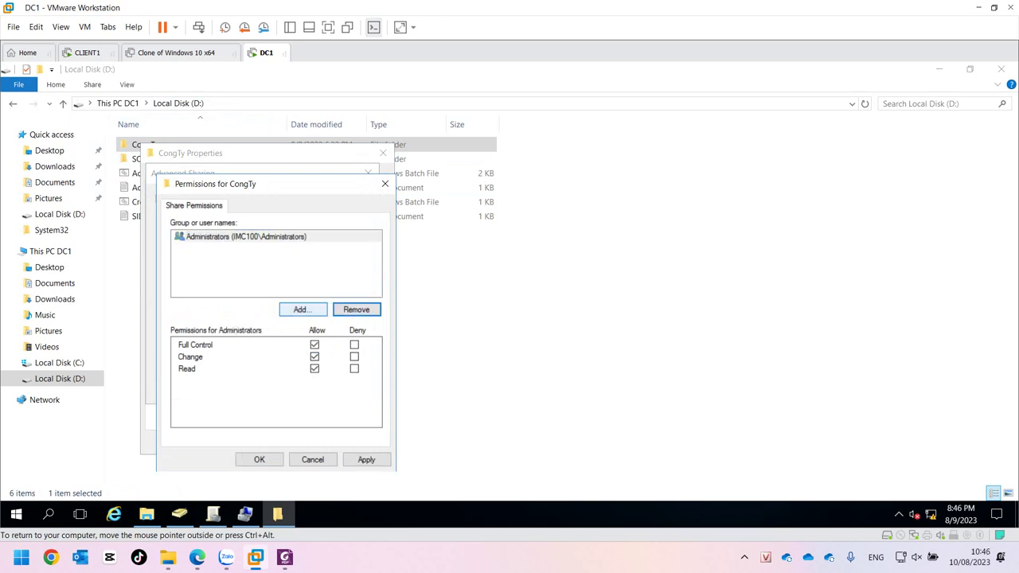
click(300, 309)
text(congty)
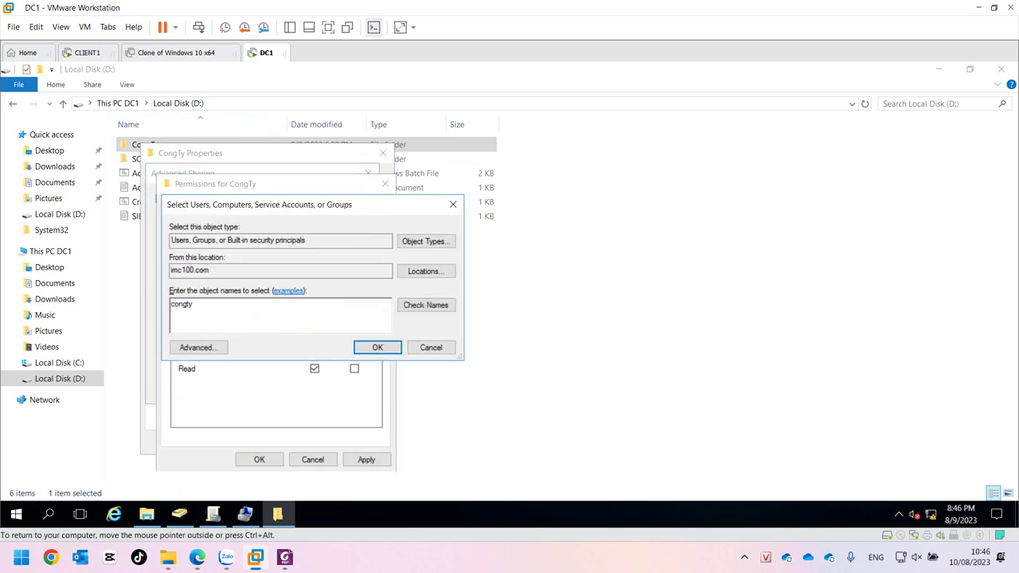
key(ctrl+k)
key(Return)
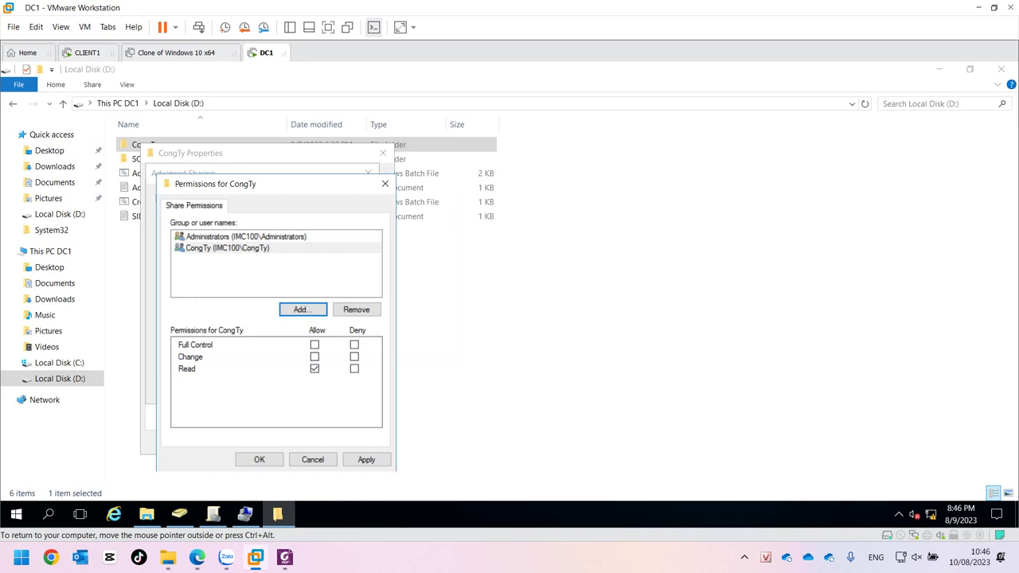
Allow the CongTy group Full Control over the share, apply it, and close the CongTy folder's properties
click(315, 345)
click(366, 459)
click(259, 459)
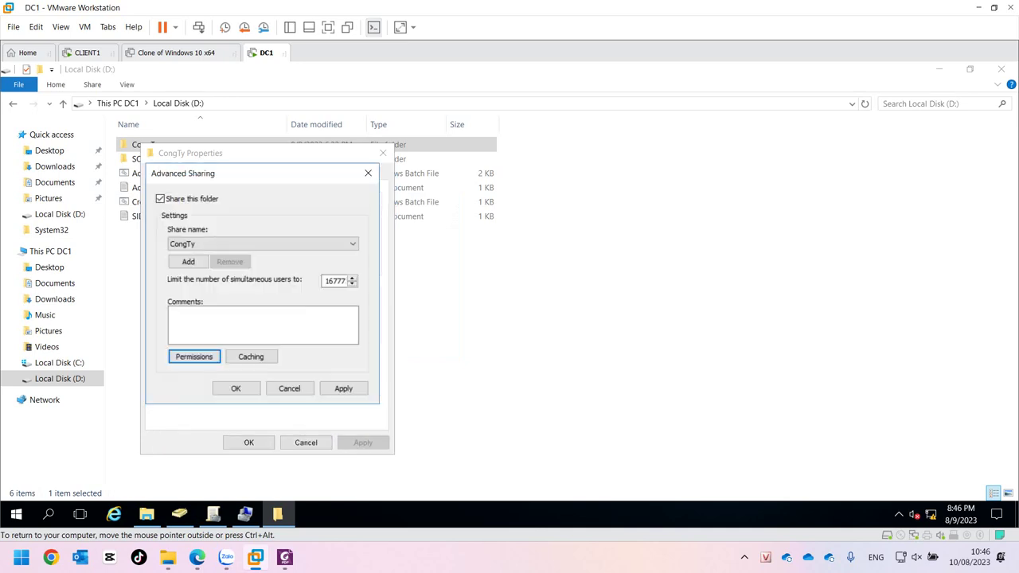
click(236, 389)
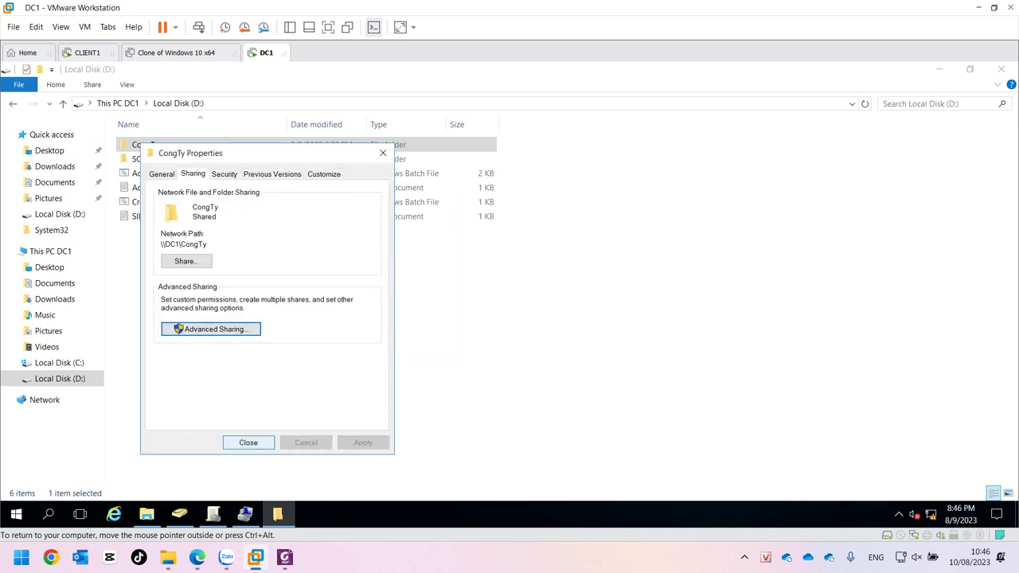
click(249, 443)
Switch to the CLIENT1 virtual machine and open the CongTy shared folder at \\dc1
click(88, 53)
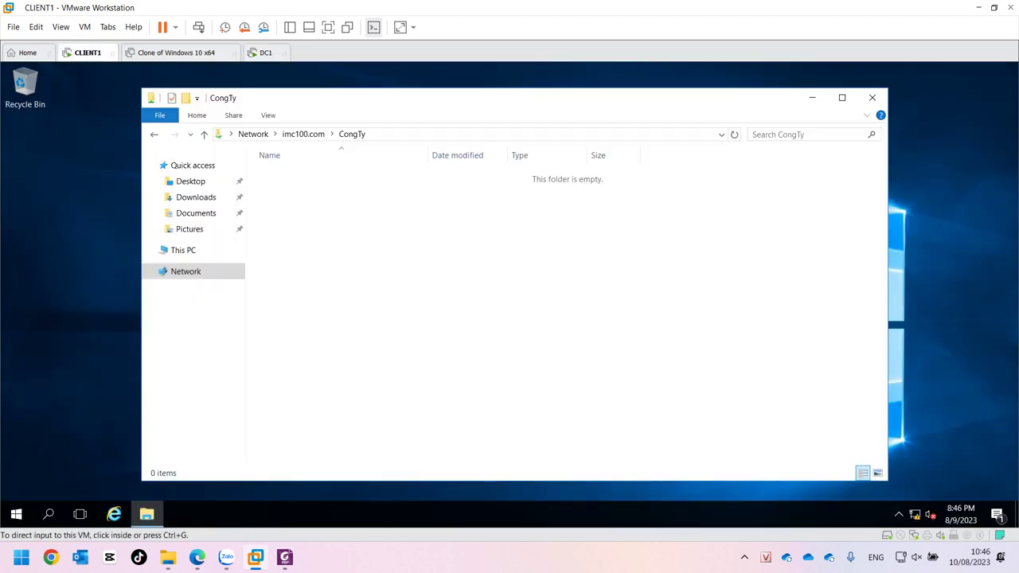
click(518, 134)
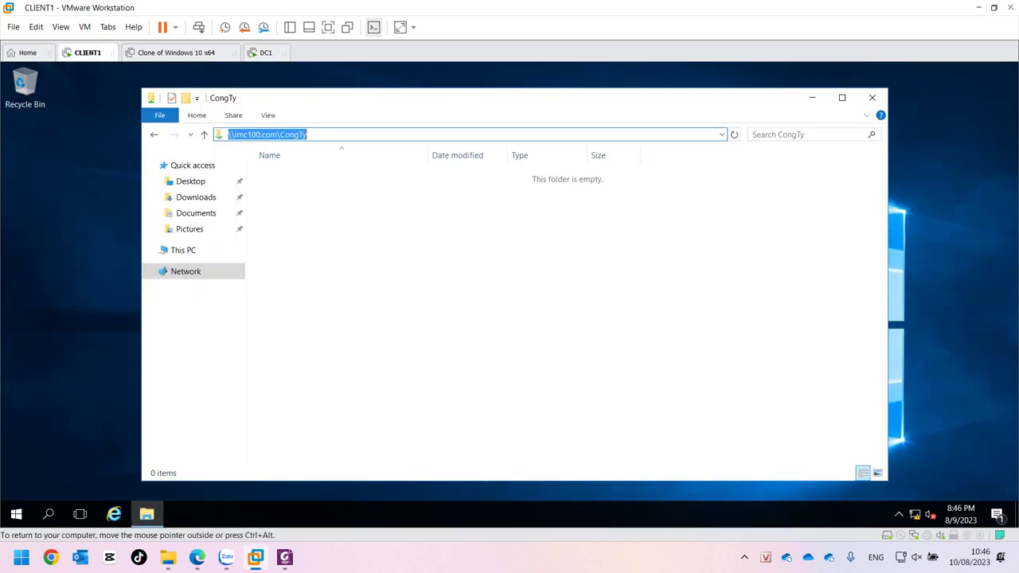
text(\)
text(dc1)
key(Return)
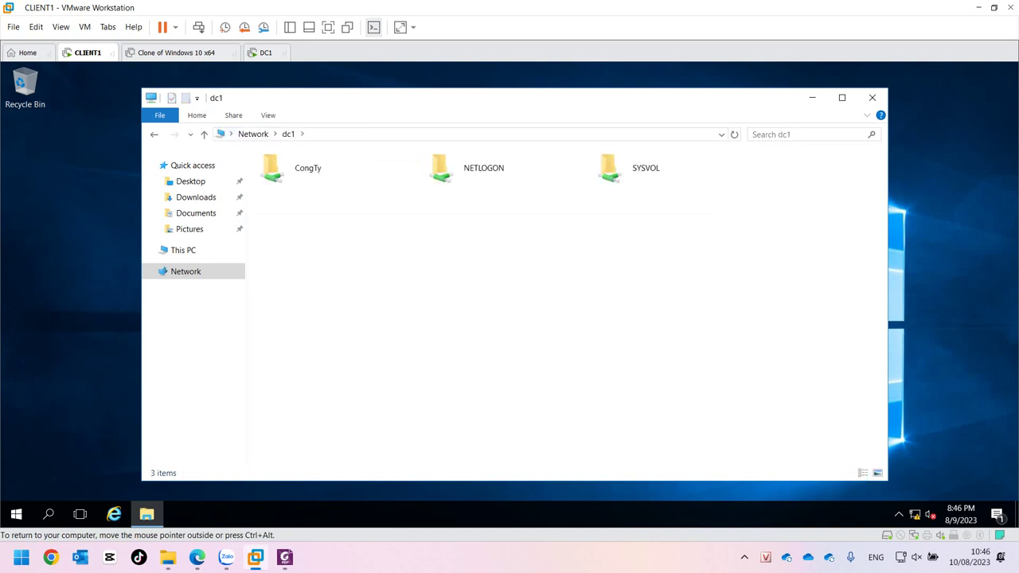
double_click(298, 168)
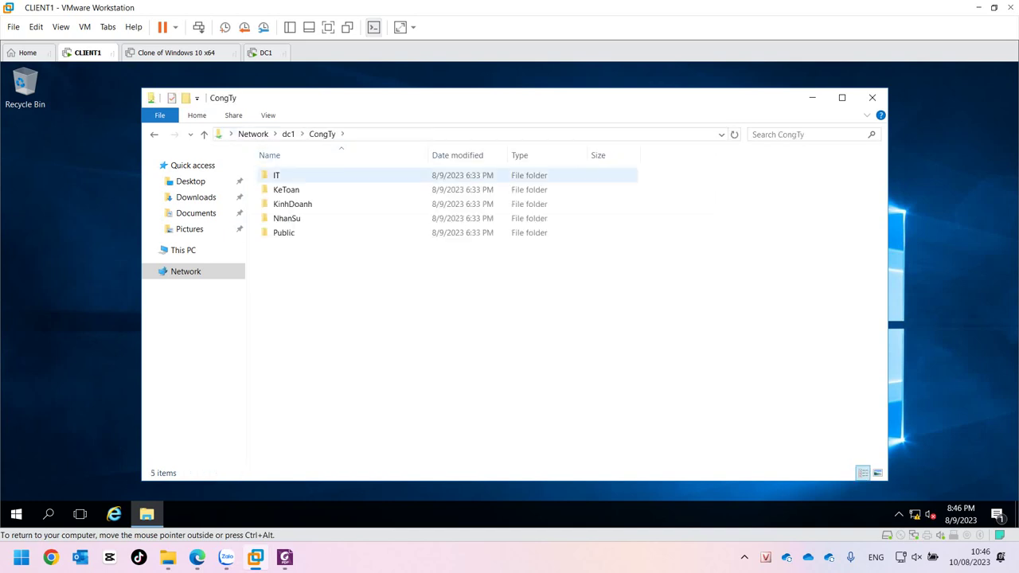
Browse the IT and KeToan department folders in the share, including IT1 and IT2, to check access
double_click(286, 175)
double_click(287, 175)
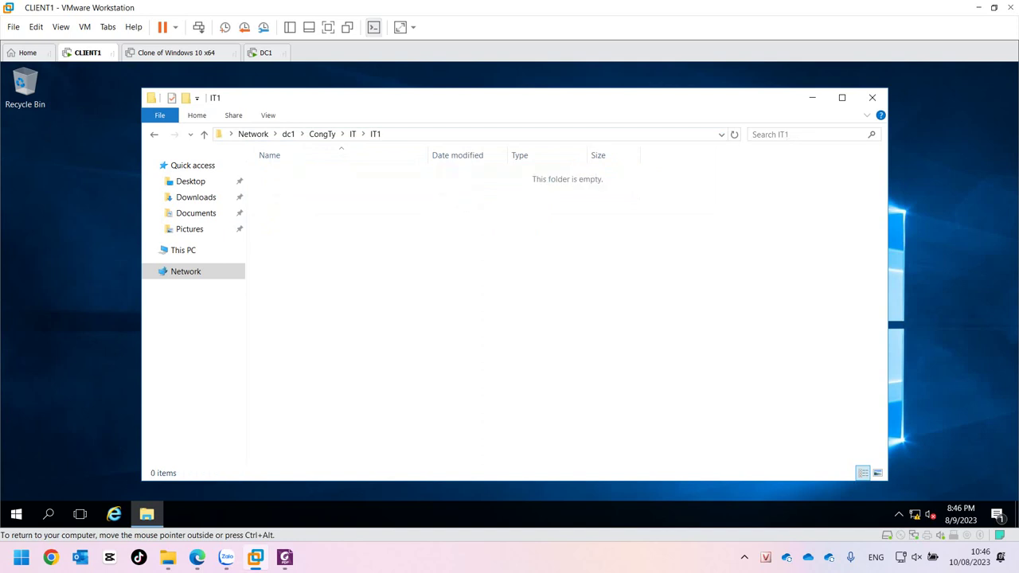
key(alt+Left)
double_click(287, 189)
key(alt+Left)
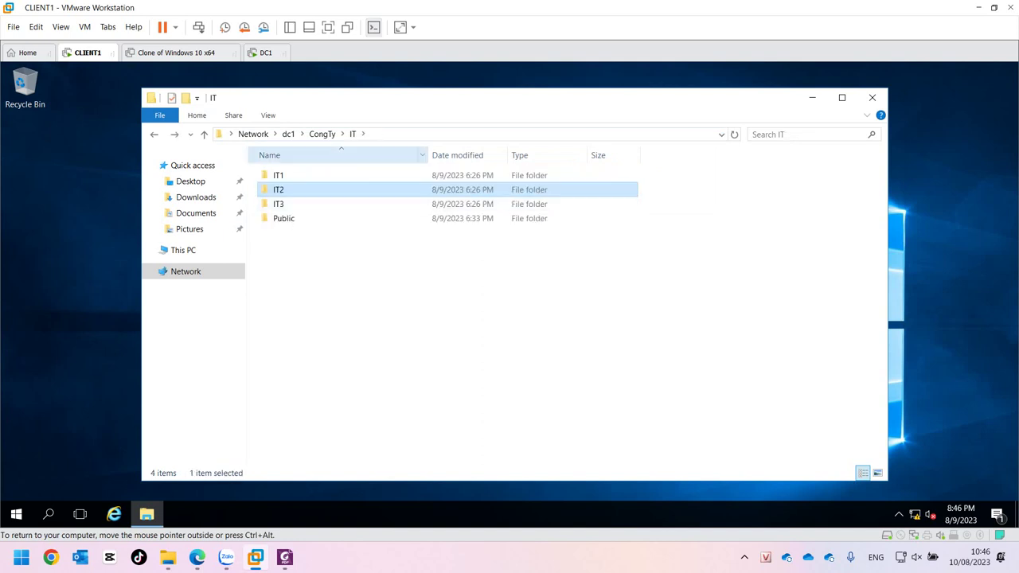
click(322, 134)
double_click(287, 189)
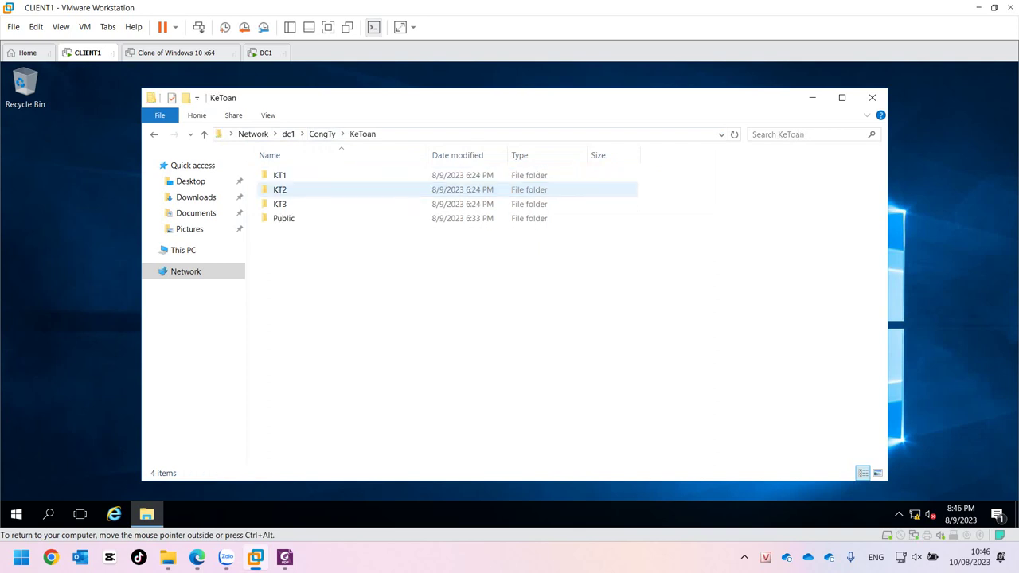
click(323, 134)
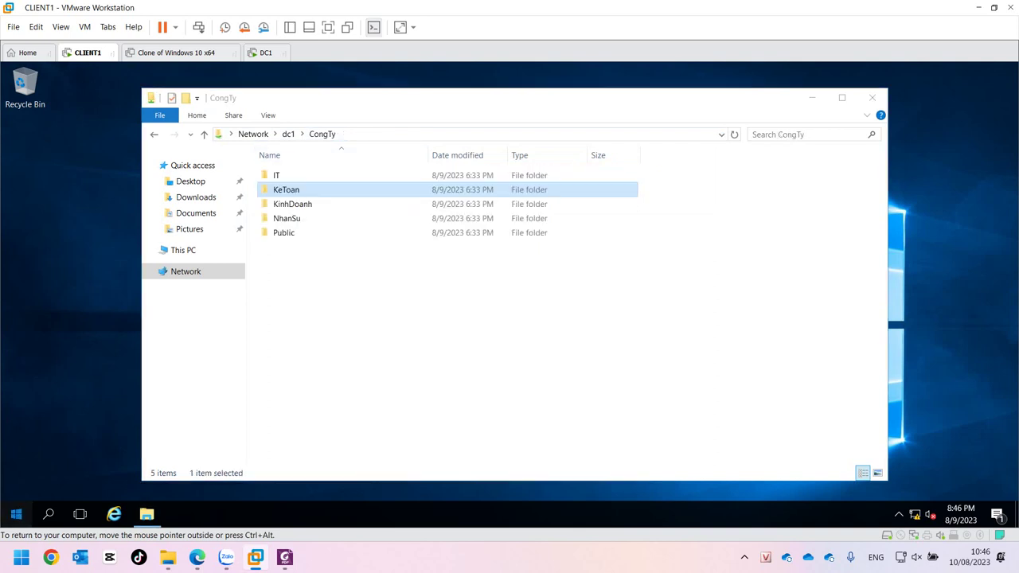
Sign out of CLIENT1 and sign back in as IMC100\ns2 with the account password
click(16, 513)
click(16, 421)
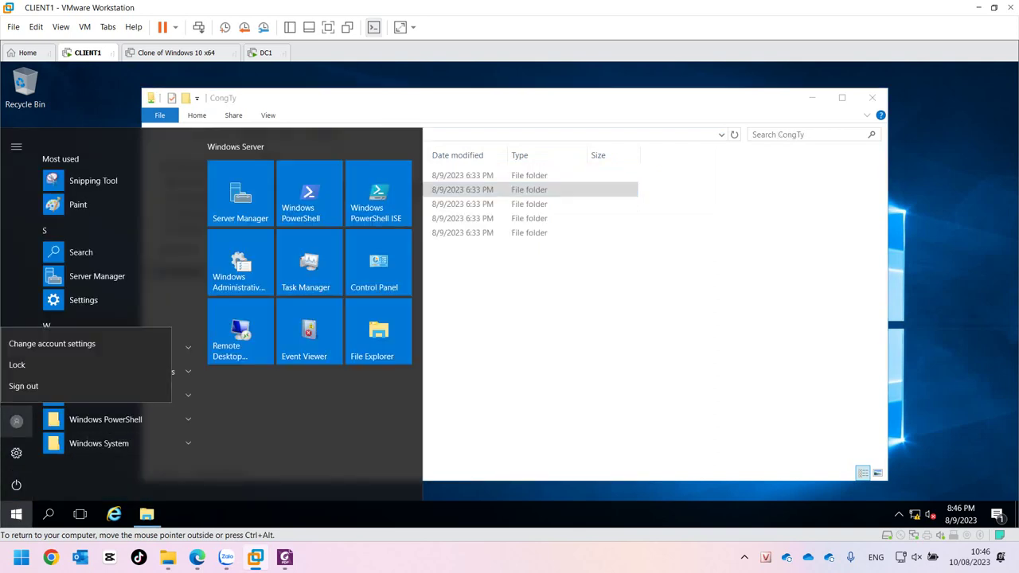
click(23, 386)
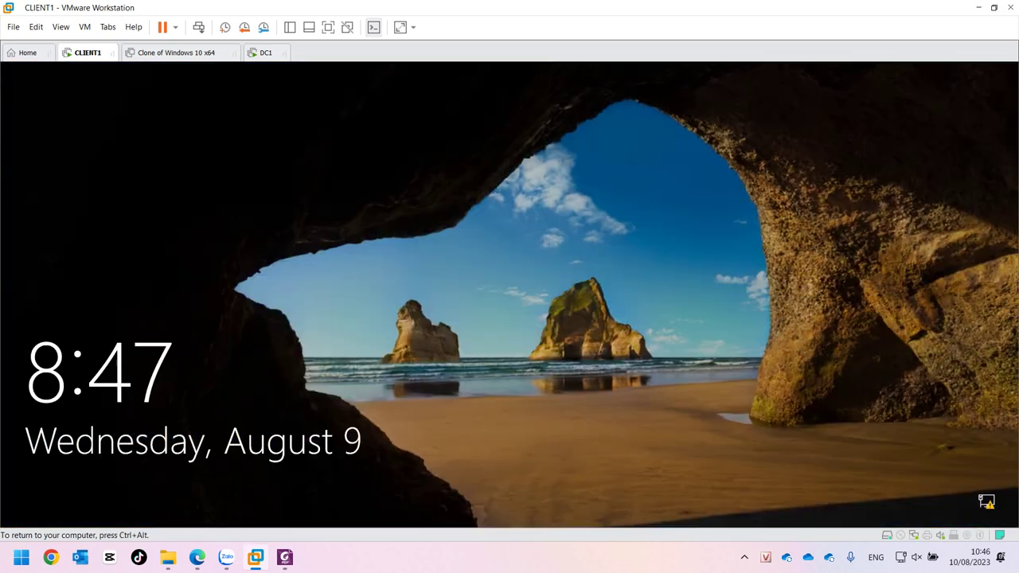
key(space)
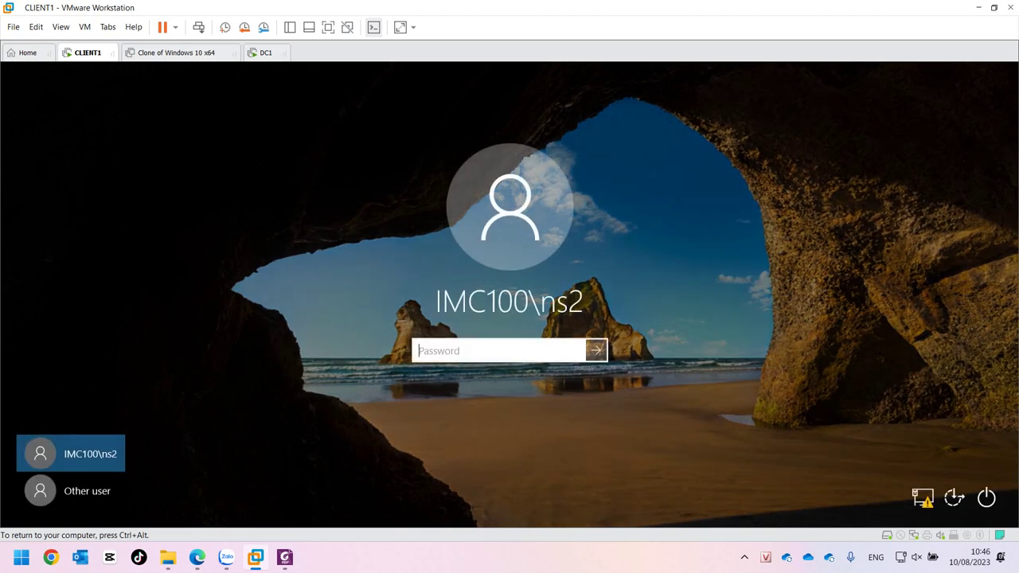
text(••••••••)
key(Return)
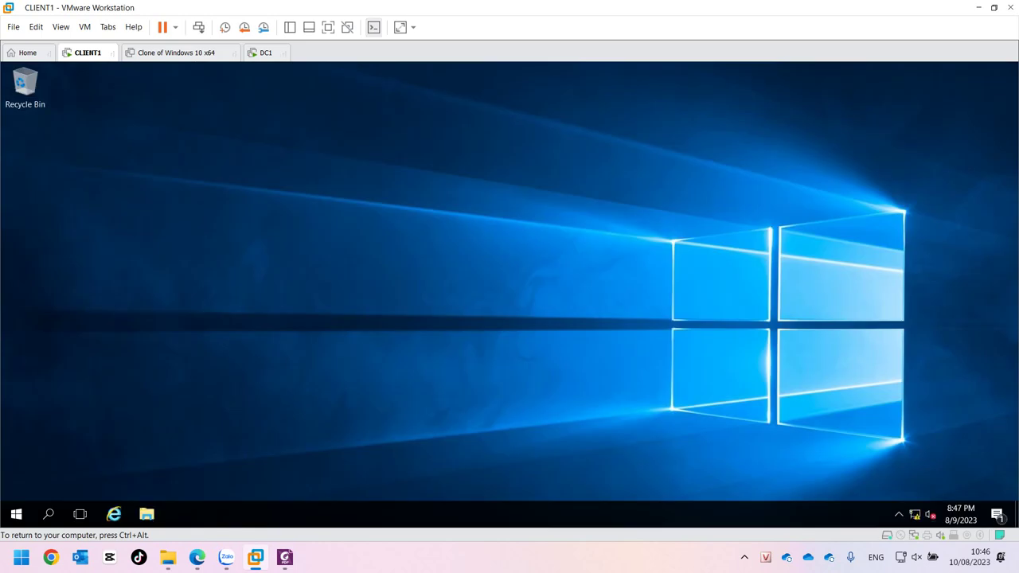
Open File Explorer, connect to \\192.168.100.2, and open the CongTy shared folder
click(16, 513)
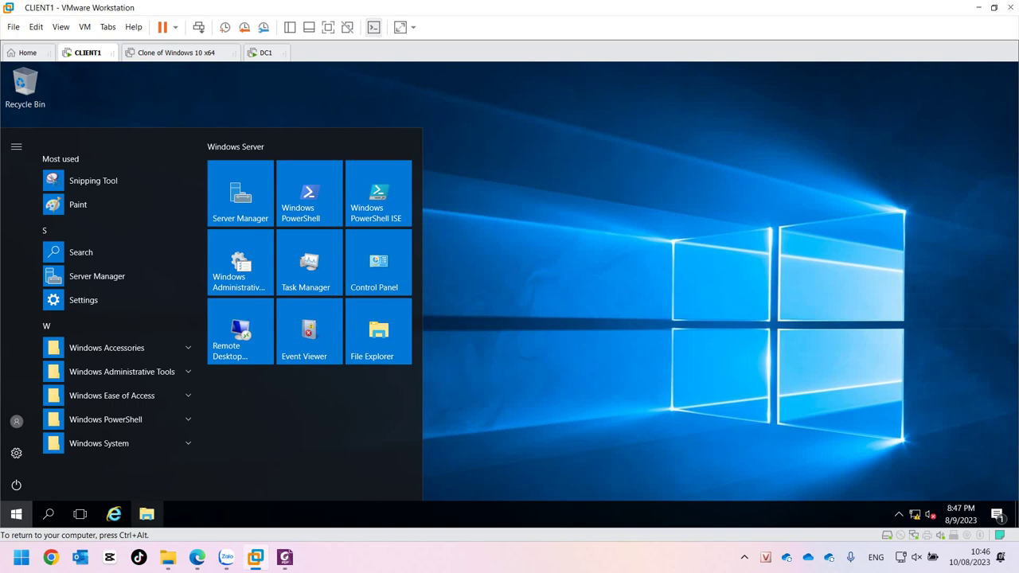
click(146, 514)
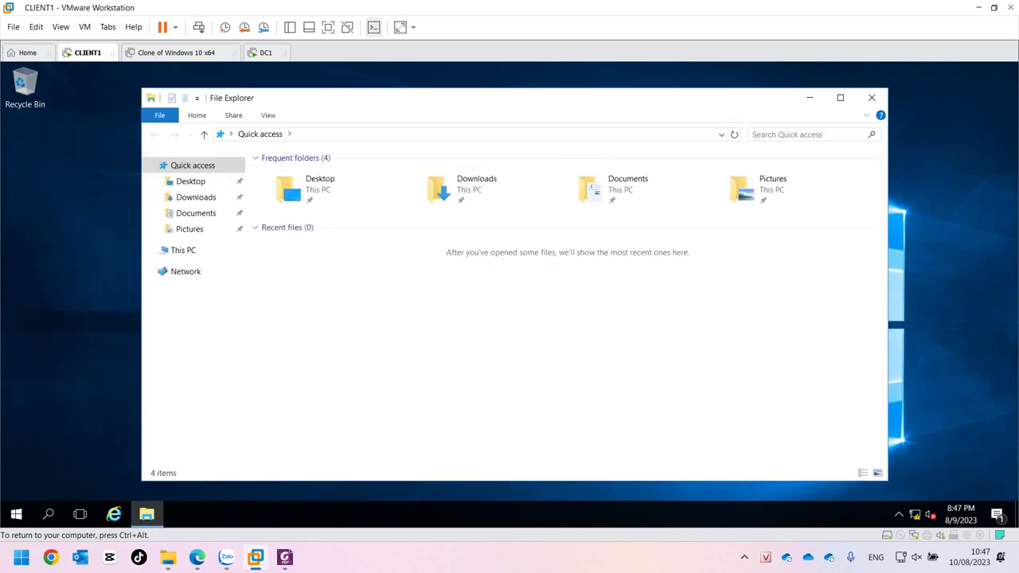
click(477, 134)
text(\\)
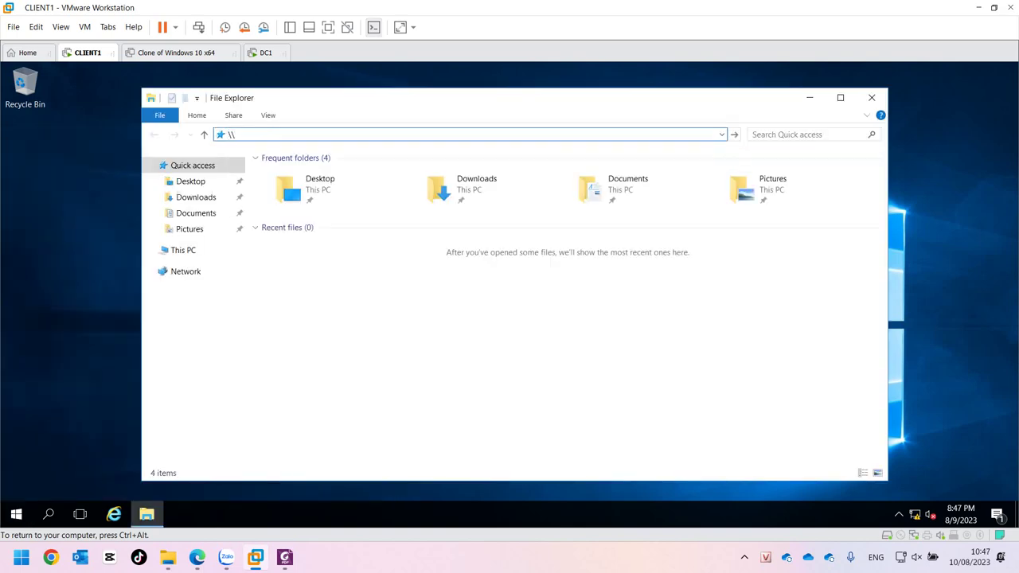
text(192.16)
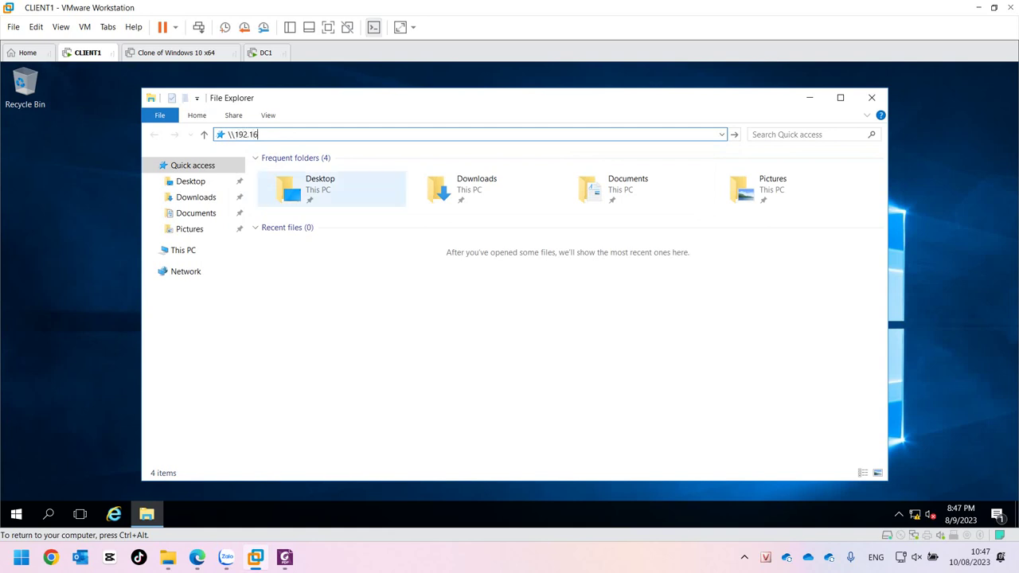
text(8.100.2)
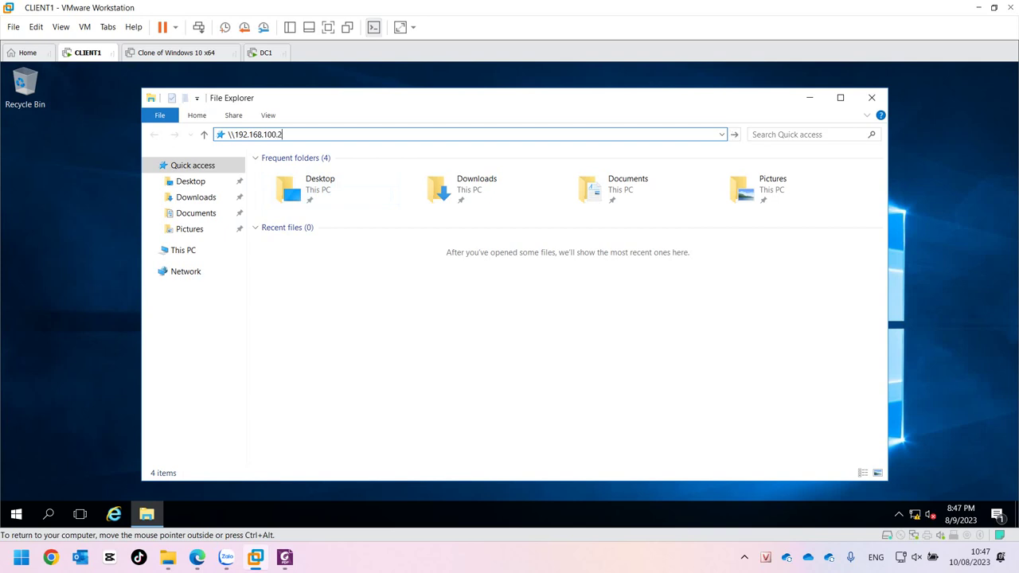
key(Return)
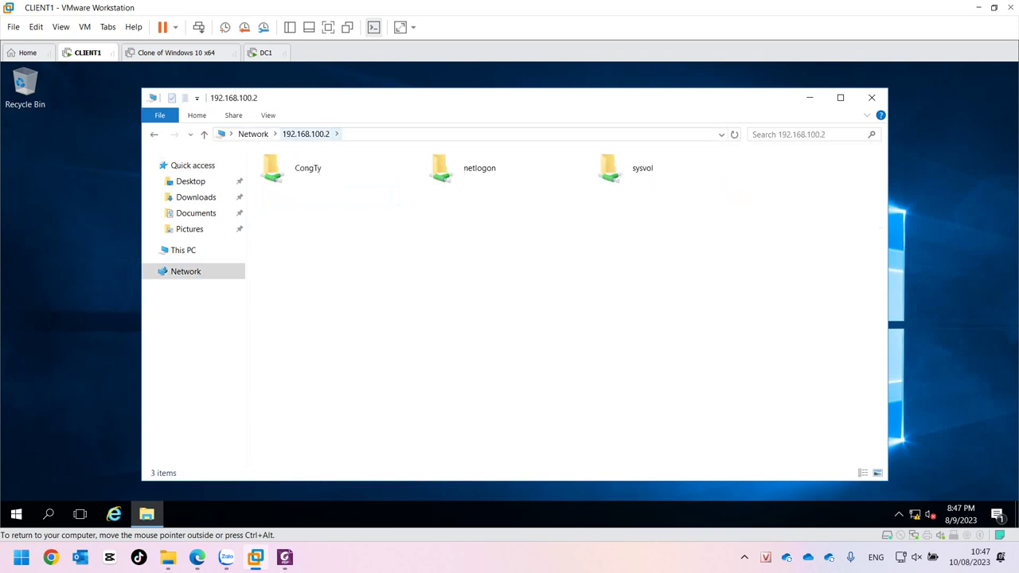
double_click(307, 166)
Try to create a new folder inside NhanSu\NS1 on the CongTy share
click(286, 218)
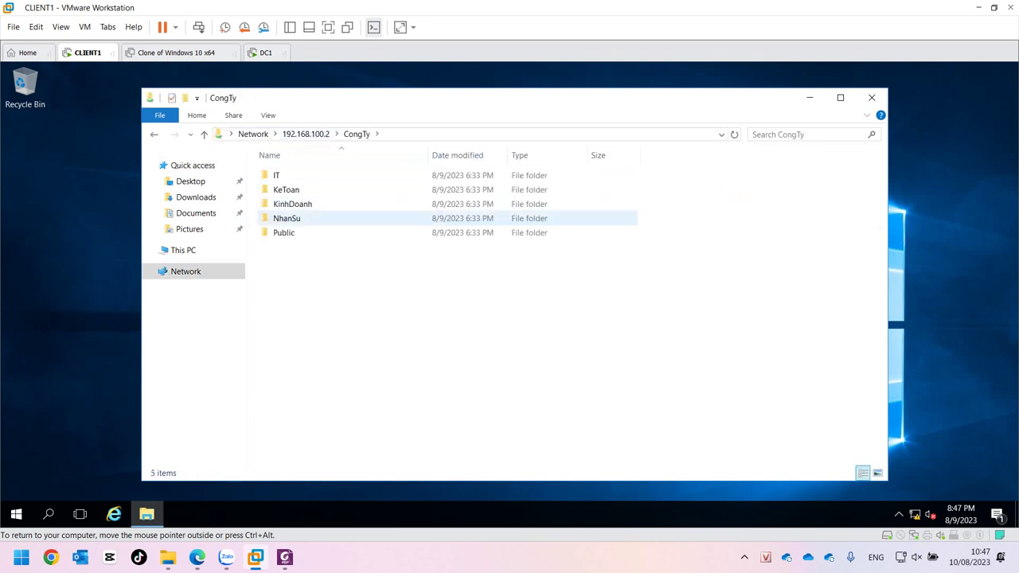
double_click(286, 219)
double_click(278, 175)
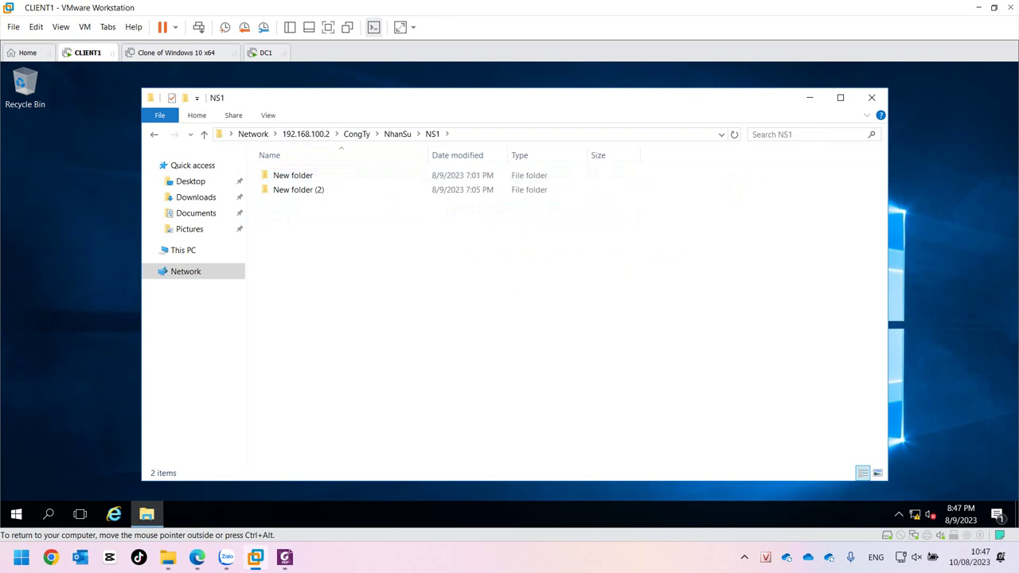
right_click(323, 226)
mouse_move(398, 354)
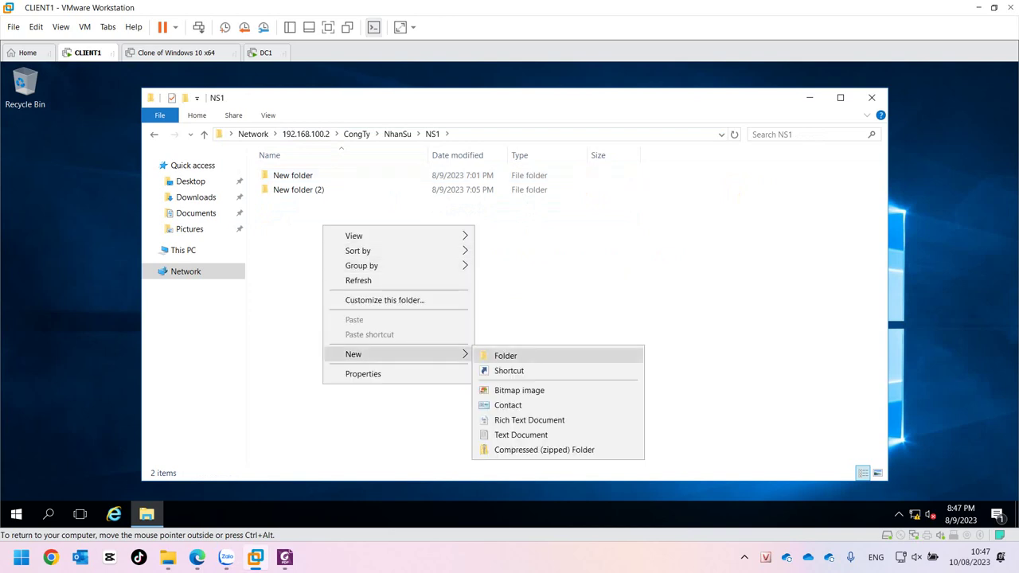
click(505, 356)
click(618, 334)
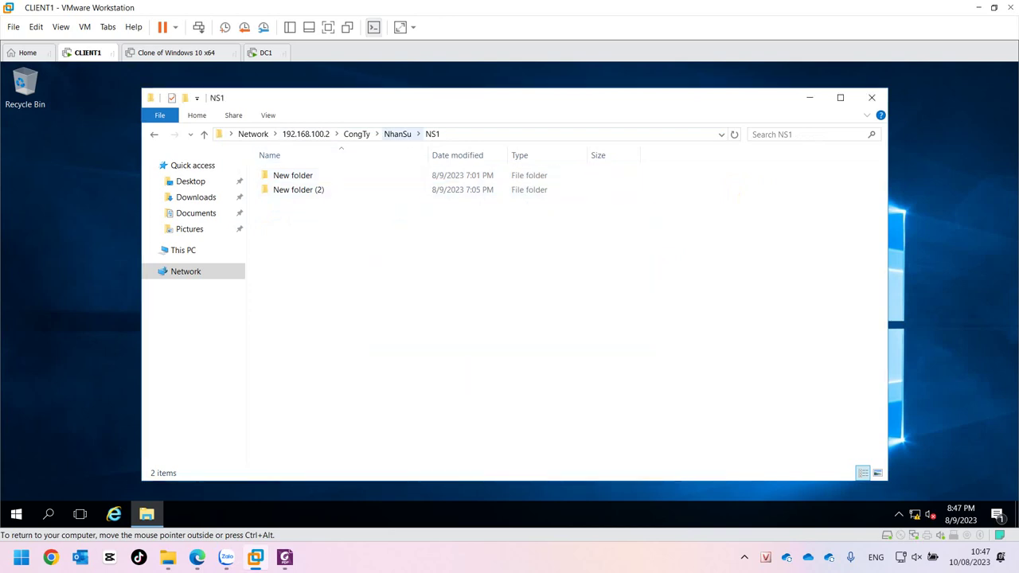
Try to create a new folder inside NhanSu\NS2 on the CongTy share
click(397, 134)
double_click(279, 190)
right_click(386, 263)
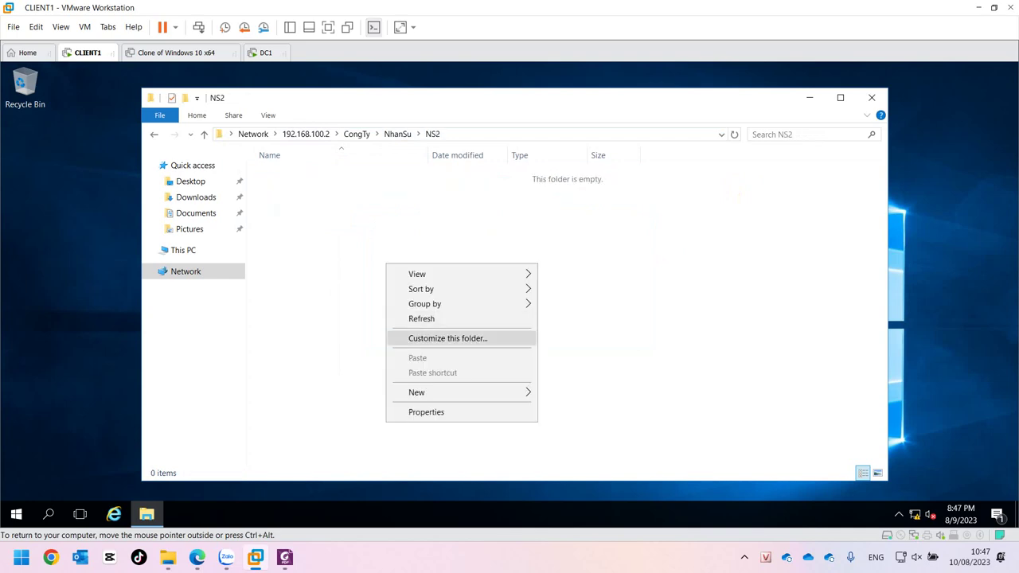
mouse_move(446, 391)
click(571, 392)
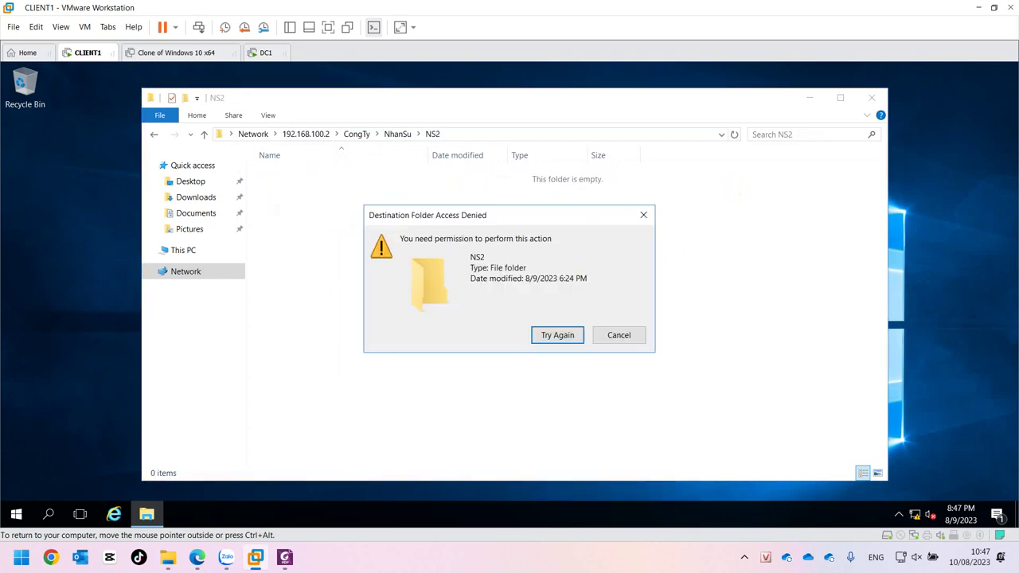
click(619, 334)
Switch to the DC1 virtual machine and open the security permissions of the NS2 folder in D:\CongTy\NhanSu
click(265, 53)
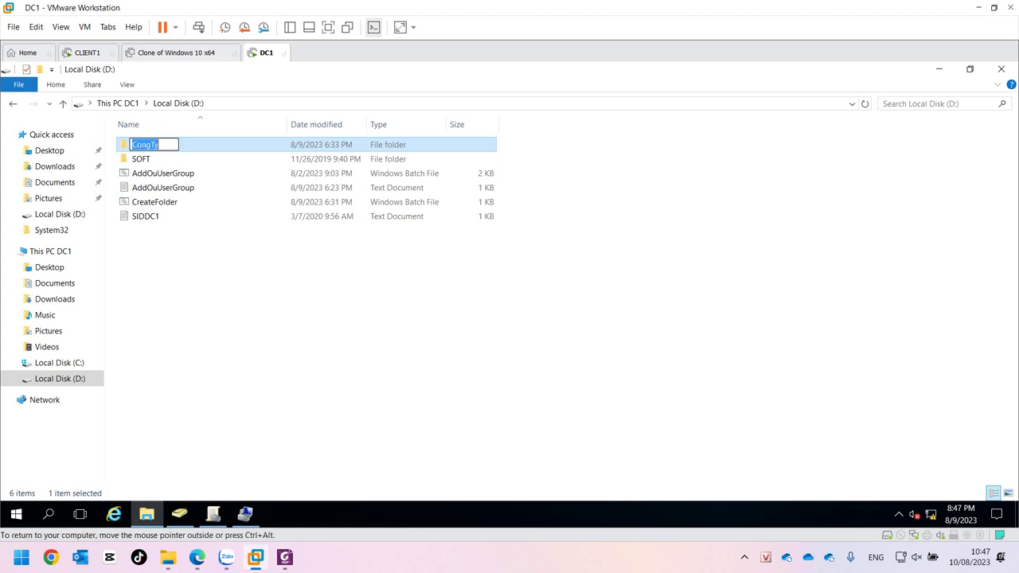
double_click(145, 145)
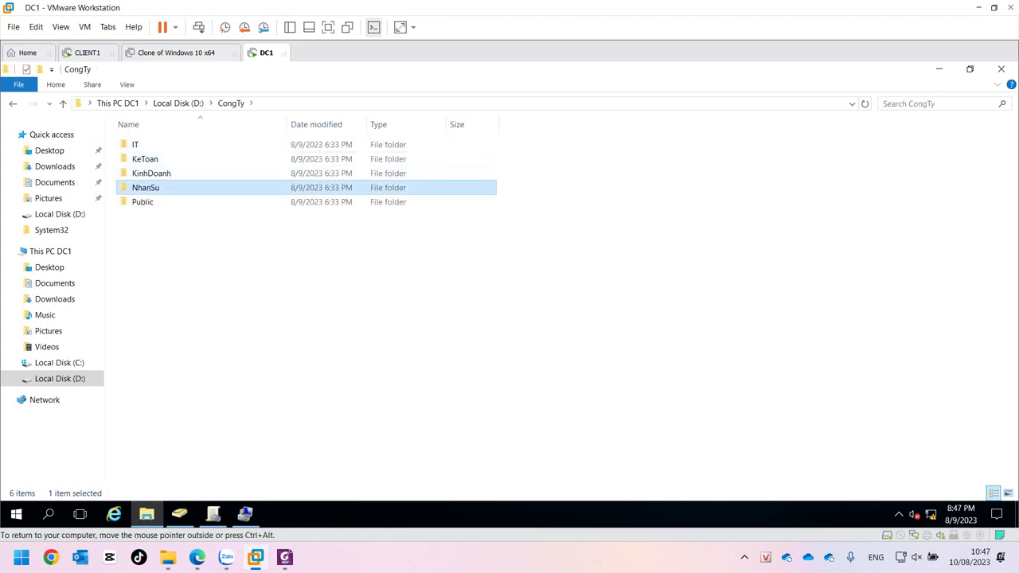
double_click(145, 187)
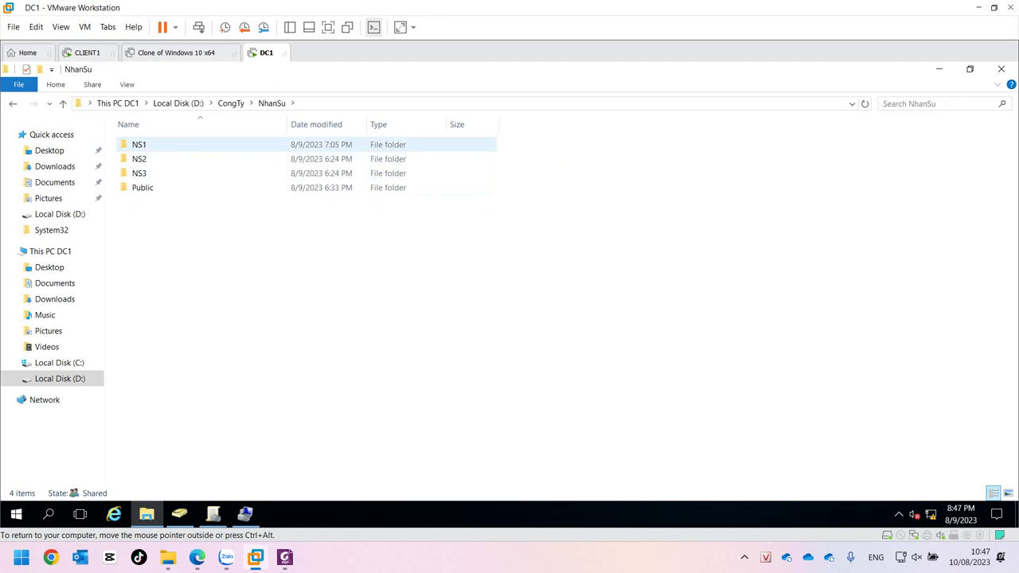
click(139, 158)
right_click(132, 157)
click(151, 398)
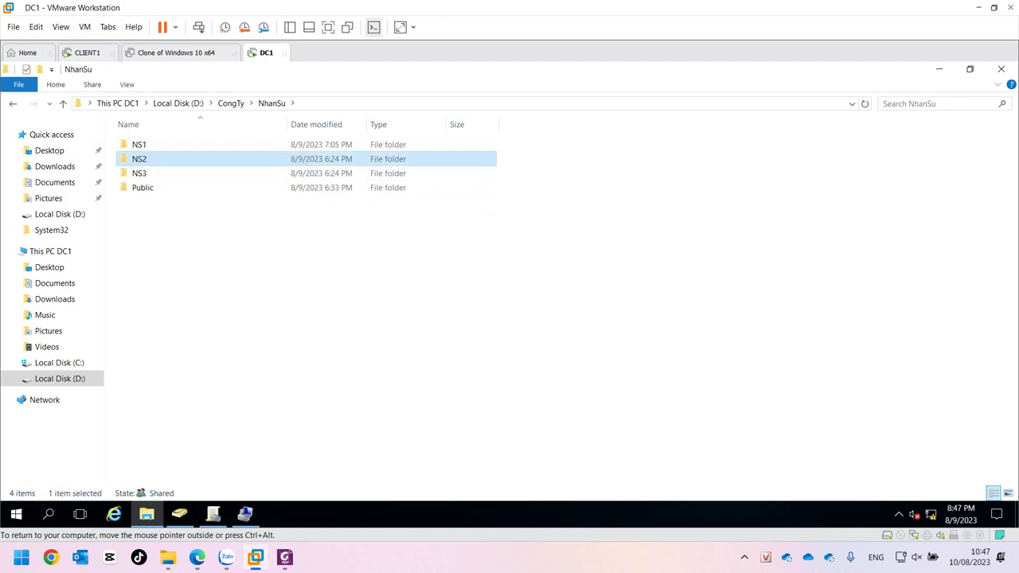
click(213, 188)
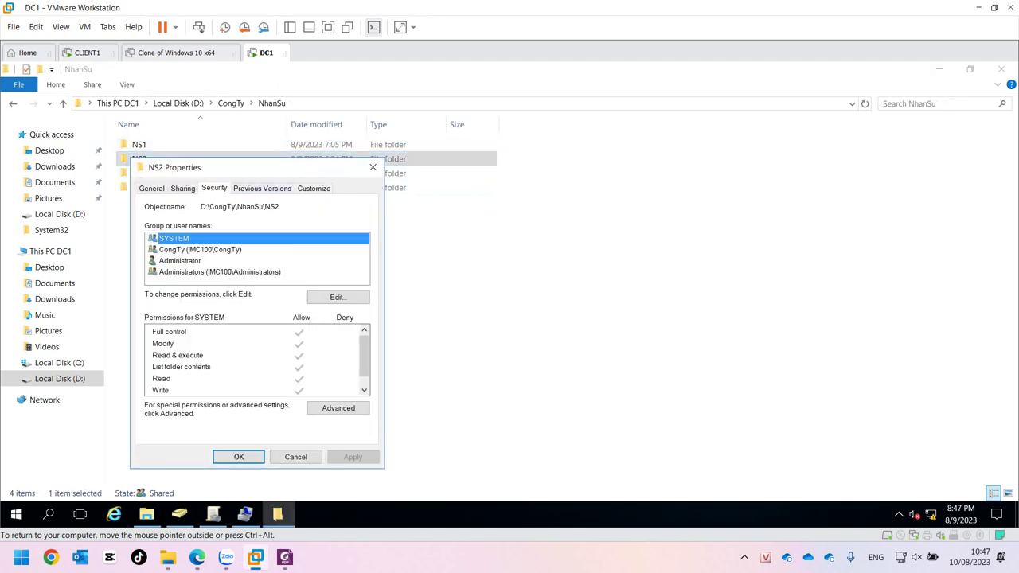
Disable inheritance on NS2, converting the inherited permissions into explicit ones, and remove the CongTy group's permission entry
click(200, 249)
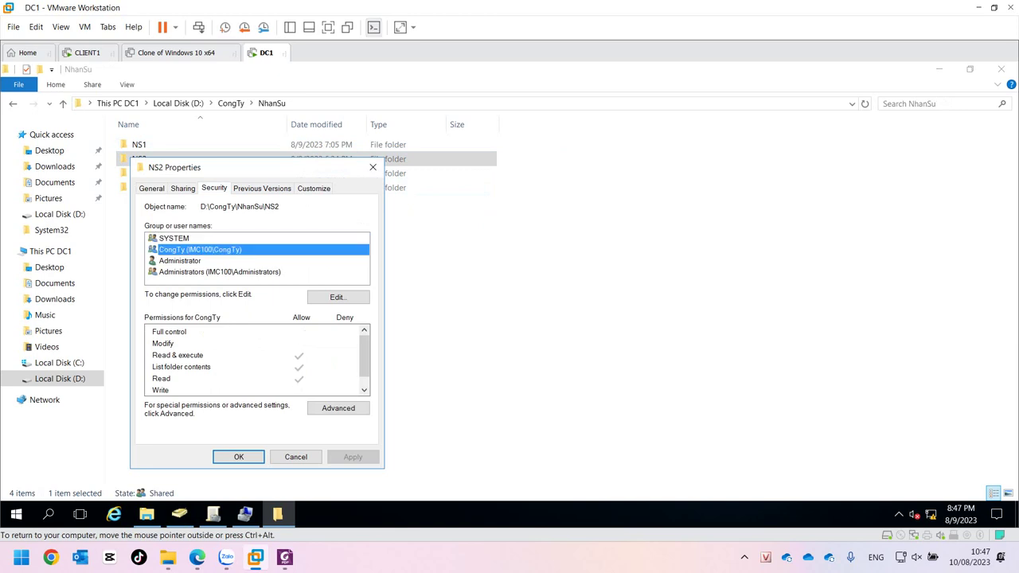
click(338, 408)
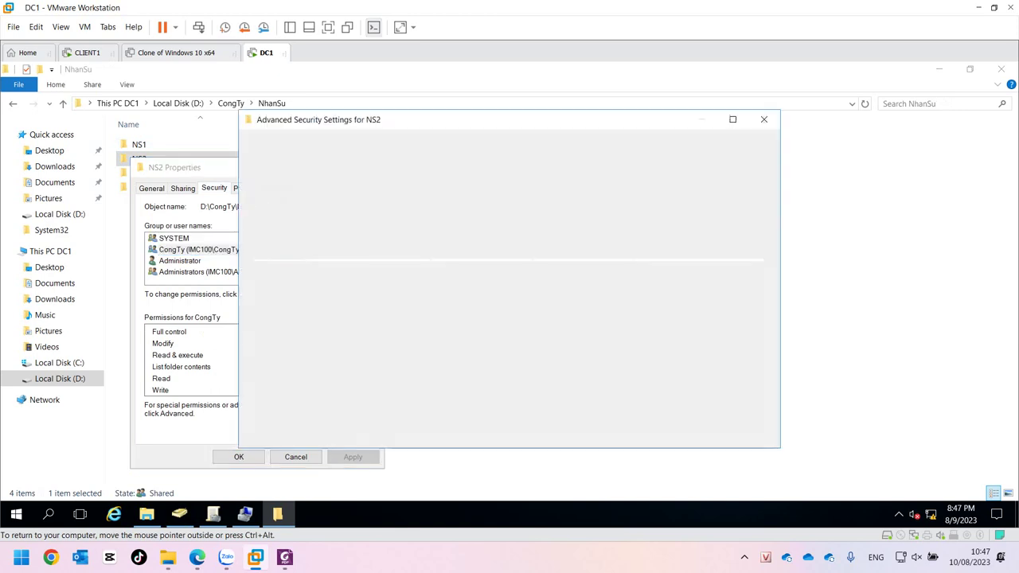
click(297, 387)
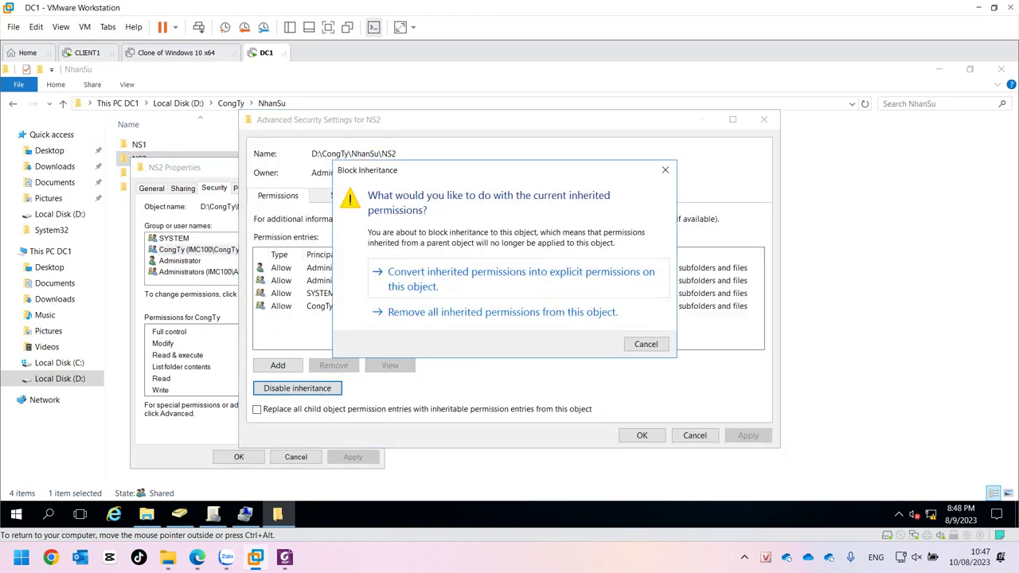
click(477, 272)
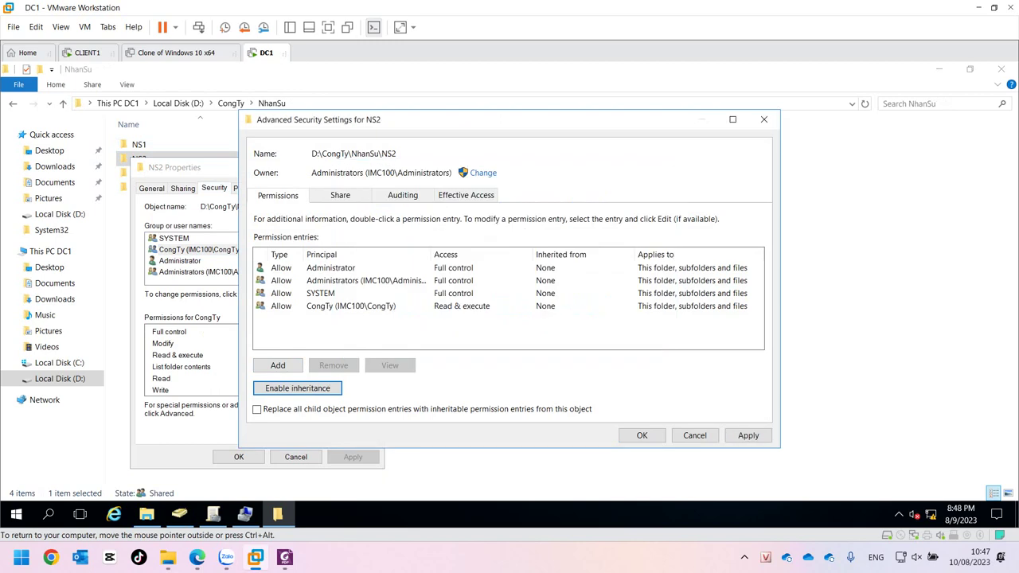
click(350, 305)
click(334, 366)
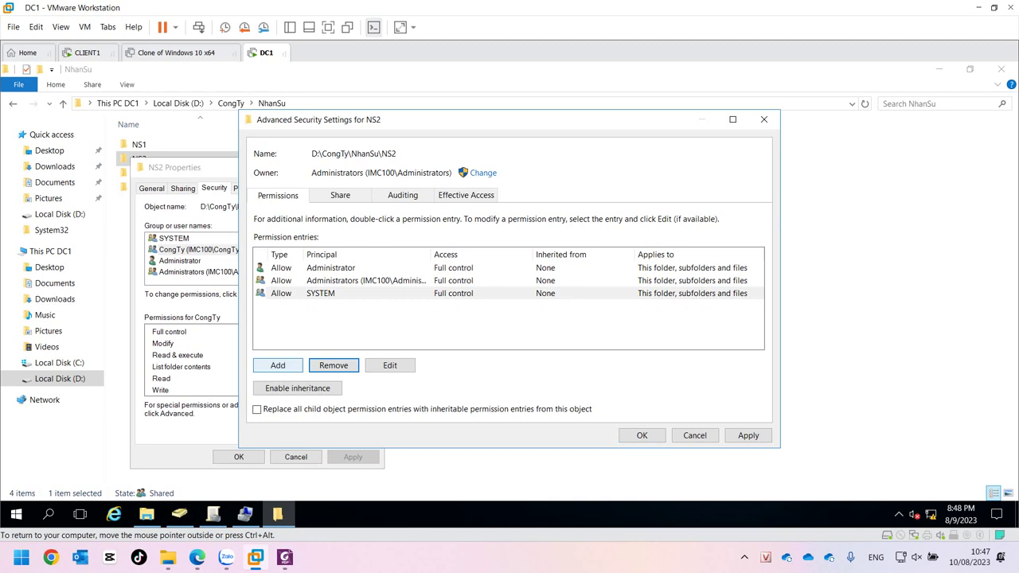
Add a permission entry on the NS2 folder that allows the ns2 account Full control
click(277, 366)
click(276, 130)
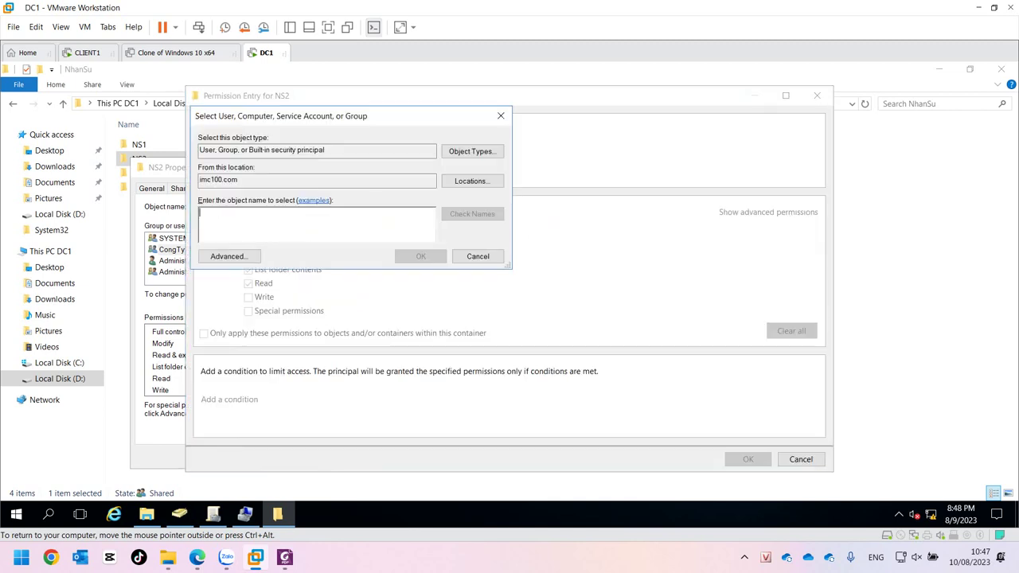
text(ns2)
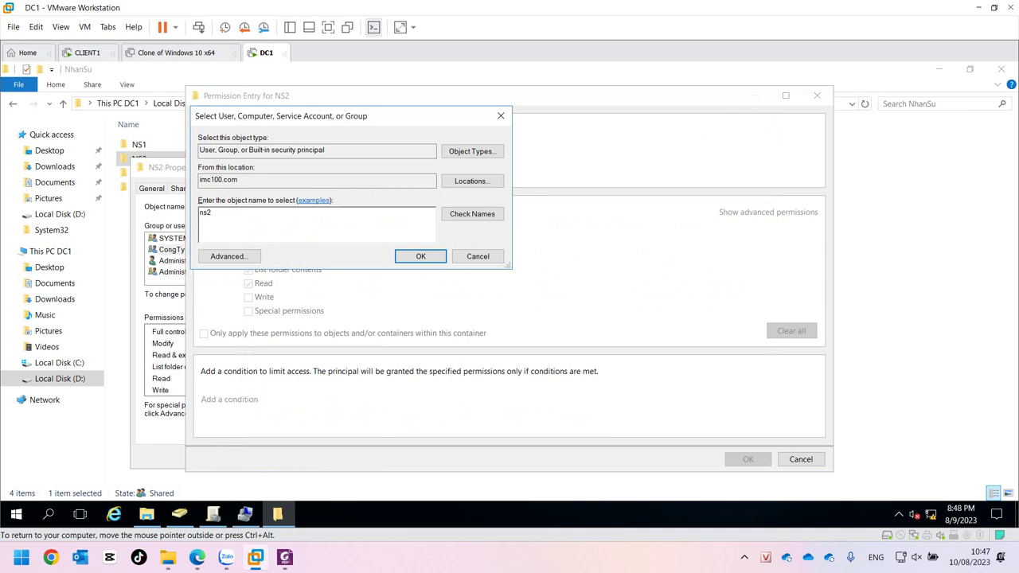
key(alt+k)
key(Return)
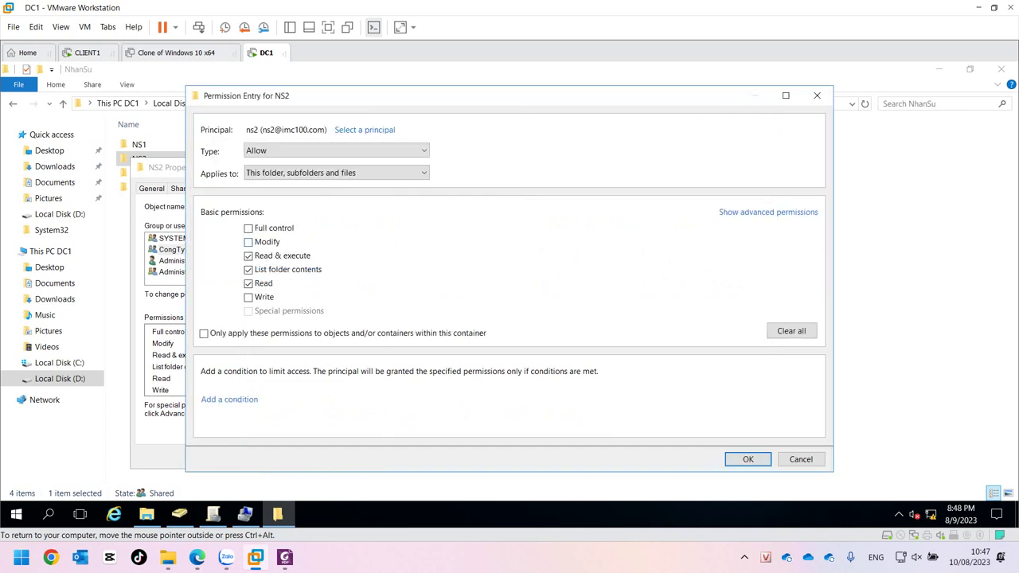
click(747, 460)
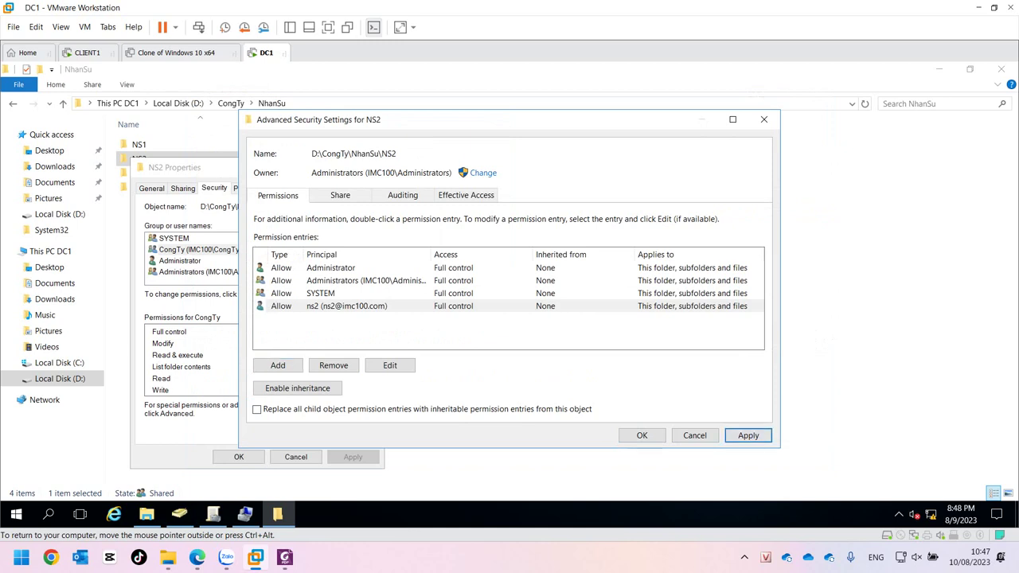
Apply the NS2 security changes, review the permissions of the ns2 account, and close the folder's properties
click(747, 435)
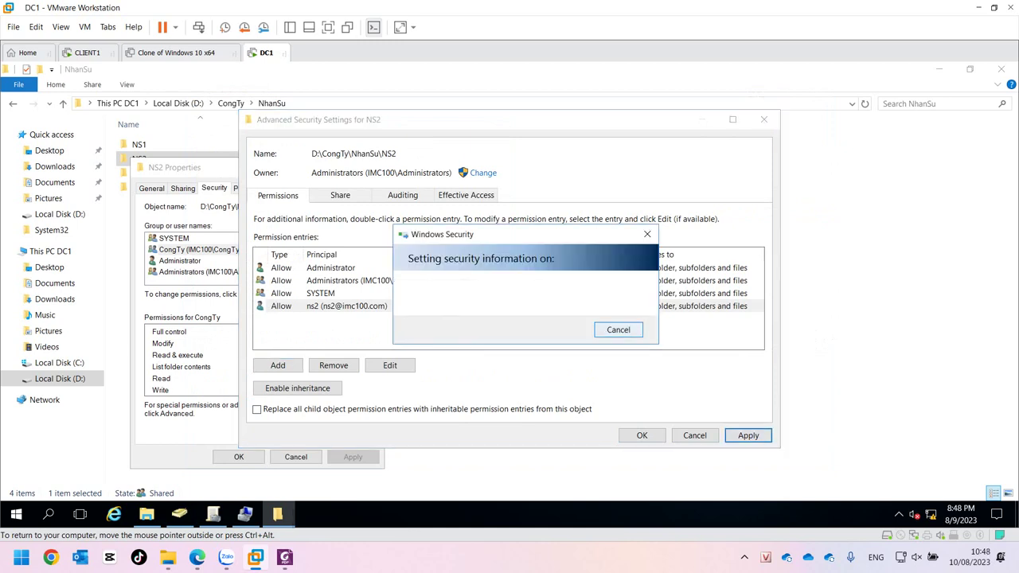
key(Escape)
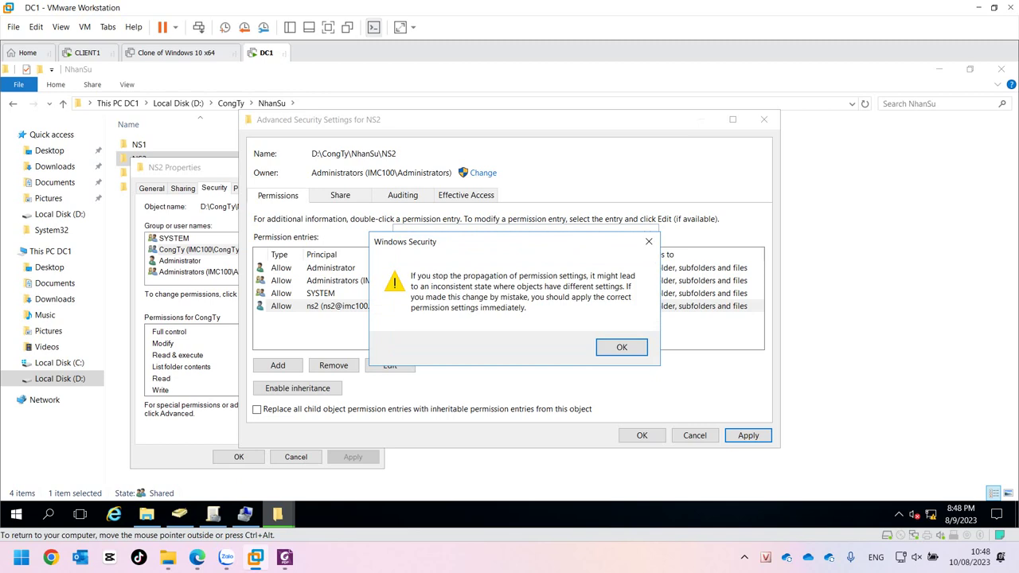
click(622, 347)
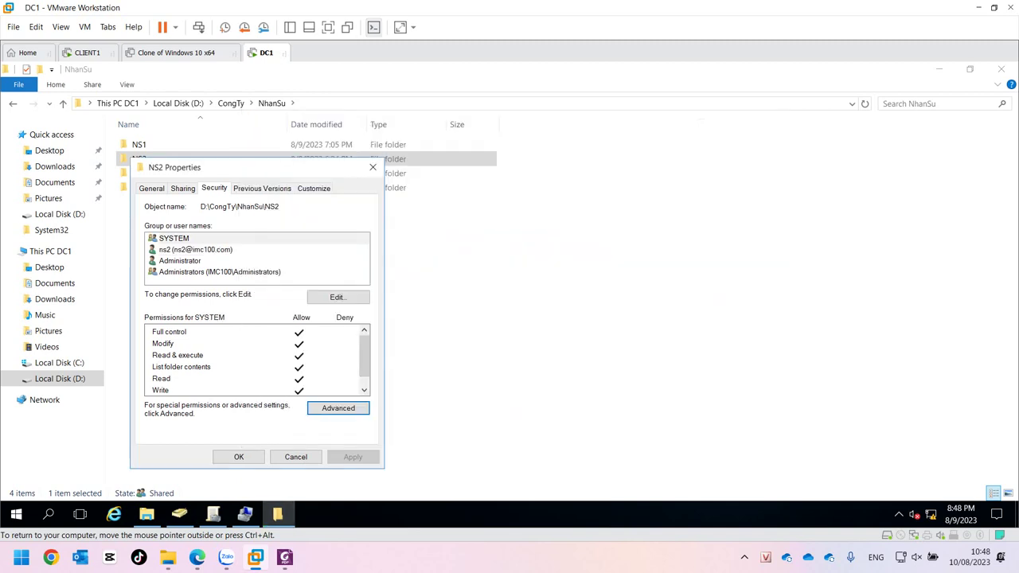
click(195, 249)
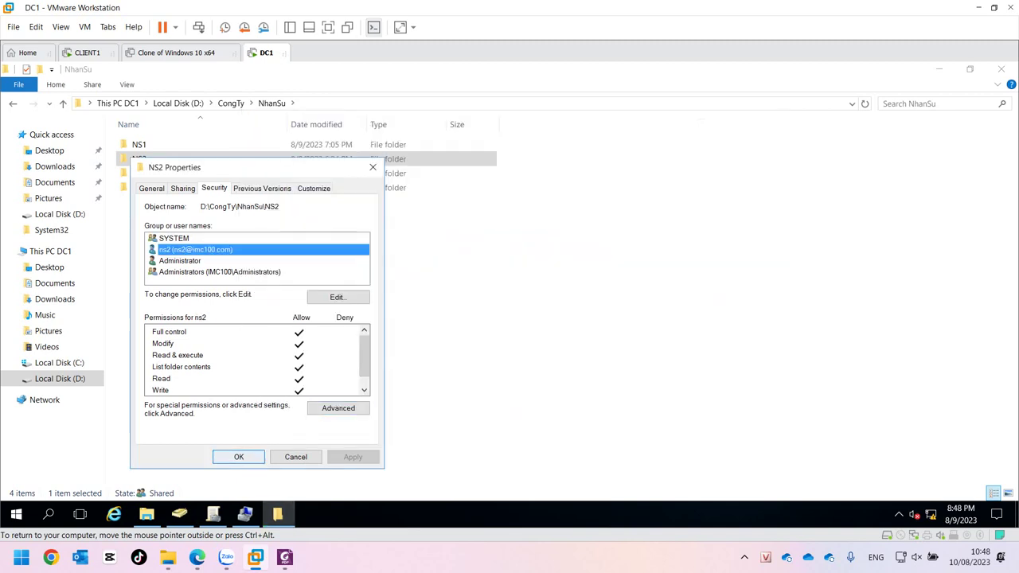
click(239, 457)
Switch to the CLIENT1 virtual machine and create a new folder with the default name inside NhanSu\NS2 on the share
click(88, 53)
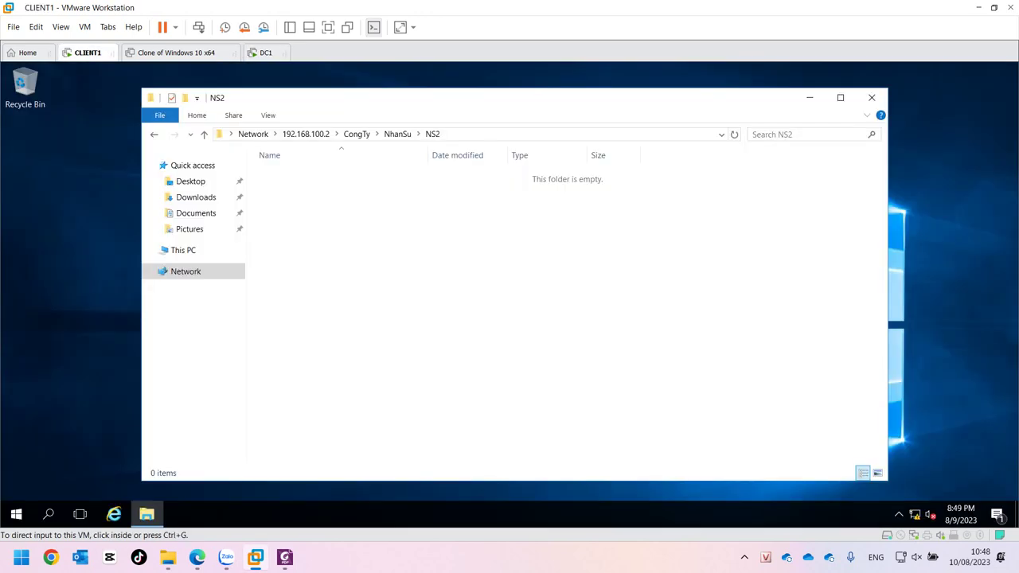
right_click(406, 252)
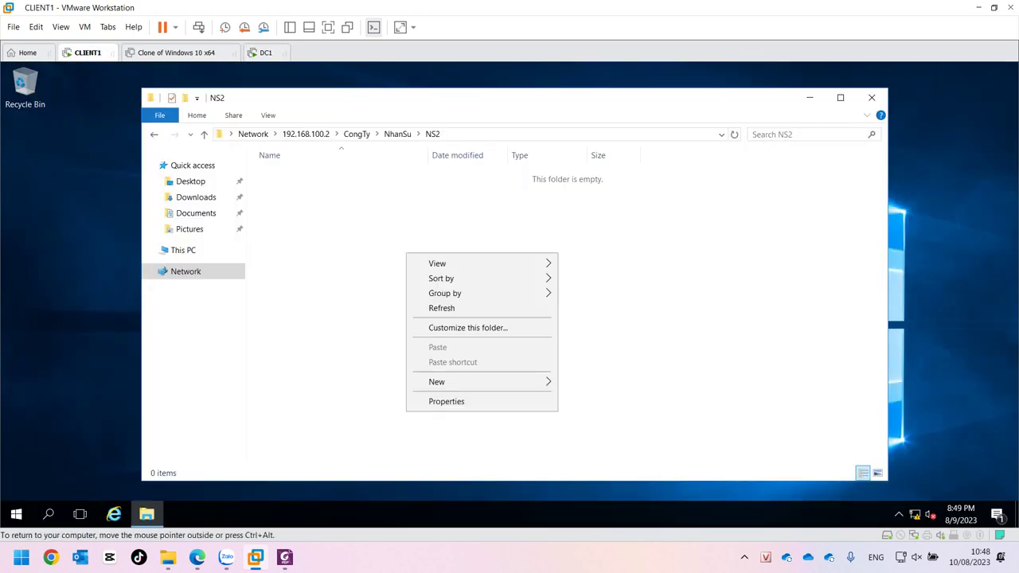
mouse_move(446, 381)
click(593, 382)
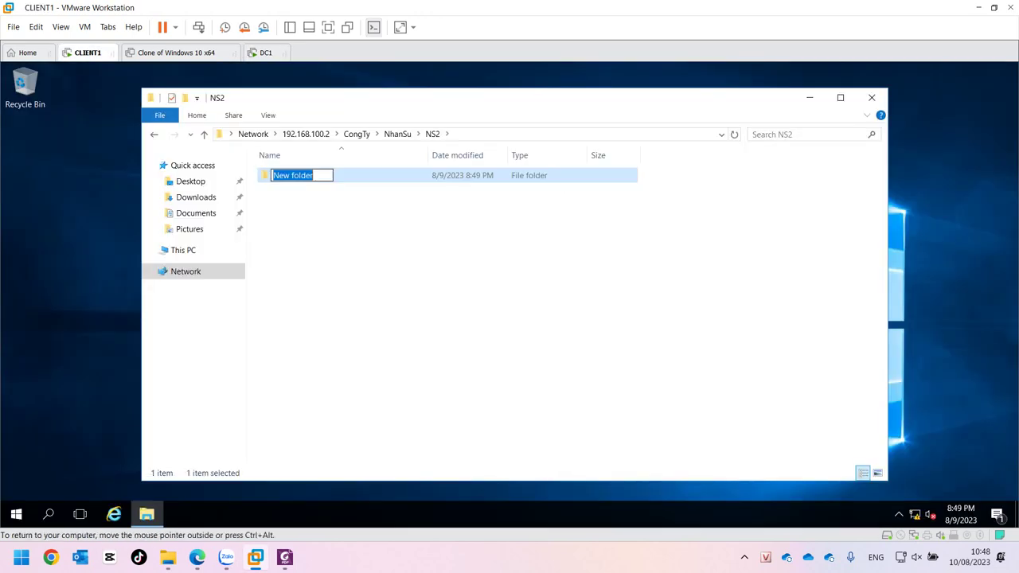
key(Return)
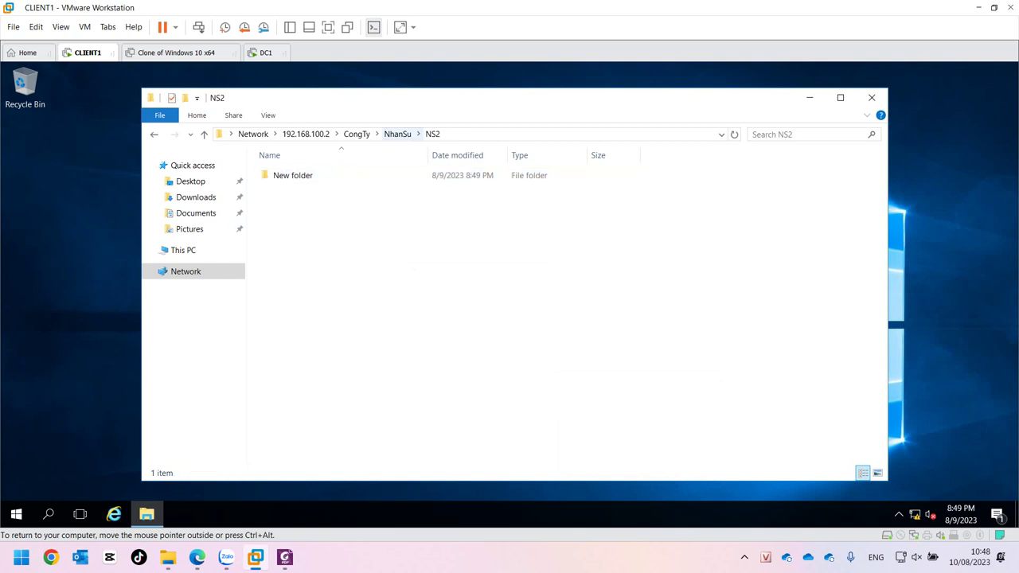
Go back to the NhanSu folder on the share and permanently delete the NS2 folder
click(397, 134)
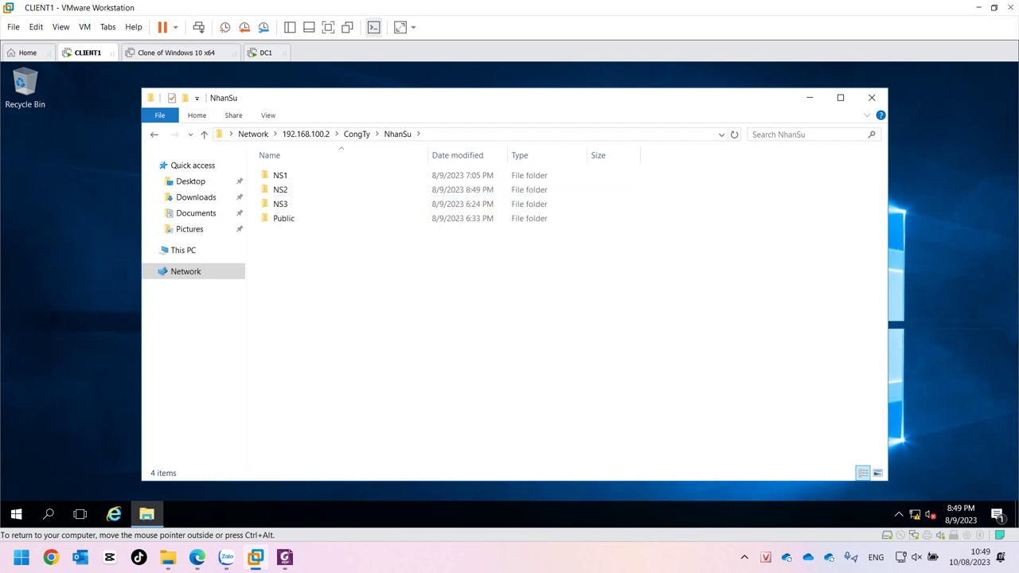
click(280, 190)
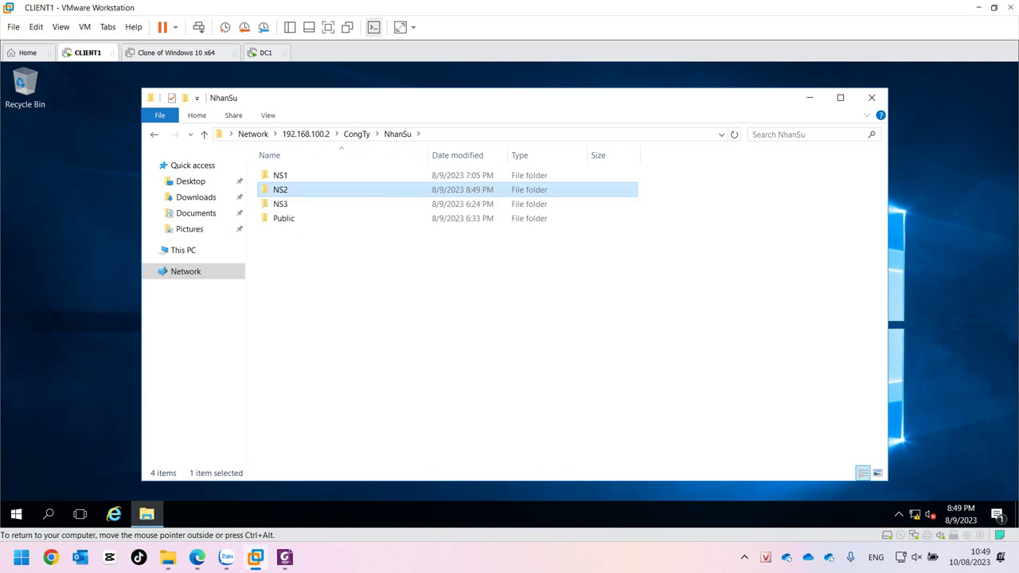
right_click(282, 190)
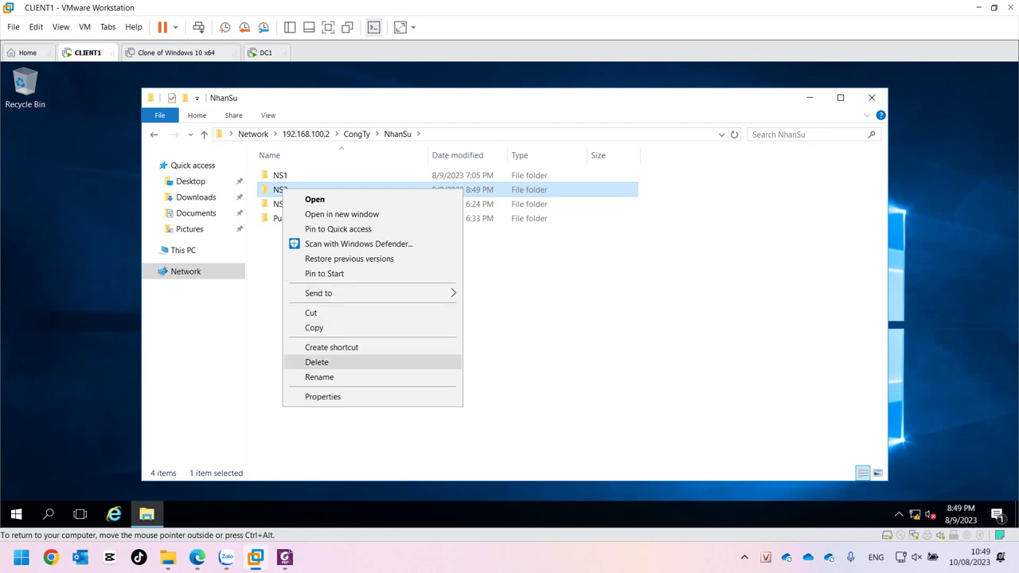
click(317, 362)
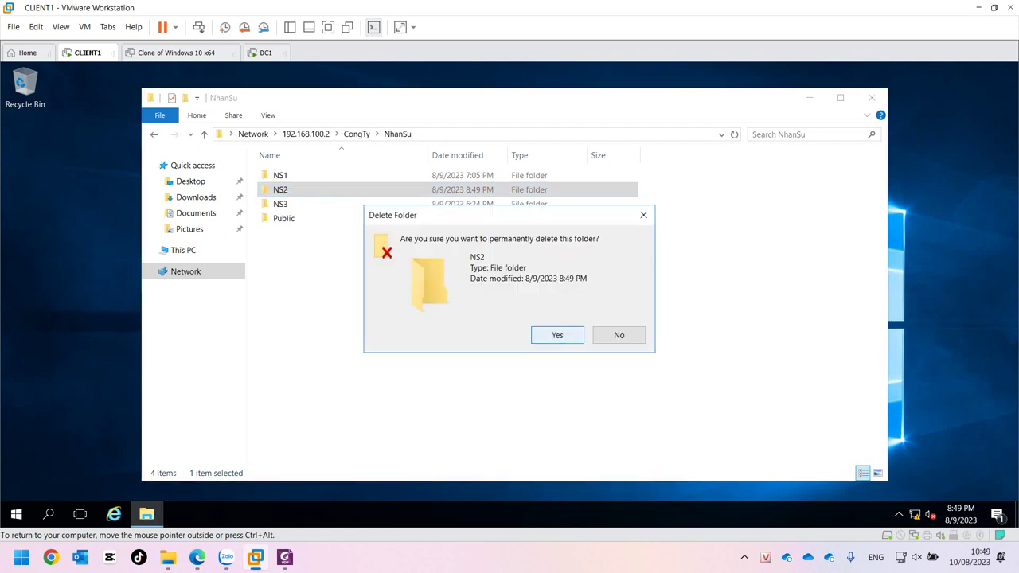
click(553, 335)
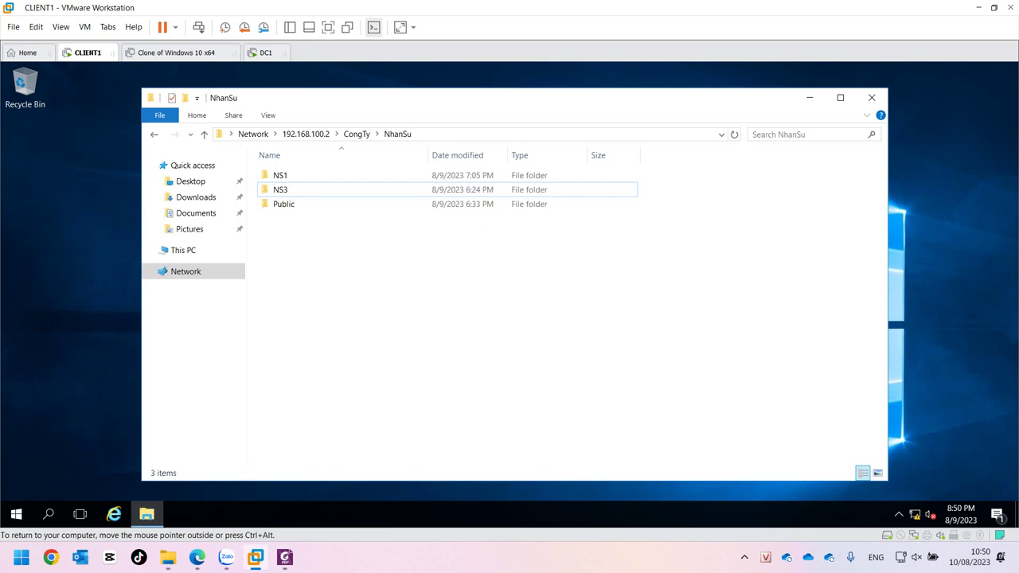
Switch to the DC1 virtual machine and create a new folder named NS2 in D:\CongTy\NhanSu
click(266, 52)
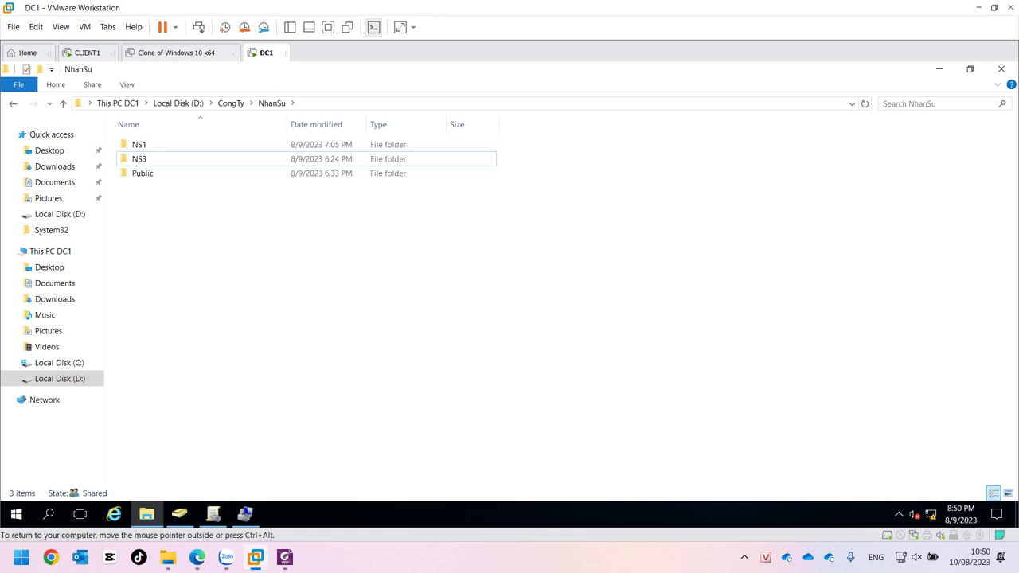
right_click(207, 263)
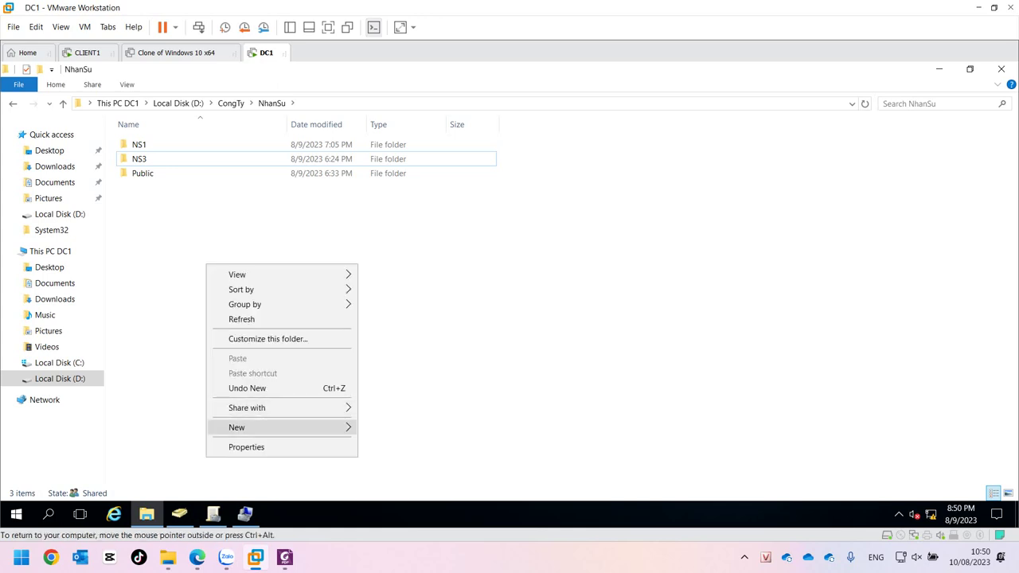
mouse_move(270, 428)
click(388, 332)
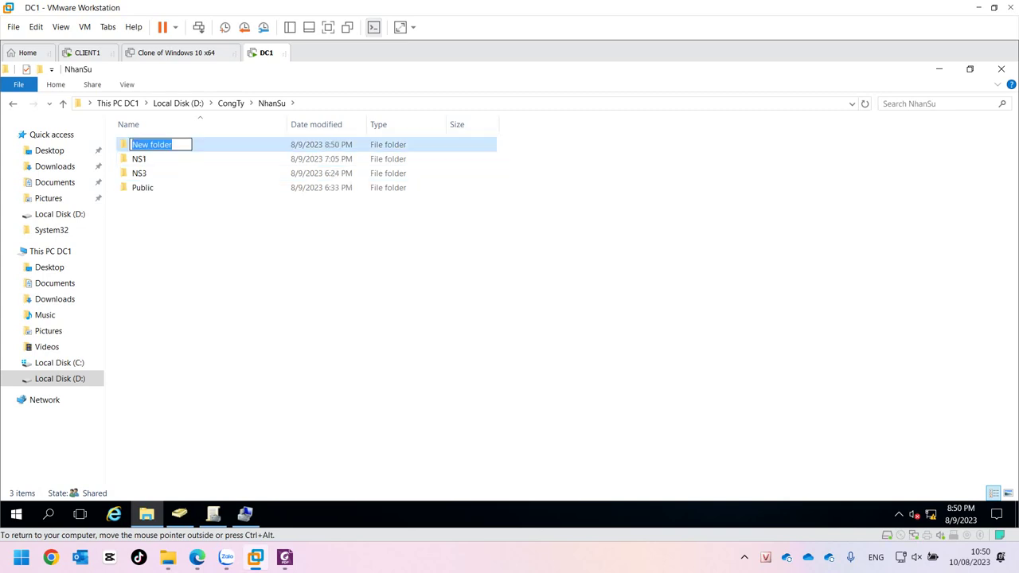
text(NS2)
key(Return)
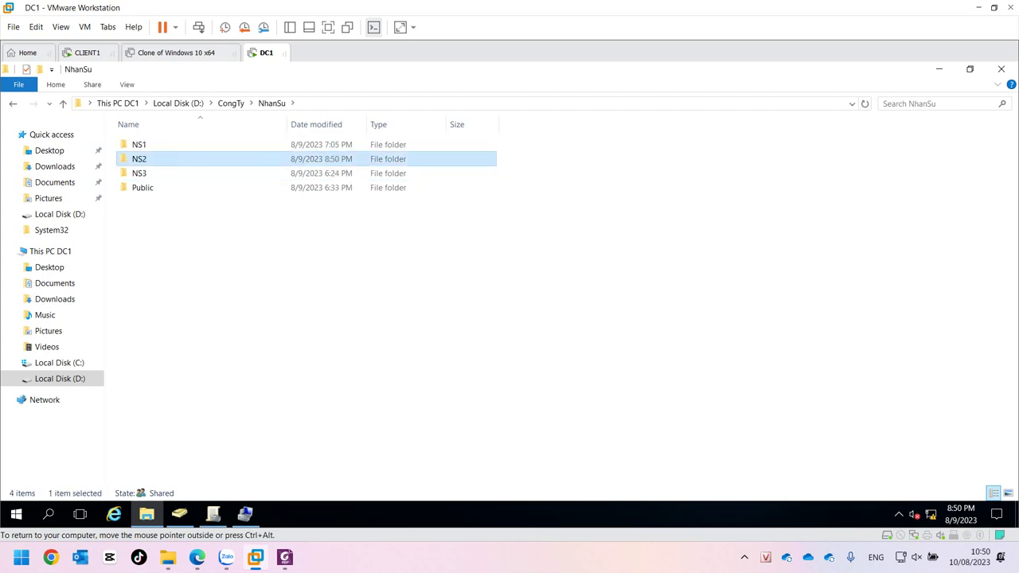
Check the CongTy group's permissions on the recreated NS2 folder and open its advanced security settings
key(shift+F10)
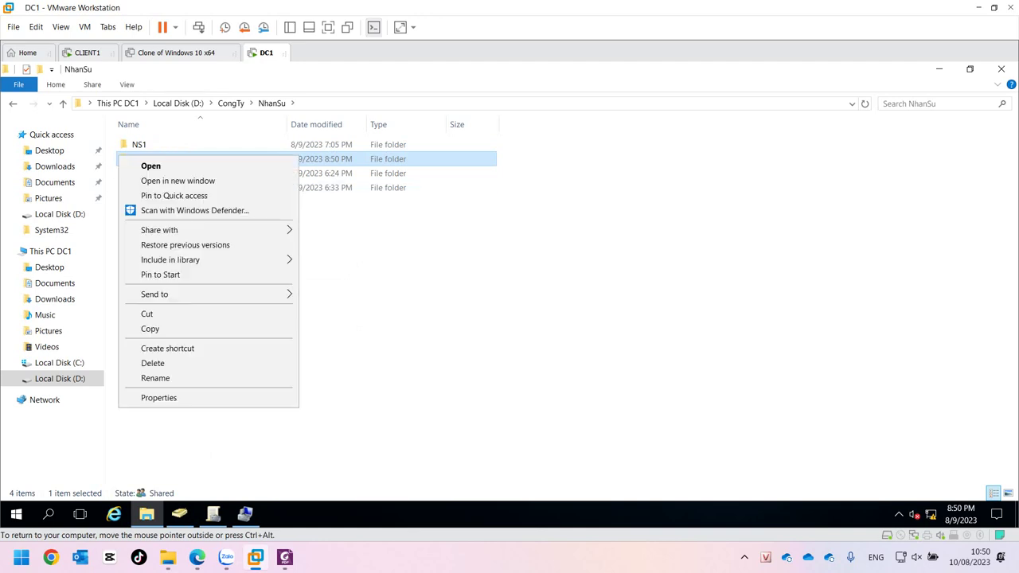
key(Return)
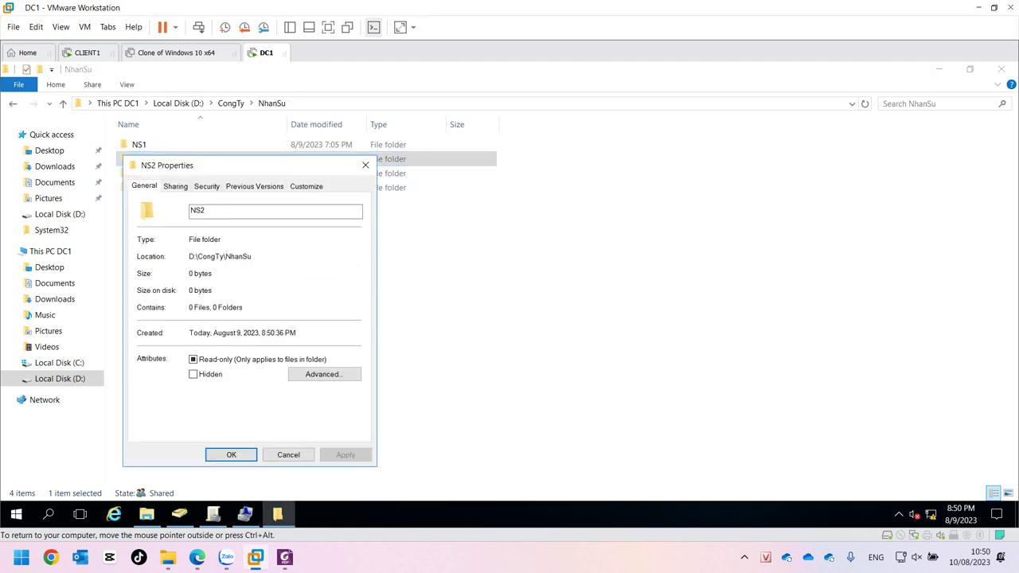
click(206, 185)
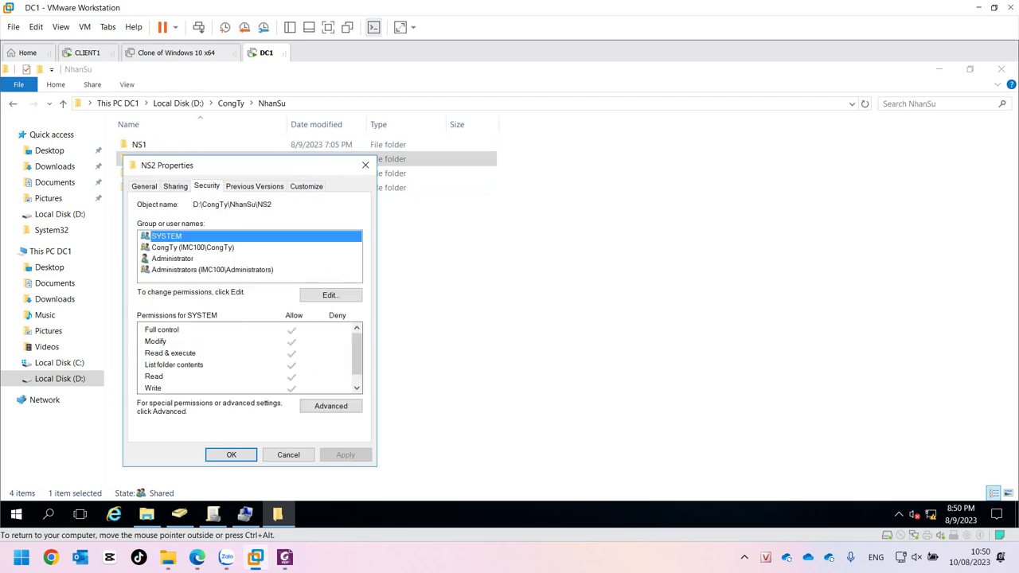
click(193, 246)
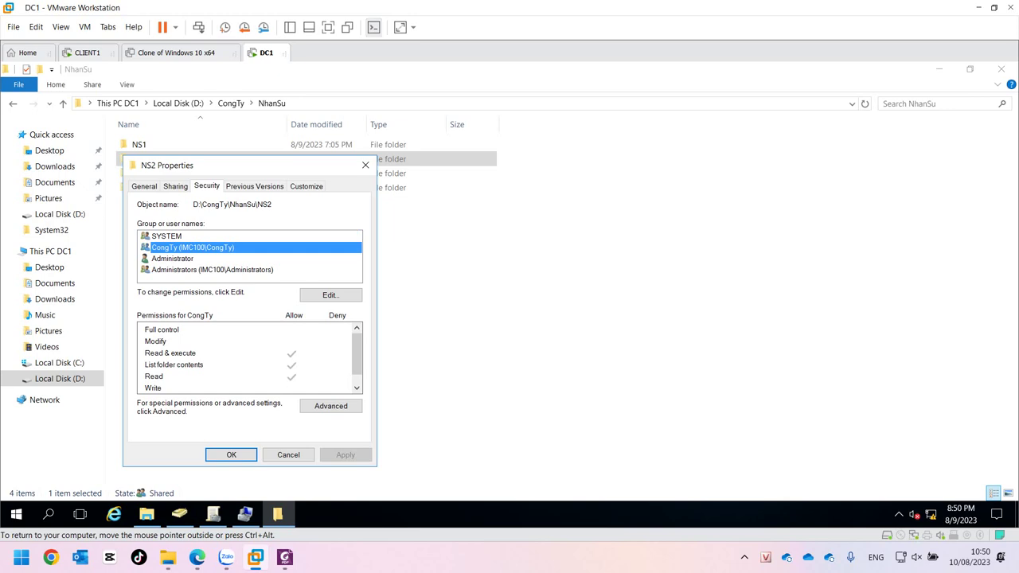
click(330, 406)
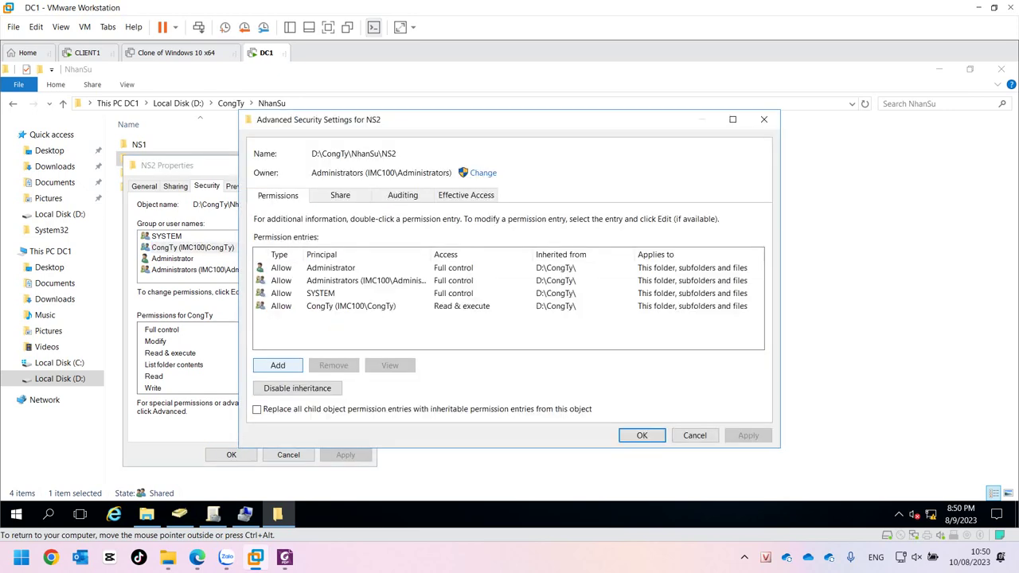
Convert the recreated NS2 folder's inherited permissions to explicit ones by disabling inheritance, and remove the CongTy entry
click(297, 387)
click(446, 273)
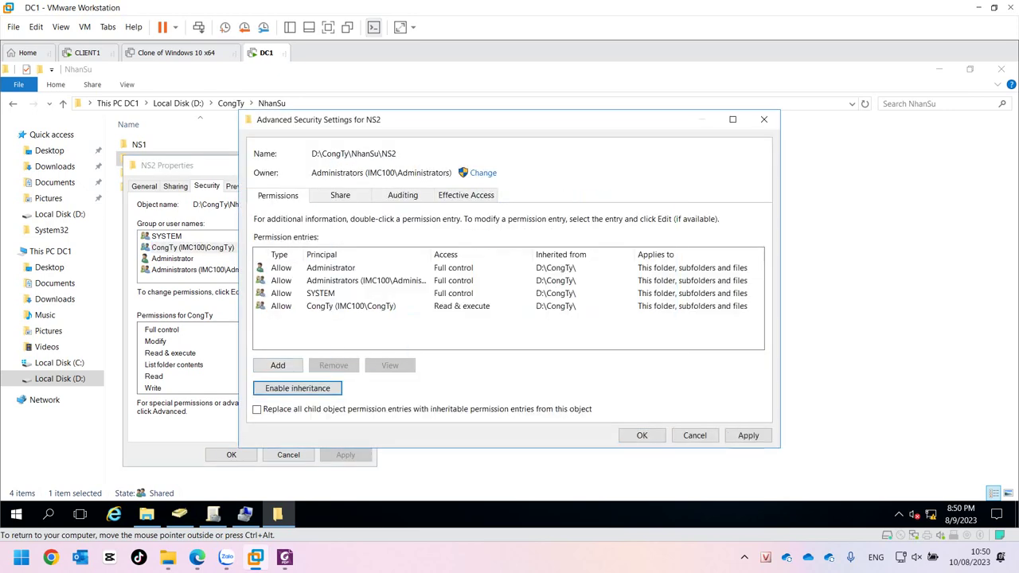
click(350, 306)
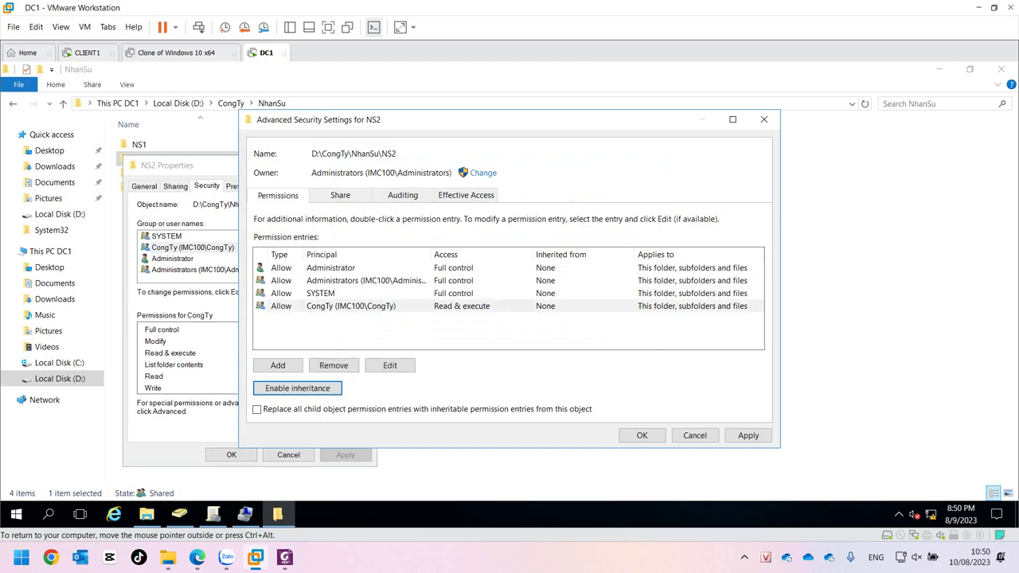
click(333, 364)
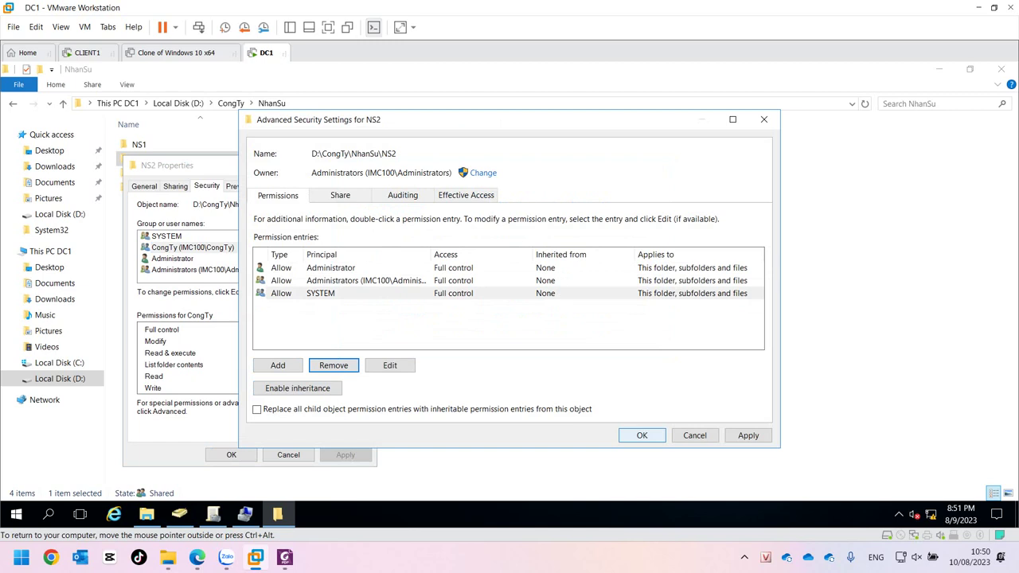
Add a permission entry for the ns2 user on the NS2 folder, allowing Full control over this folder, subfolders and files
click(278, 364)
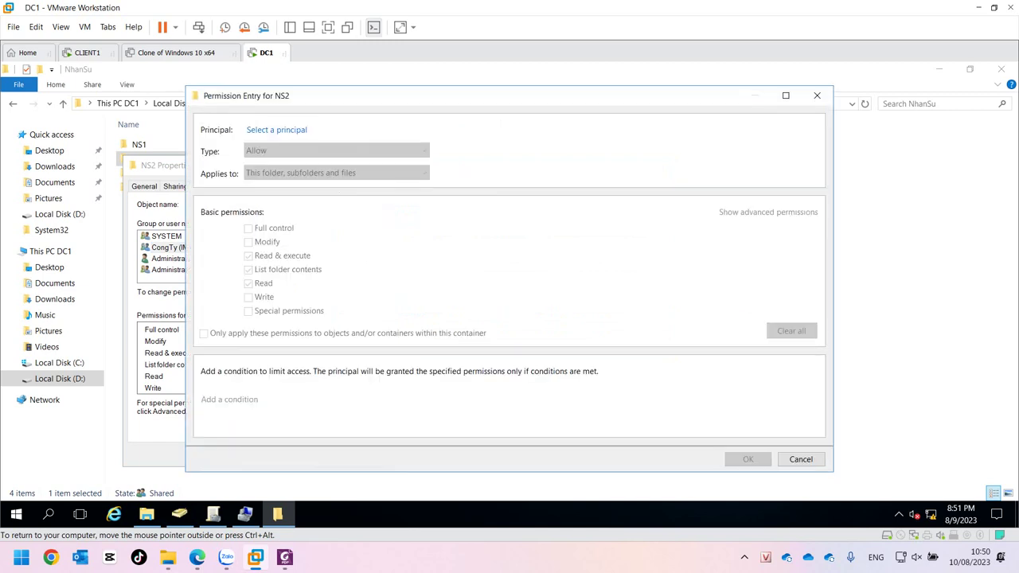
click(276, 130)
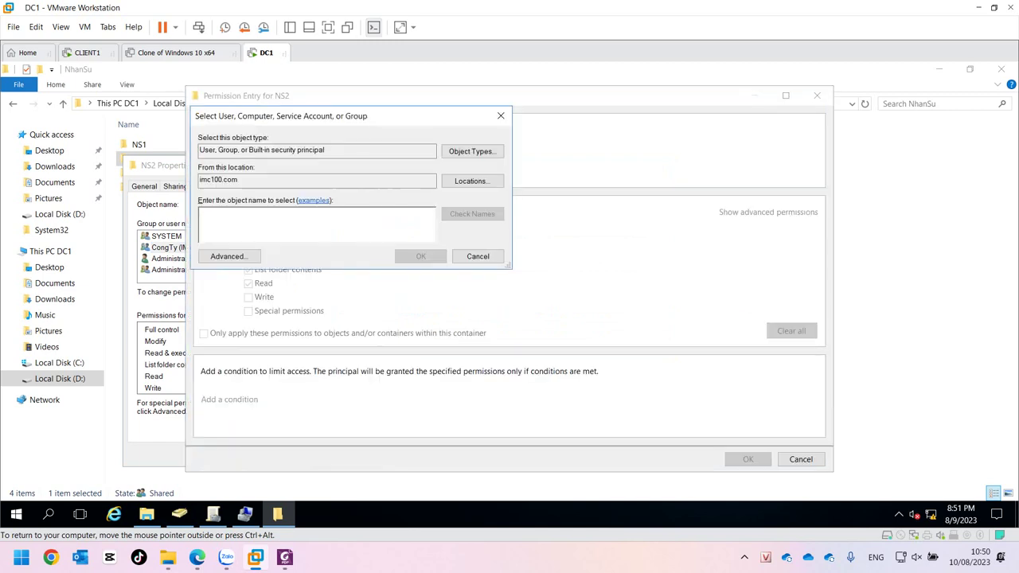
text(ns2)
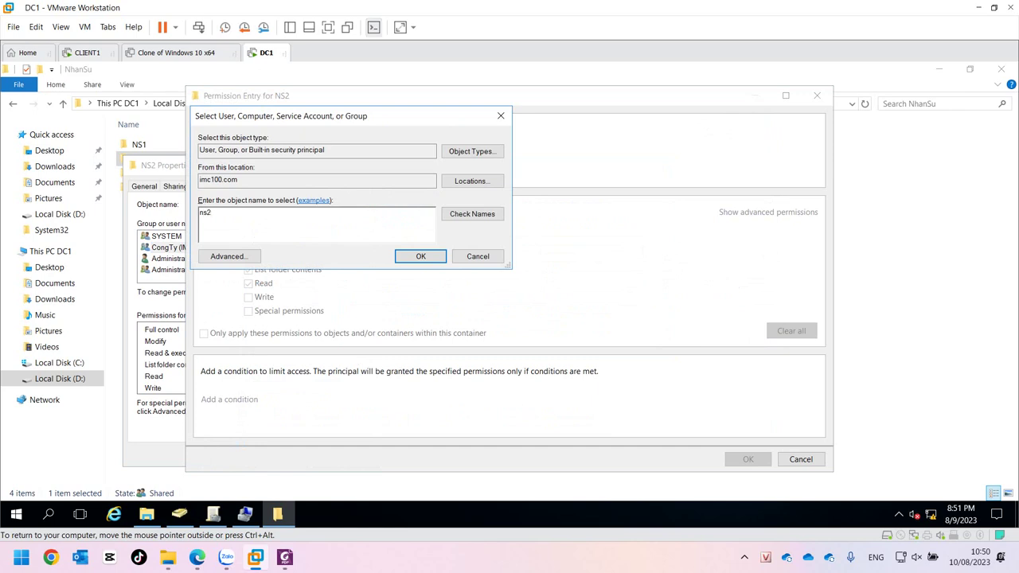
key(alt+c)
click(439, 256)
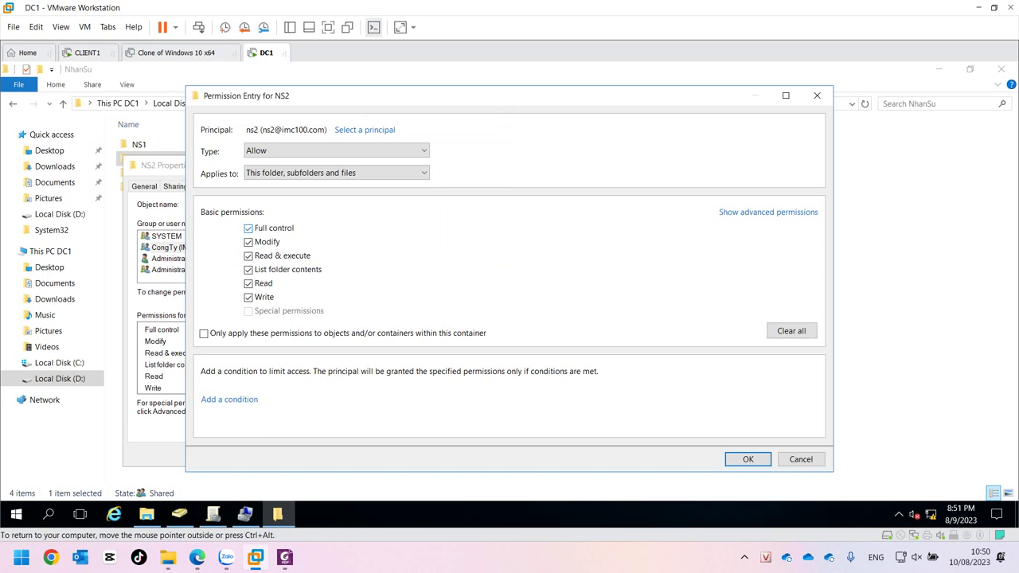
click(748, 459)
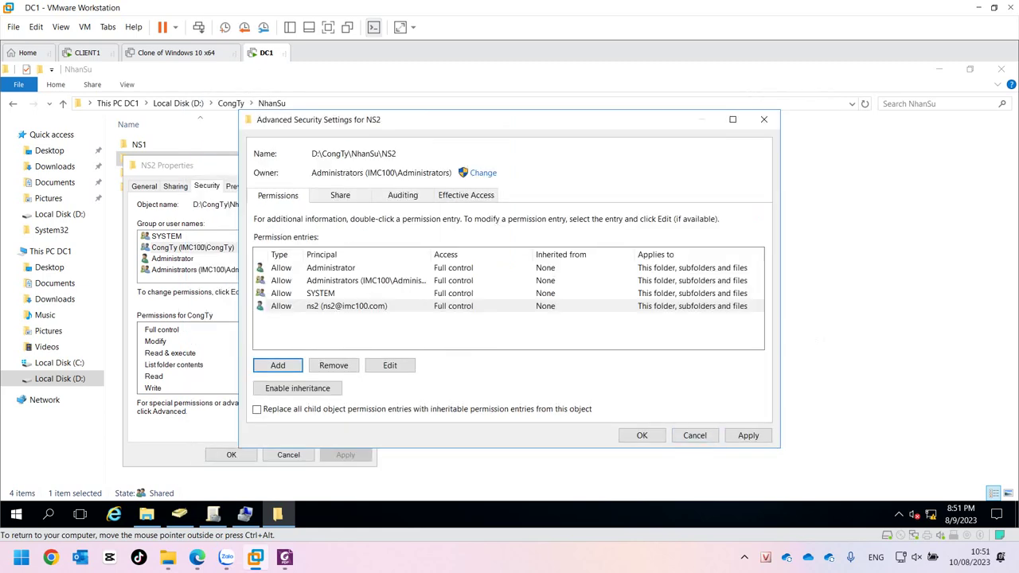
Edit the ns2 permission entry in its advanced permissions and remove the Delete right while keeping Delete subfolders and files
click(346, 305)
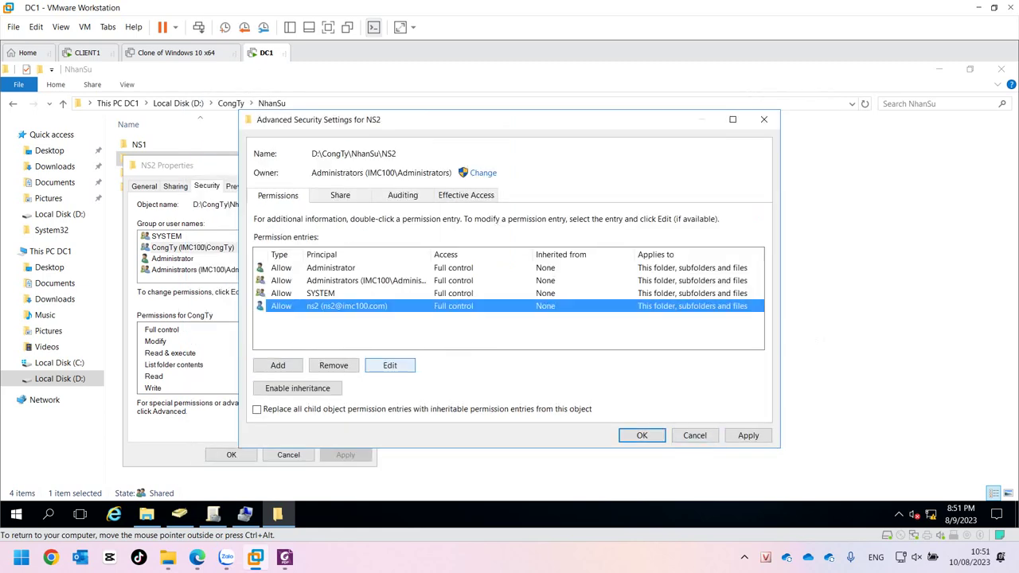
click(389, 366)
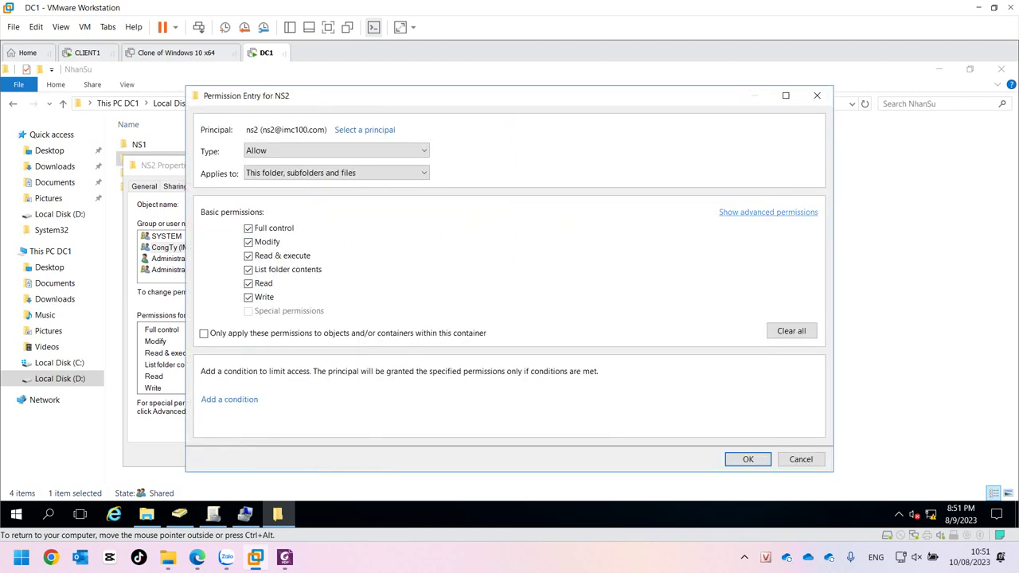
click(768, 211)
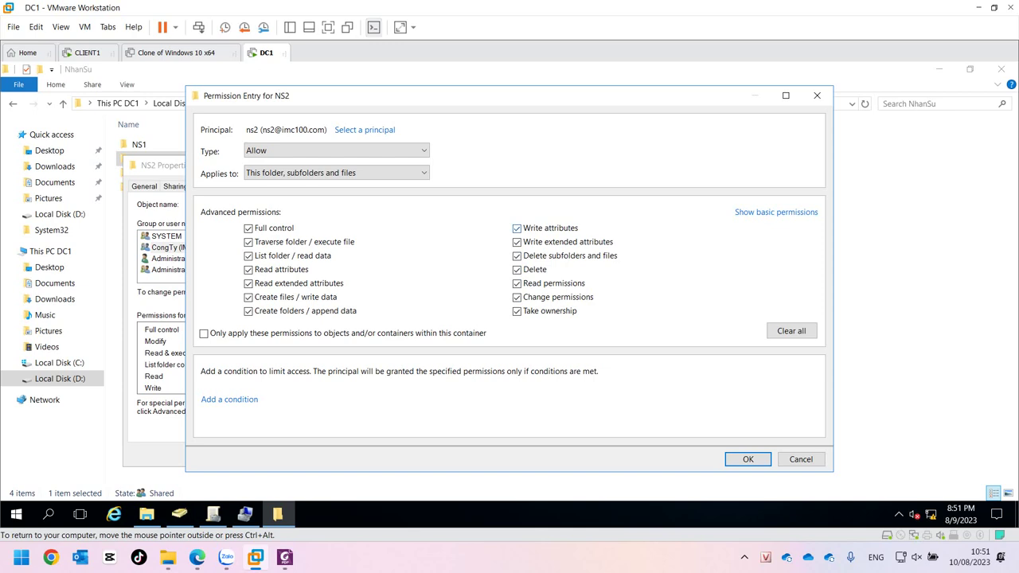
click(776, 212)
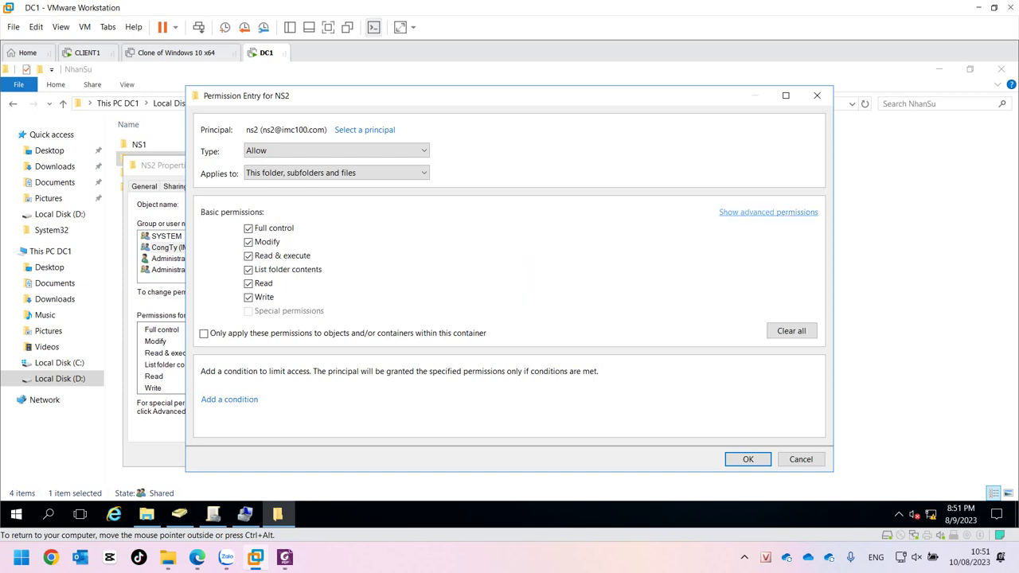
click(768, 212)
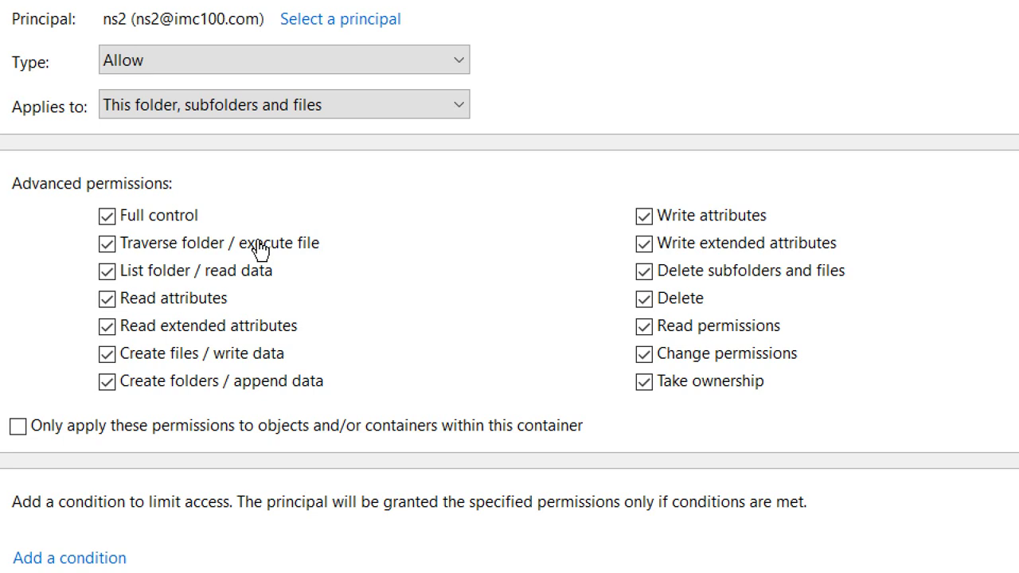
click(642, 303)
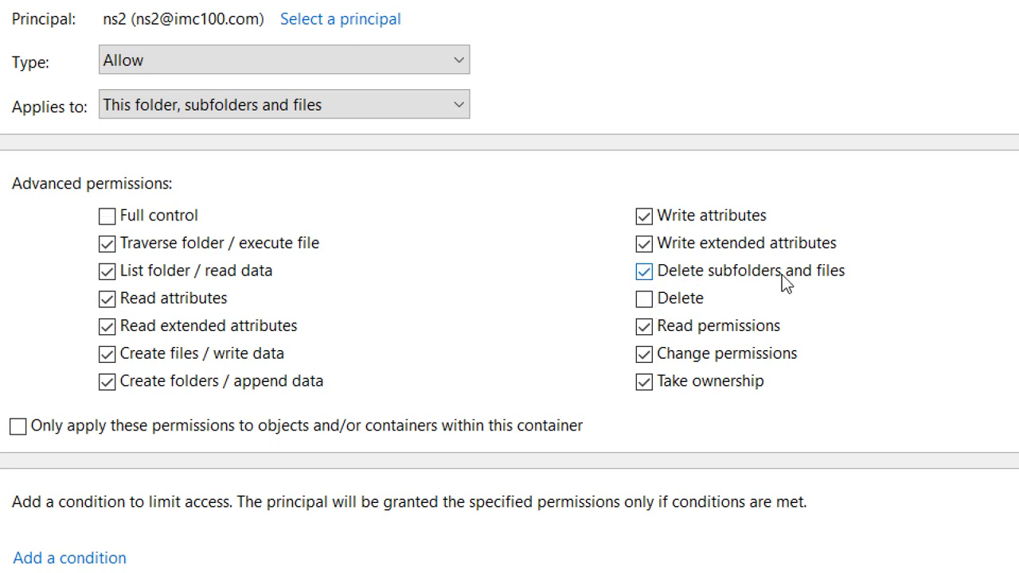
click(824, 274)
click(670, 266)
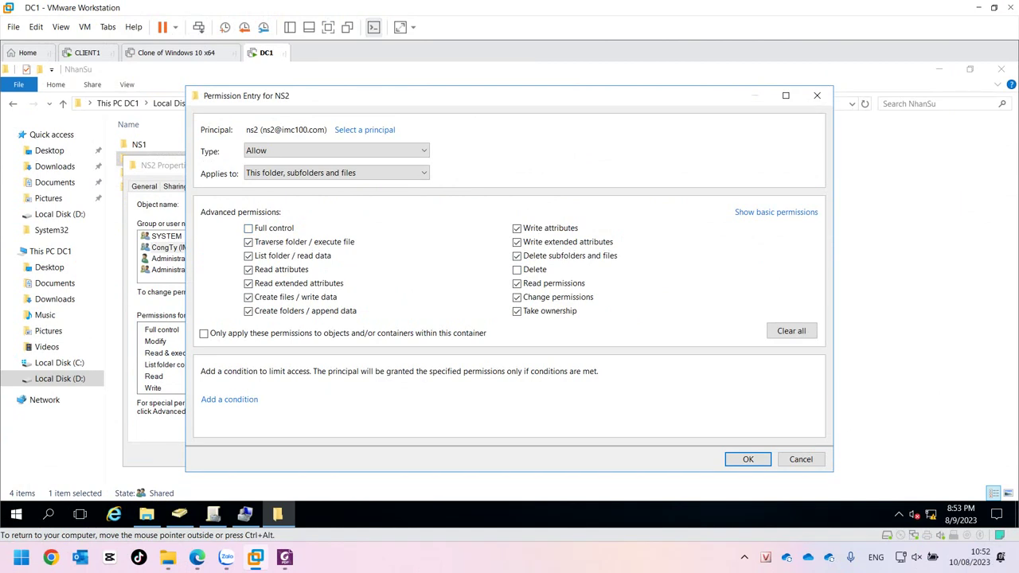
click(748, 459)
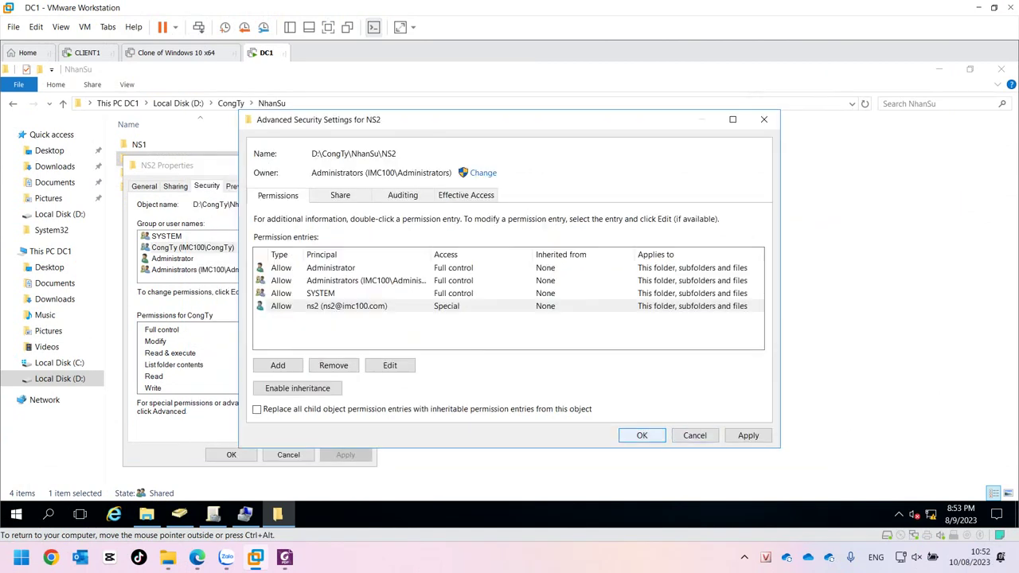
Save NS2's advanced security settings and review the ns2 user's permissions before closing the folder properties
click(642, 435)
click(188, 246)
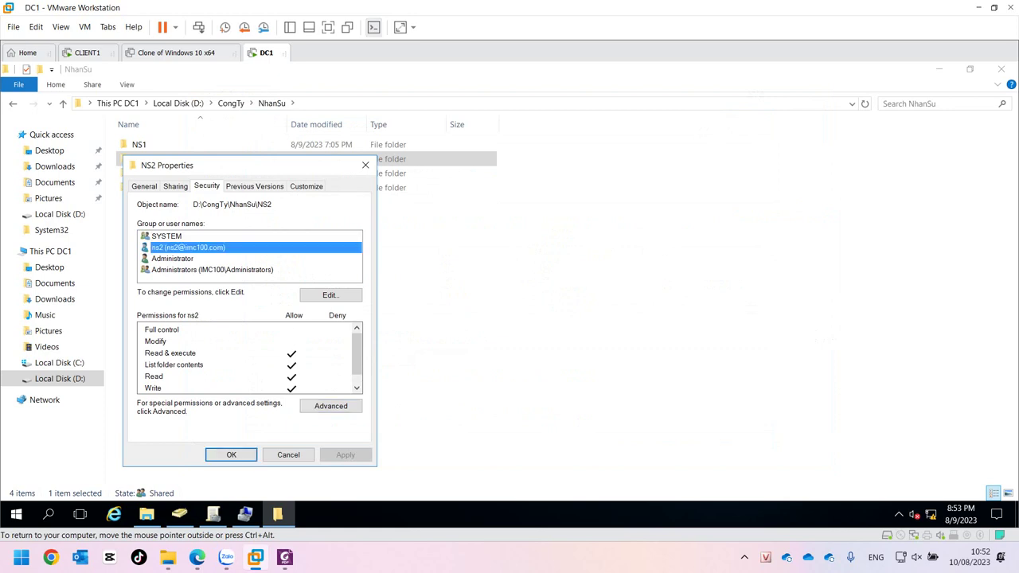
click(231, 455)
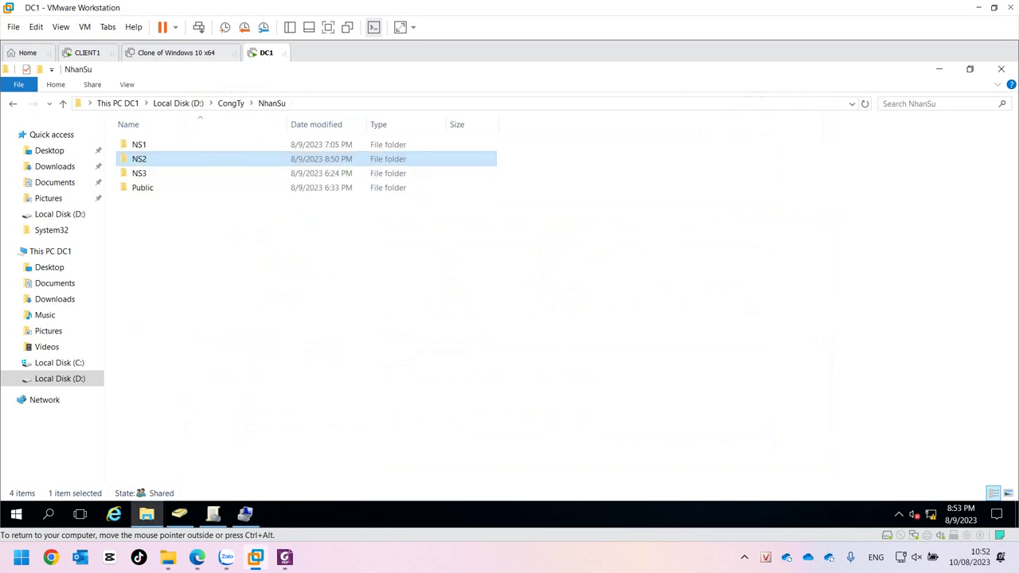
Switch to the CLIENT1 virtual machine and try to permanently delete the NS2 folder from NhanSu on the share
key(ctrl+space)
click(88, 52)
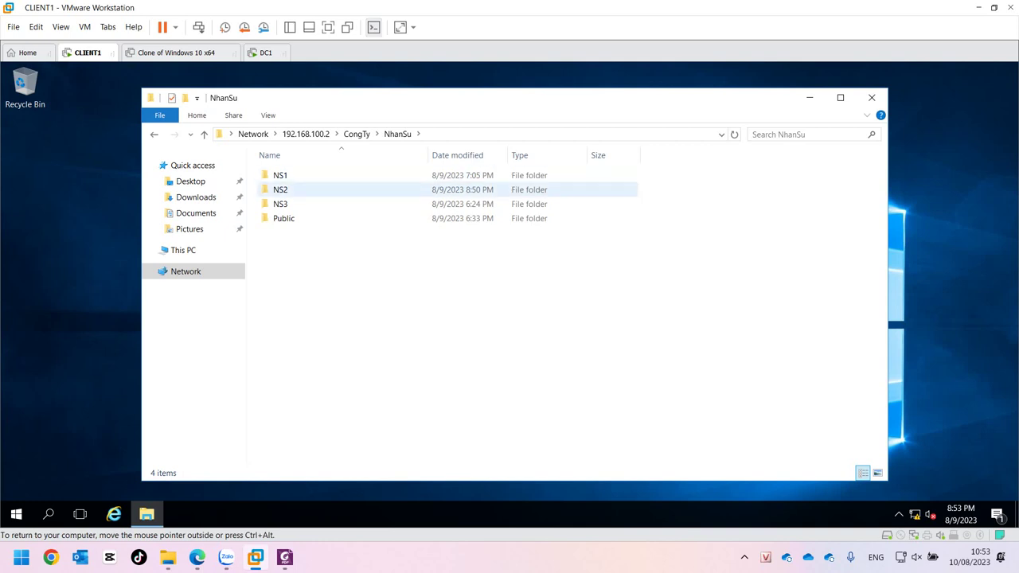
click(319, 189)
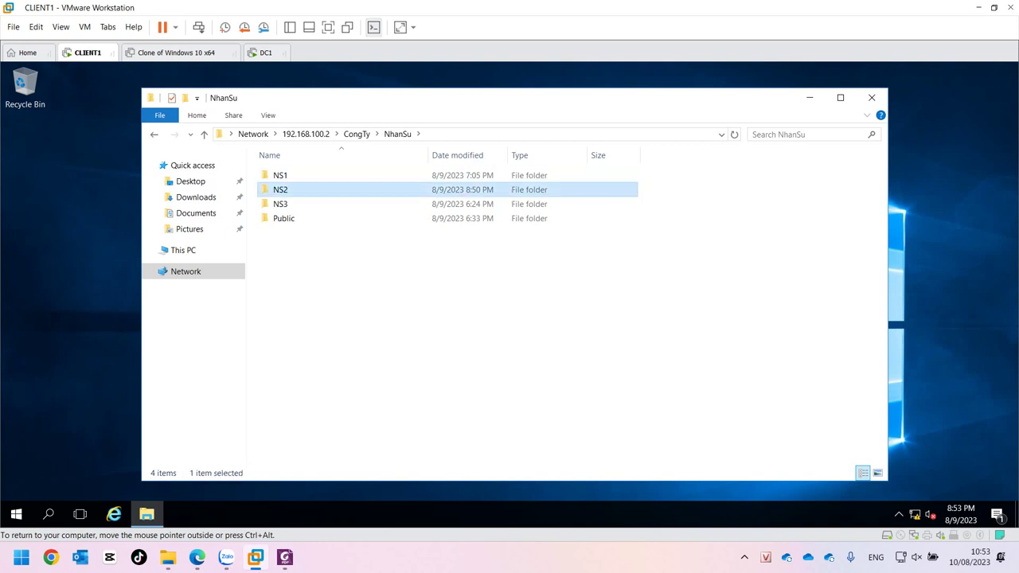
right_click(290, 190)
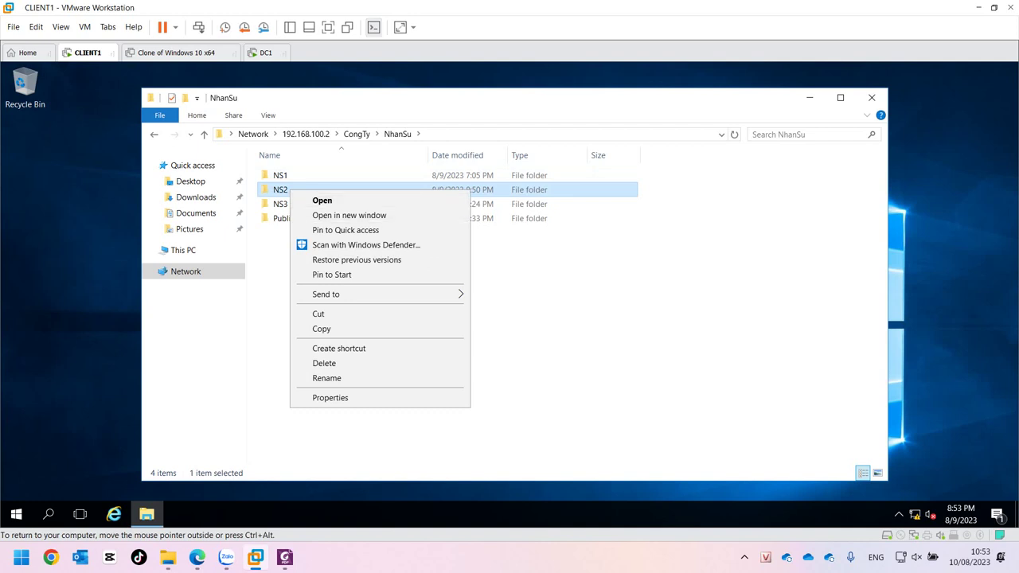
click(324, 363)
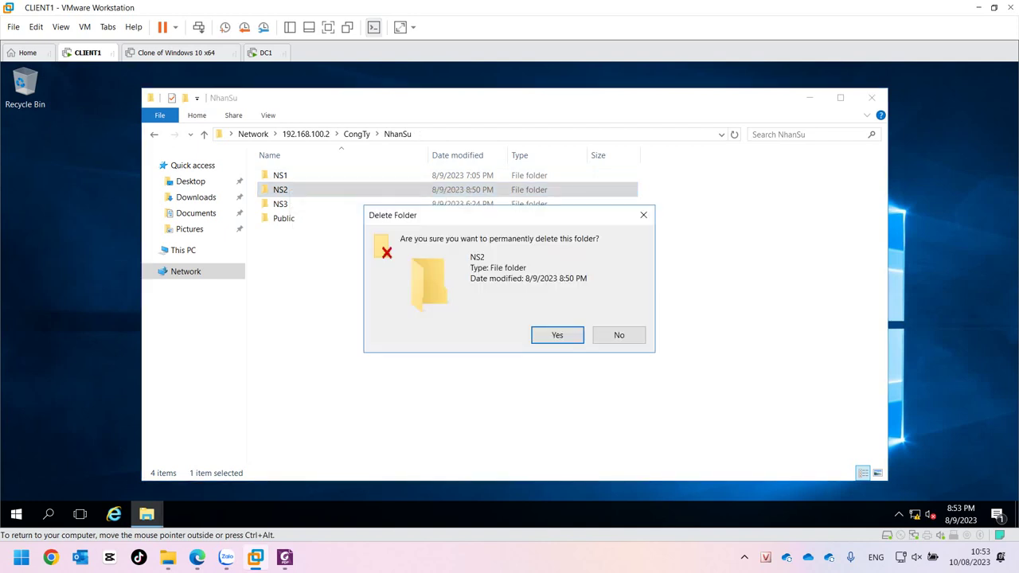
click(557, 335)
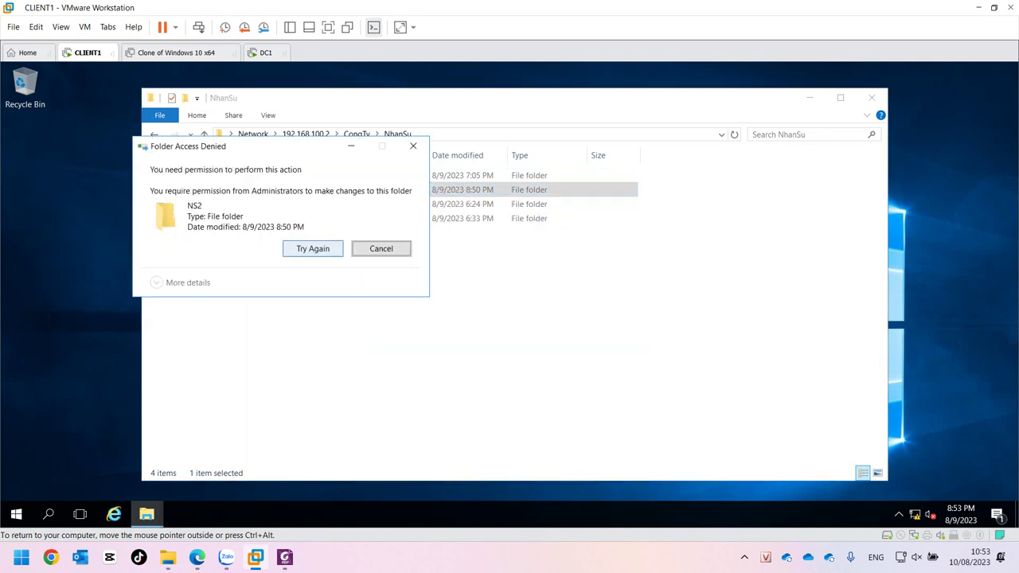
click(380, 249)
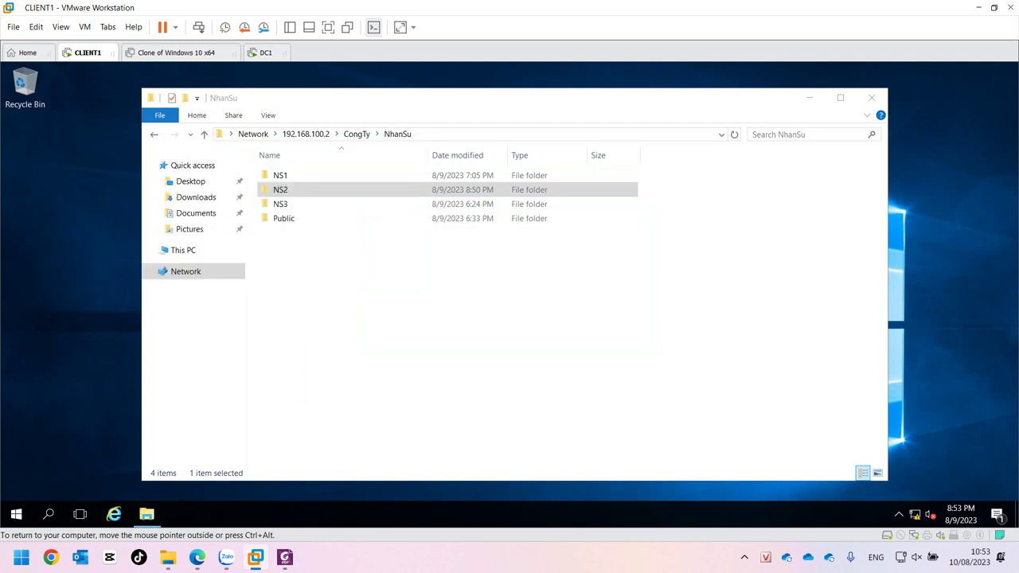
Open the NS2 folder on the share and create a subfolder in it with the default name New folder
double_click(280, 190)
right_click(355, 223)
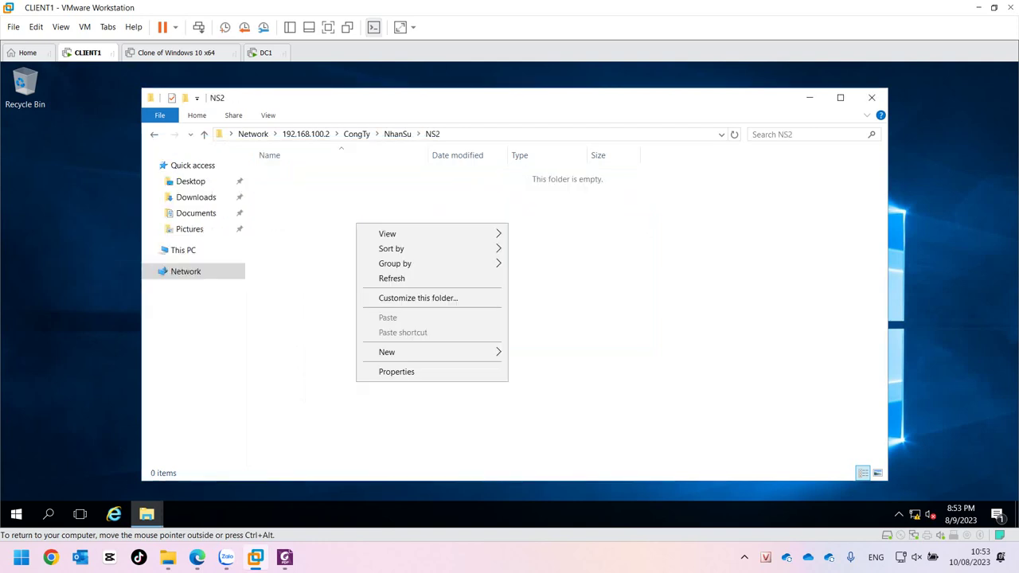
mouse_move(386, 352)
click(533, 353)
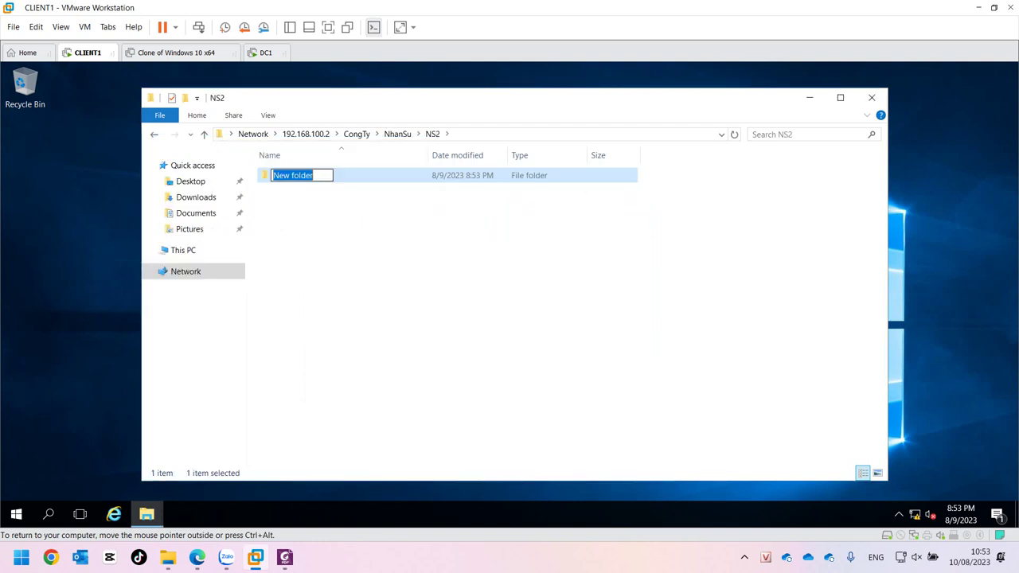
click(557, 319)
Permanently delete the New folder subfolder inside NS2 on the share
right_click(286, 176)
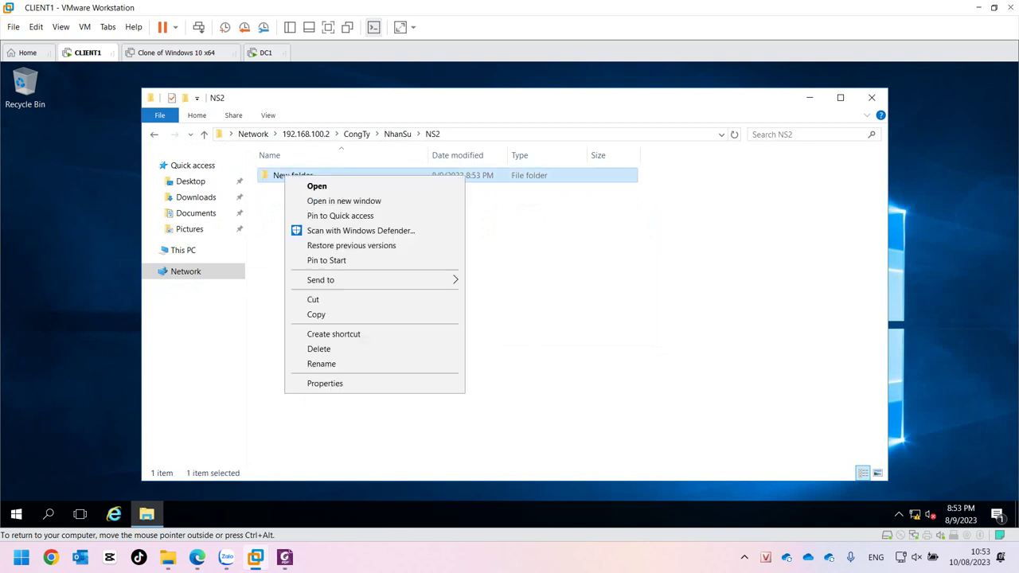
click(319, 348)
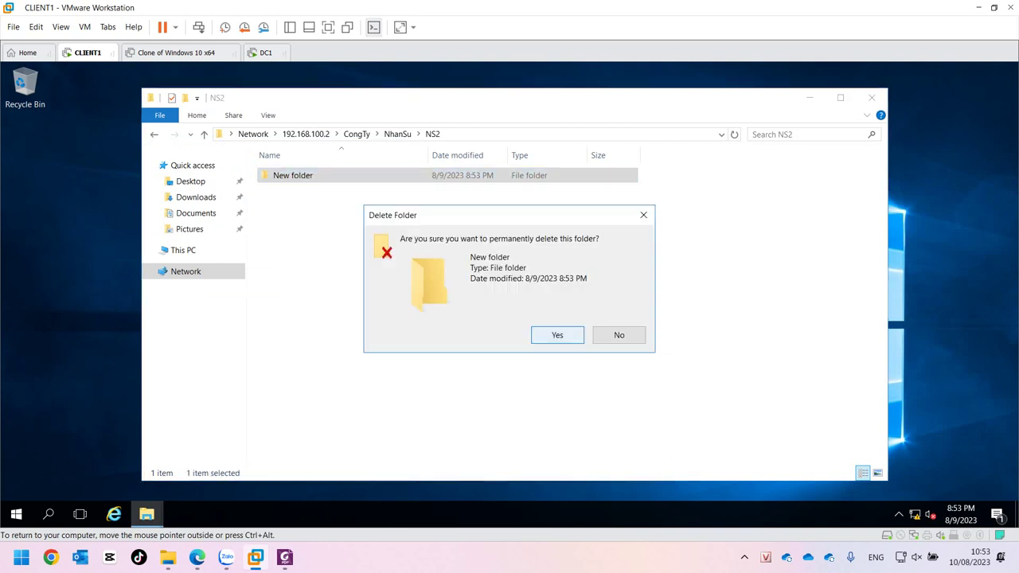
click(555, 335)
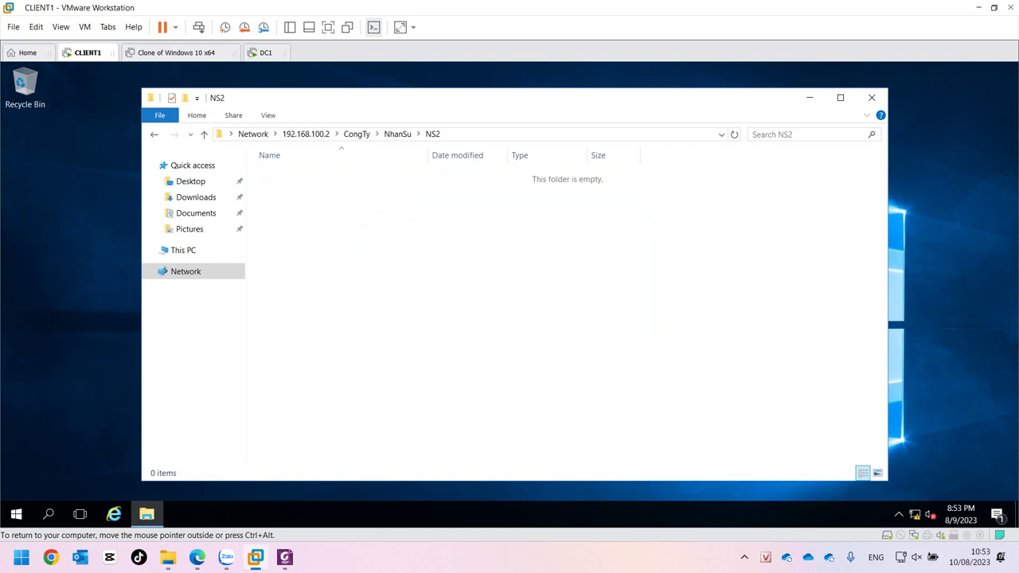
Return to NhanSu on the share, and switch to the DC1 virtual machine to open the NS1 folder's advanced security settings
click(397, 134)
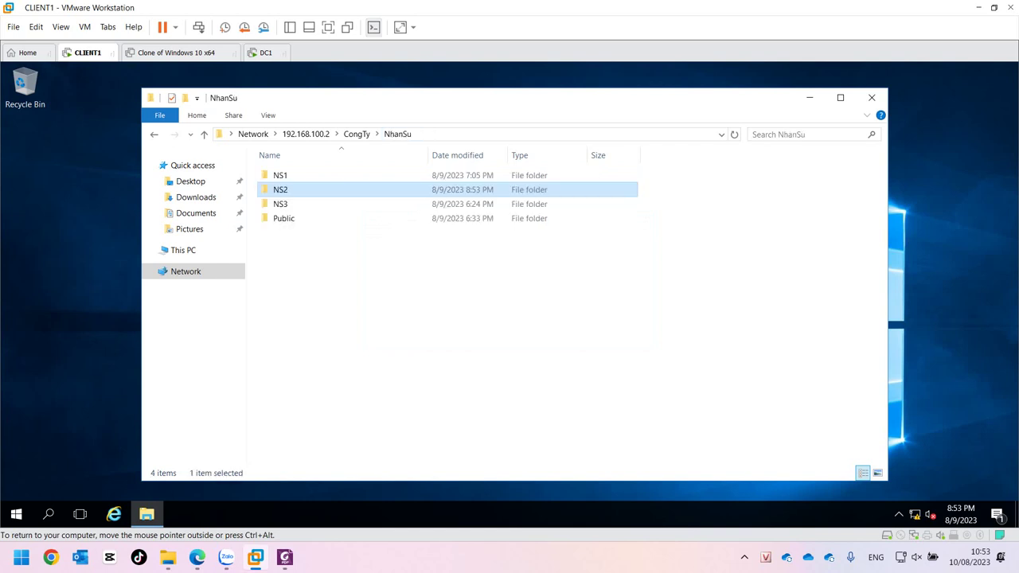
click(280, 175)
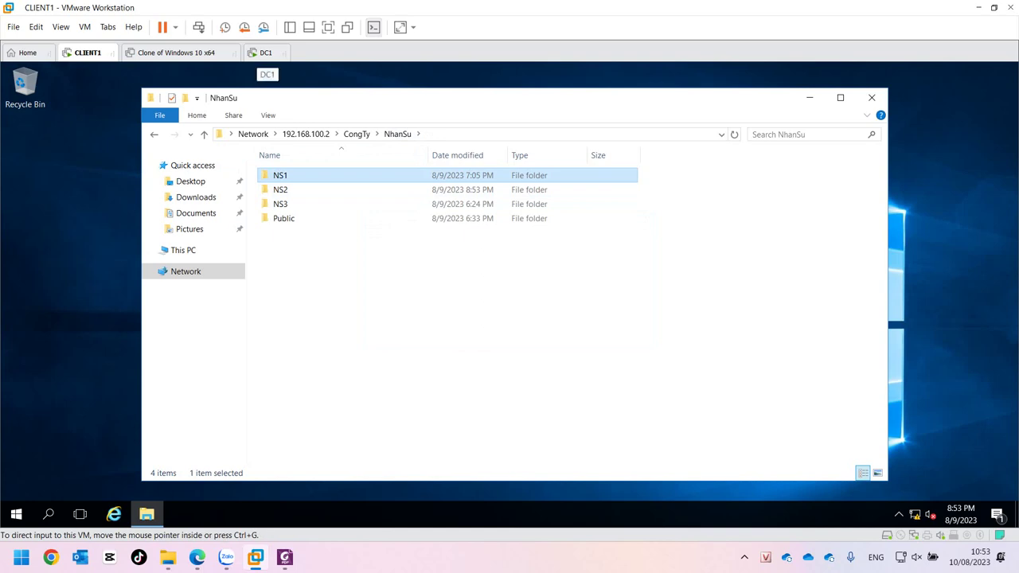
click(266, 53)
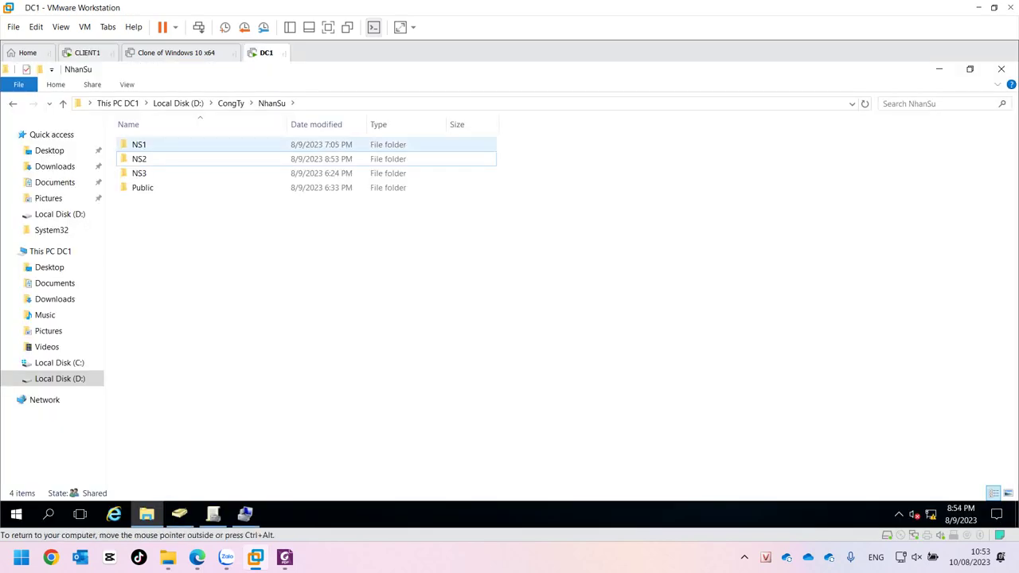
click(142, 145)
right_click(143, 145)
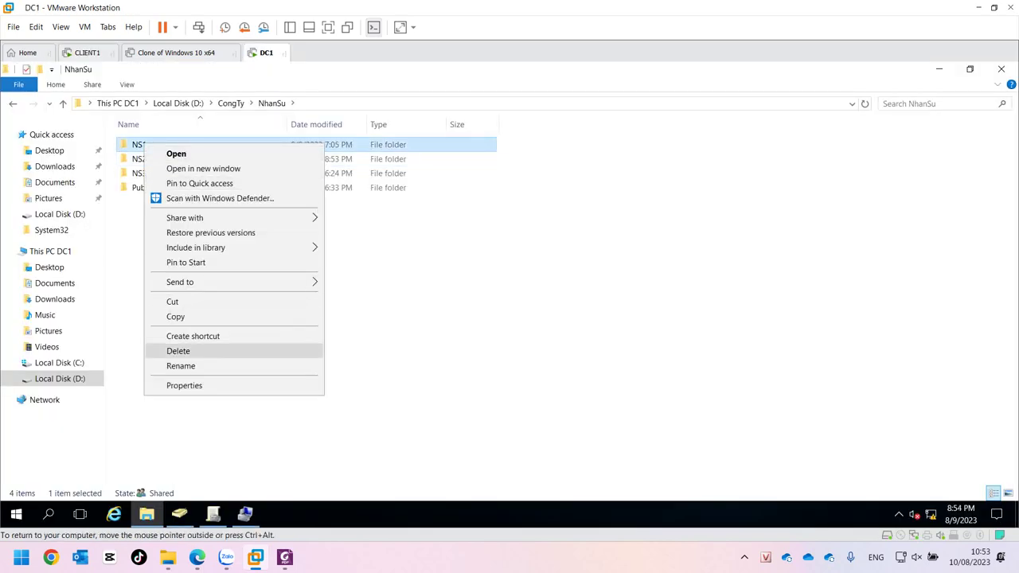
click(184, 385)
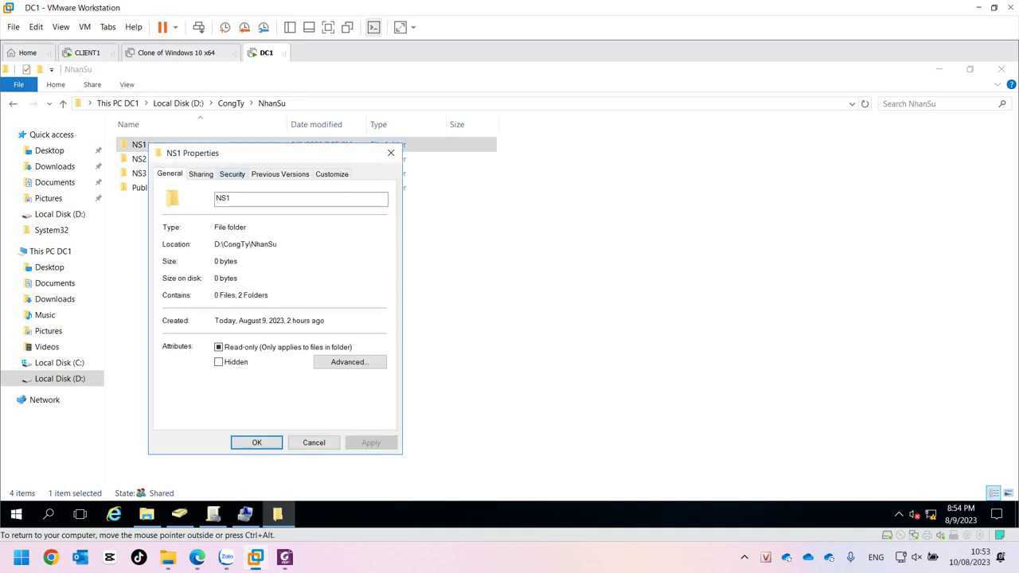
click(233, 174)
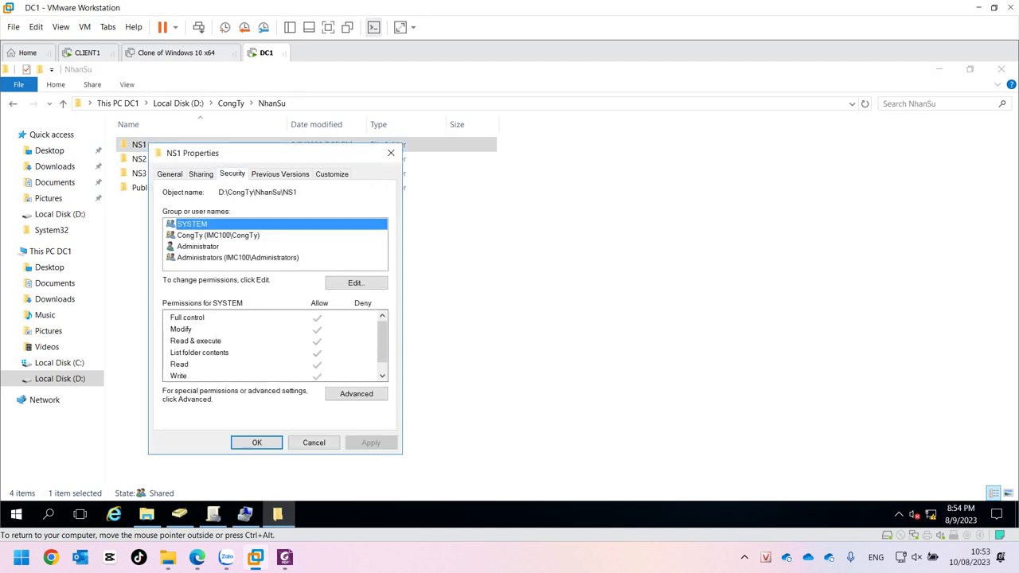
click(356, 393)
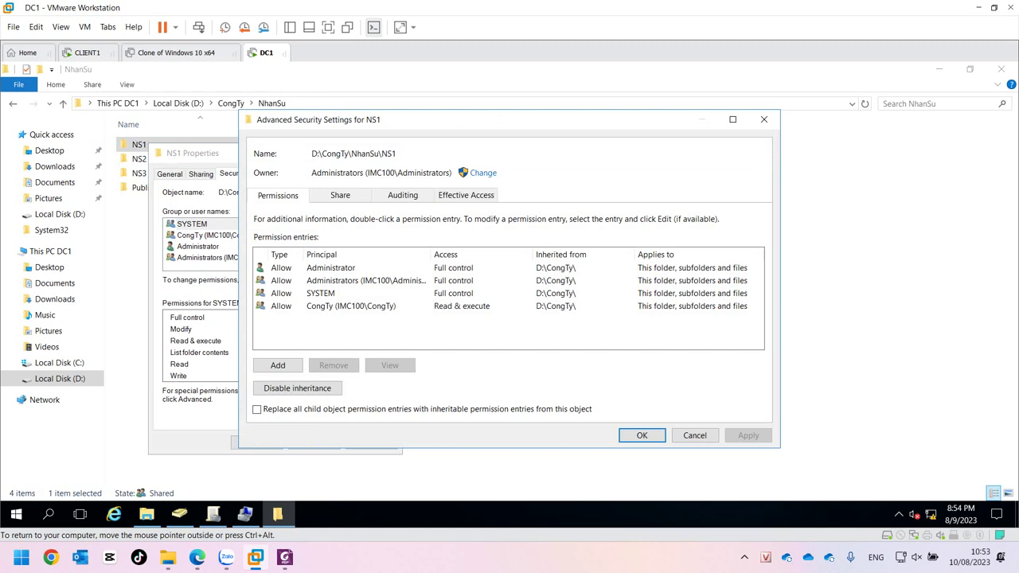
Disable inheritance on NS1, converting inherited permissions into explicit ones, and remove the CongTy group's permission entry
click(350, 305)
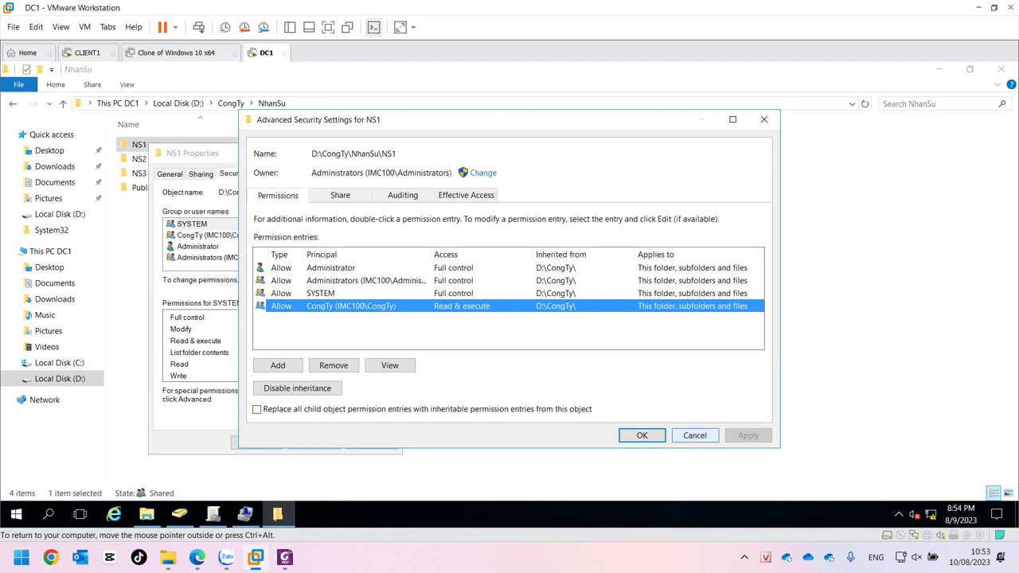
click(297, 387)
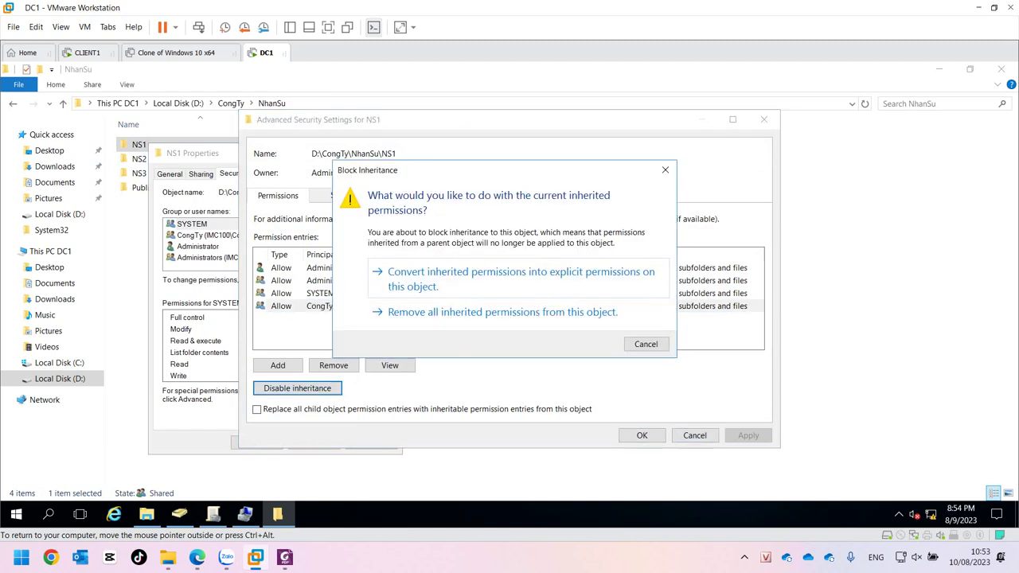
click(521, 275)
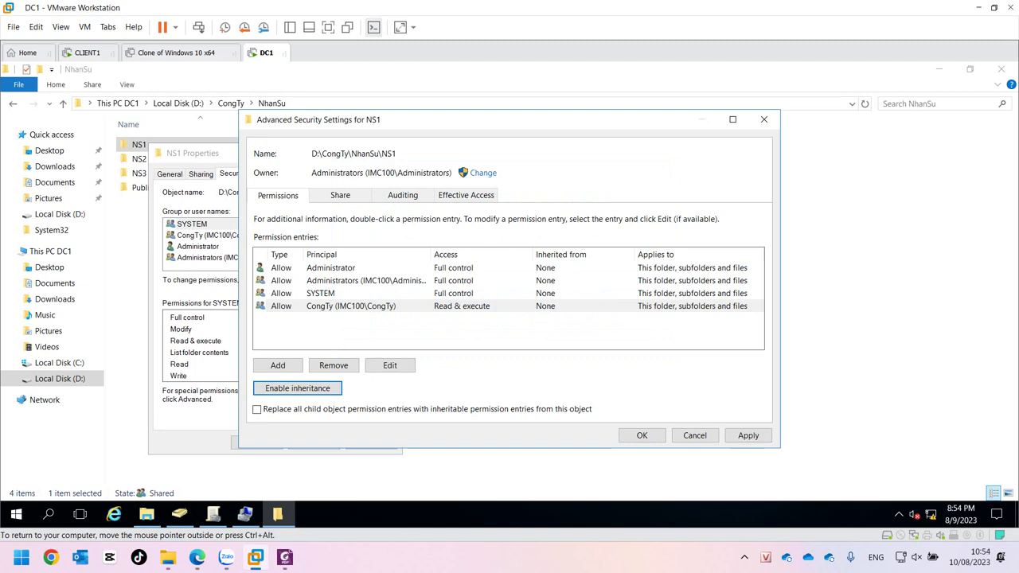
click(334, 365)
Add an Allow entry for user ns1 on NS1 with all advanced permissions except Full control and Delete, and apply the settings
click(278, 365)
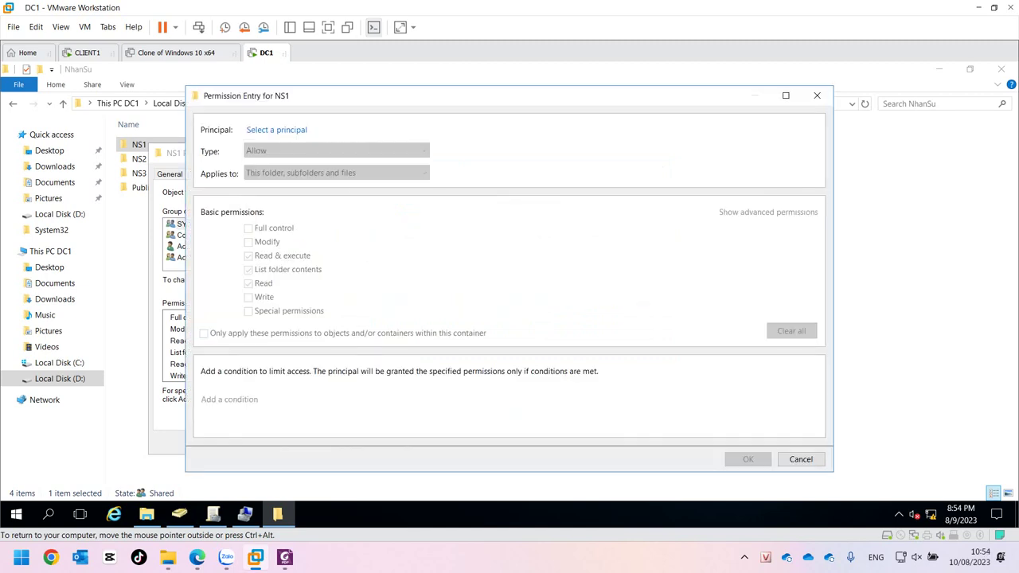
click(276, 130)
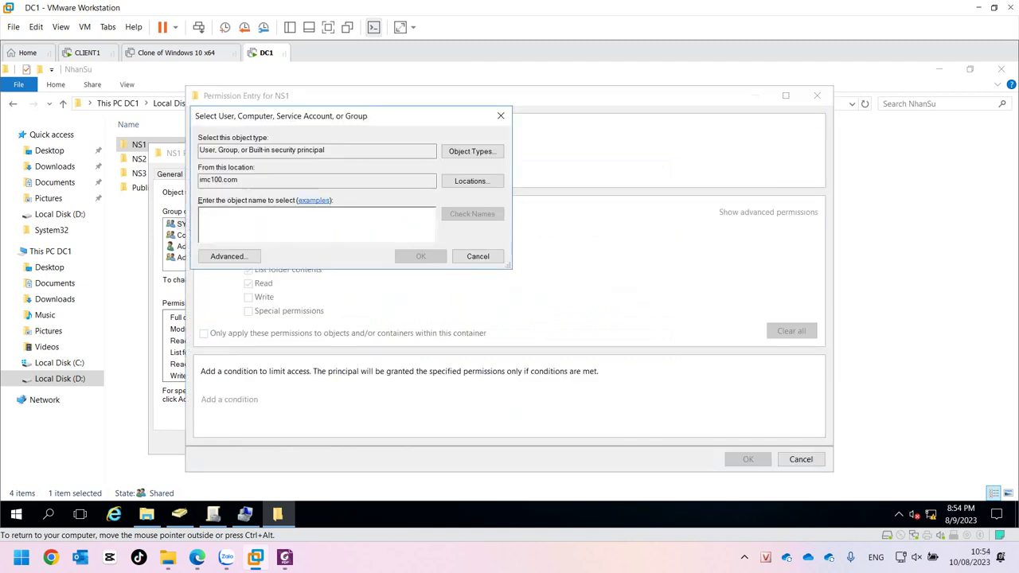
text(ns1)
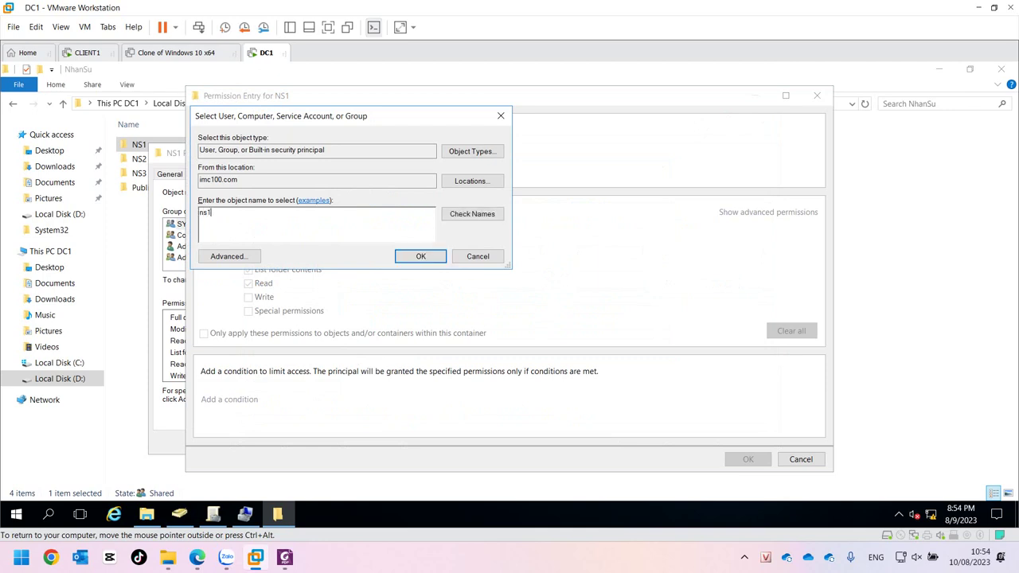
key(ctrl+k)
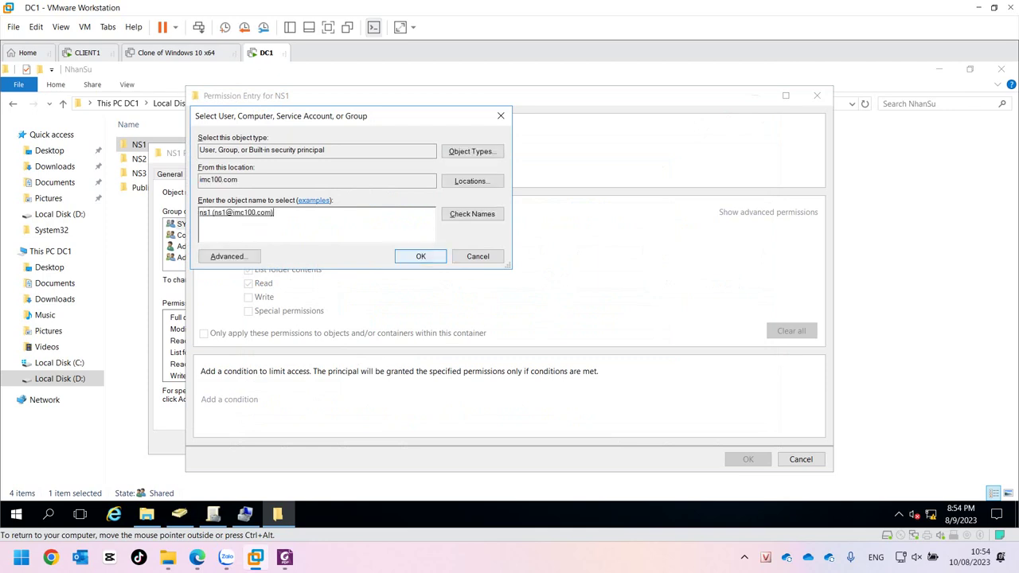
key(Return)
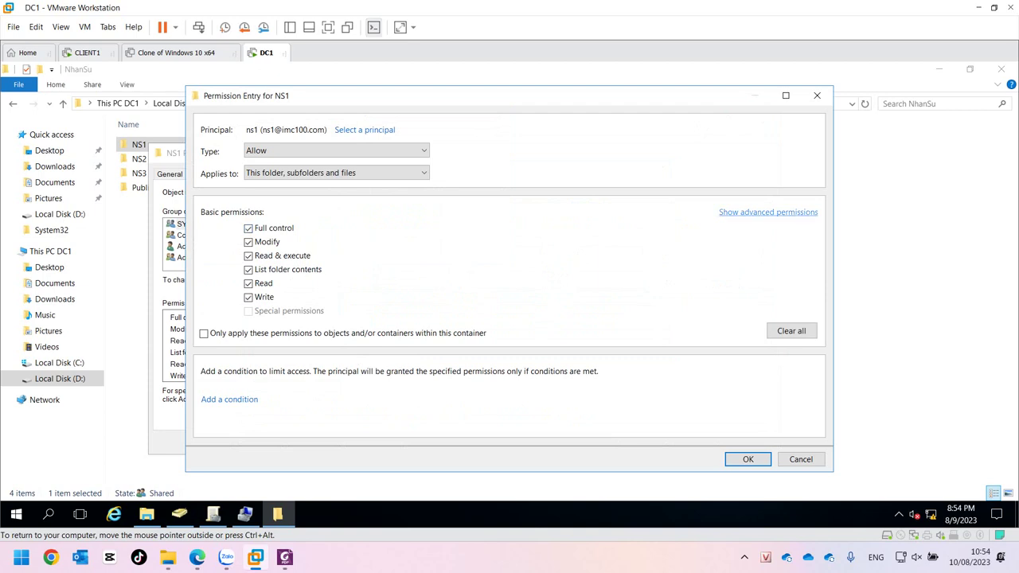
click(768, 212)
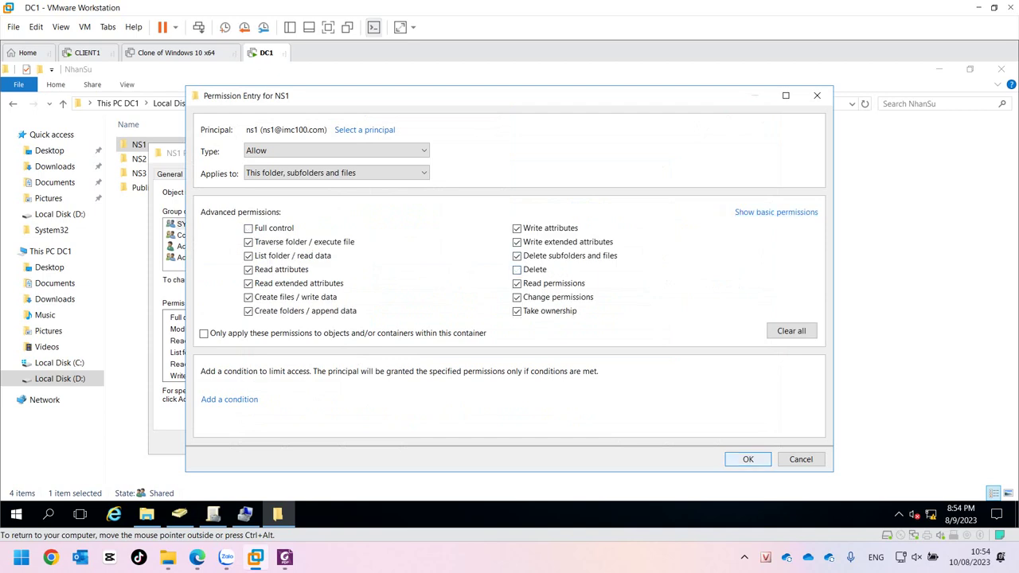
click(748, 459)
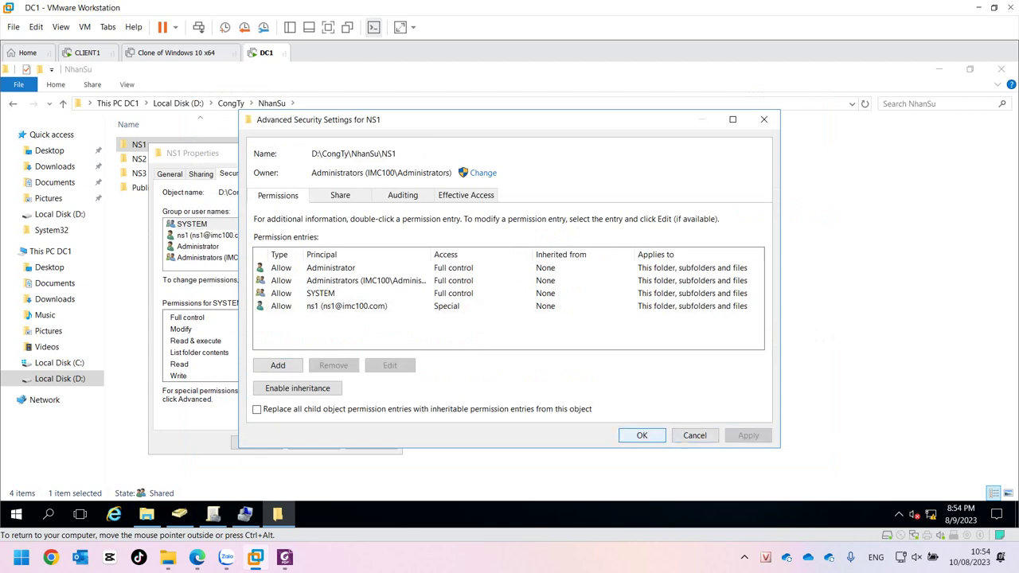
click(641, 435)
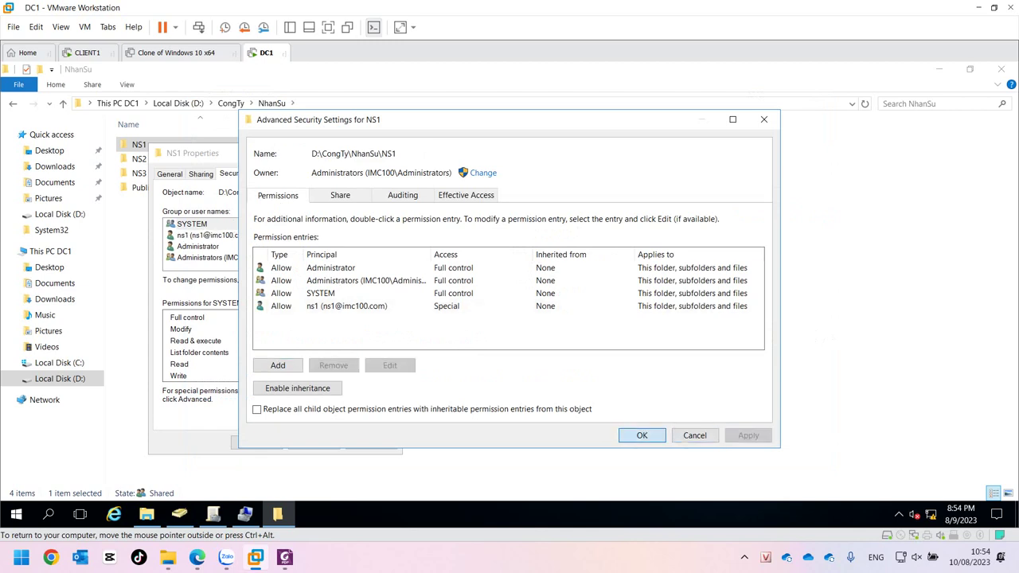
click(256, 442)
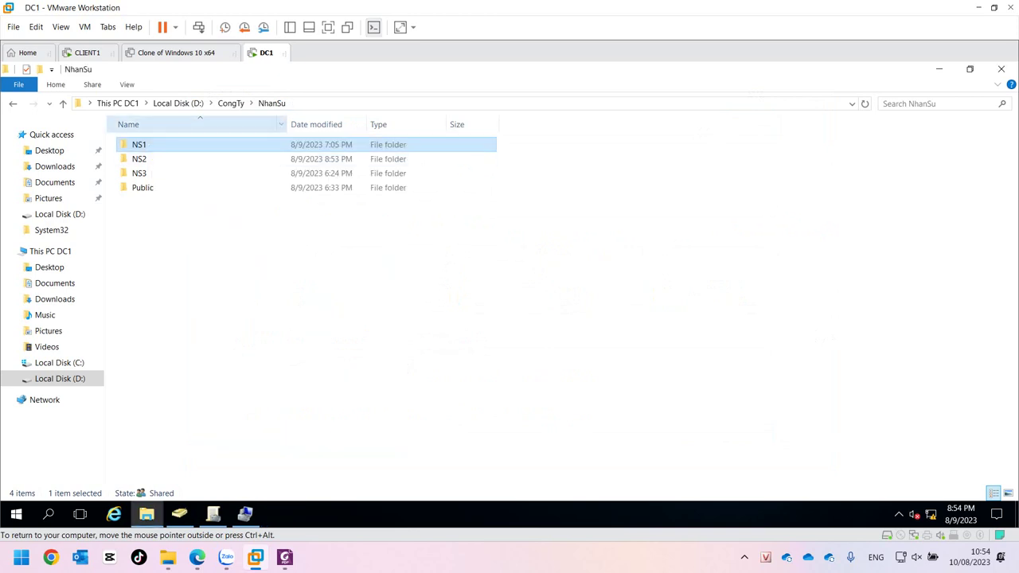
Switch to the CLIENT1 virtual machine and sign out the current user
click(88, 53)
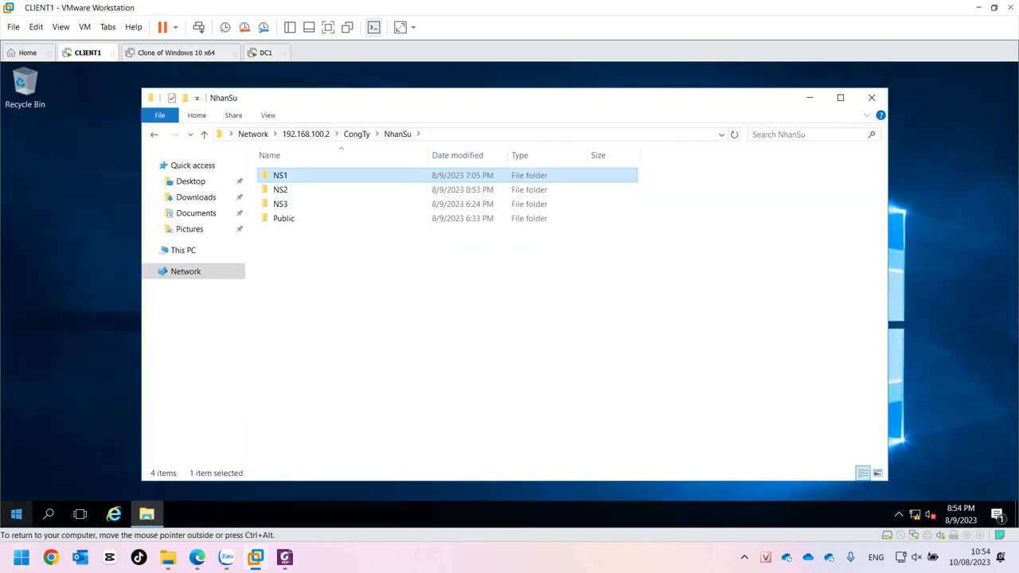
click(16, 514)
click(16, 421)
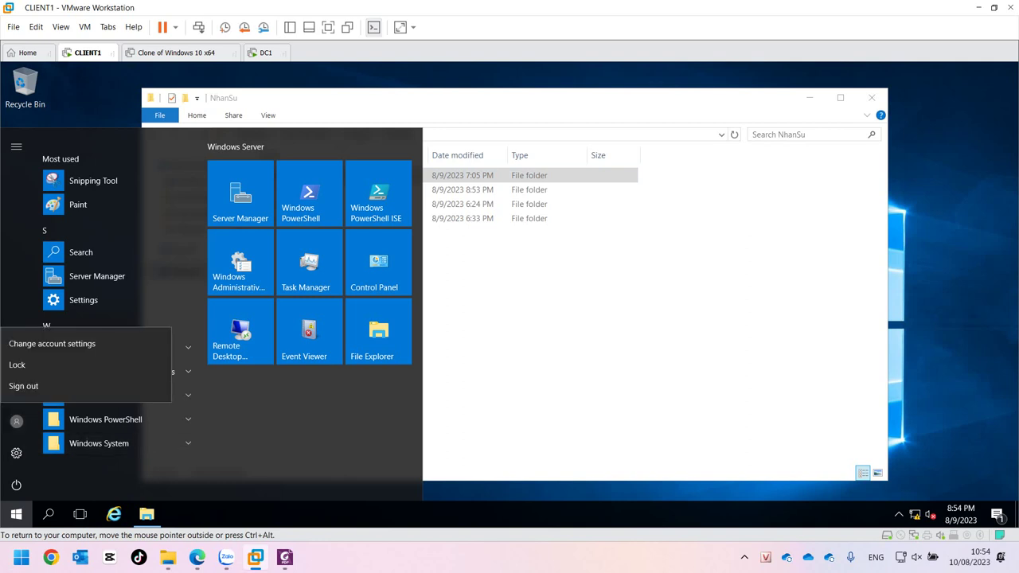
click(32, 387)
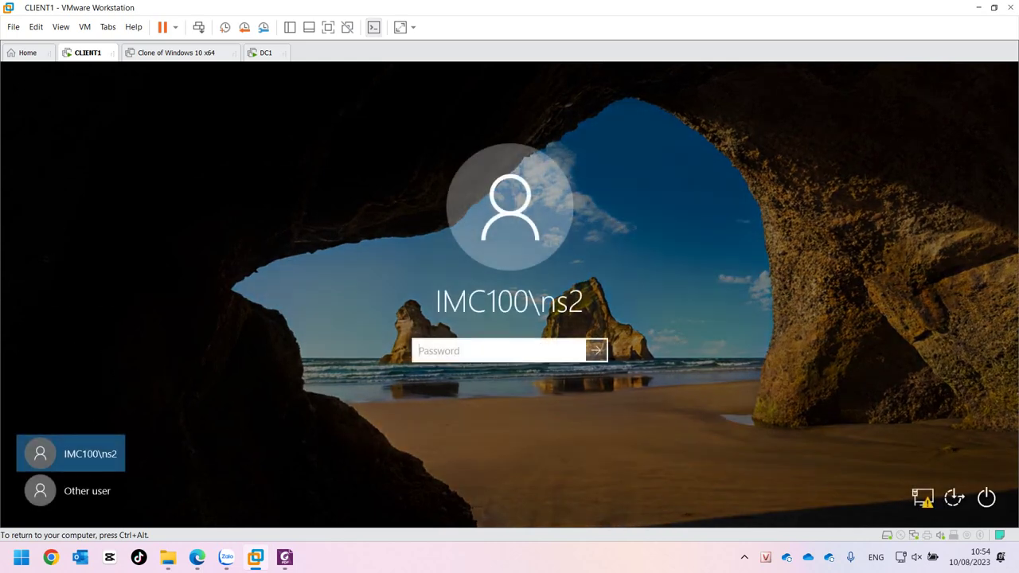
Sign in to CLIENT1 as another user, ns1, entering the account password
click(86, 490)
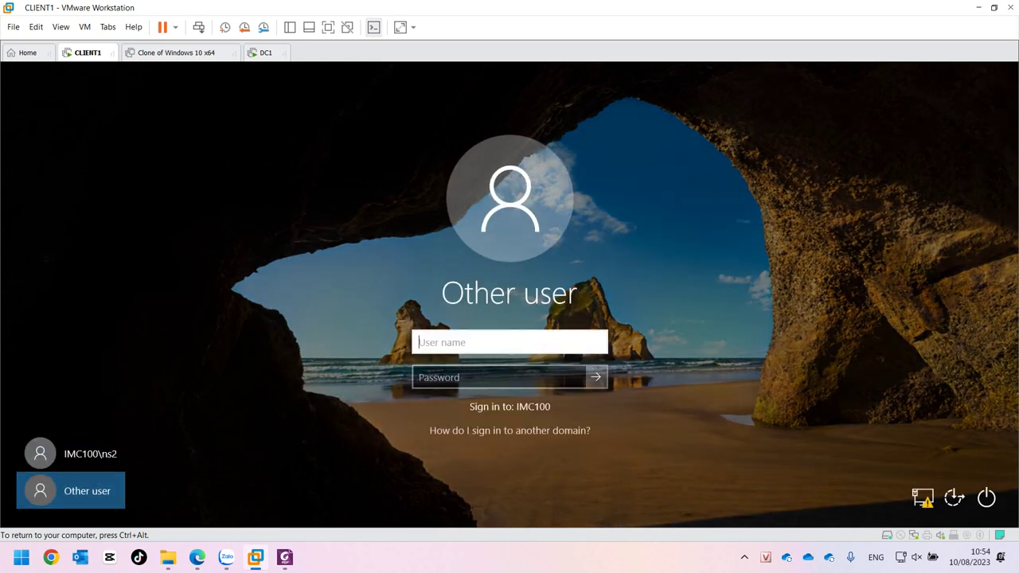
text(ns1)
key(Tab)
text(••)
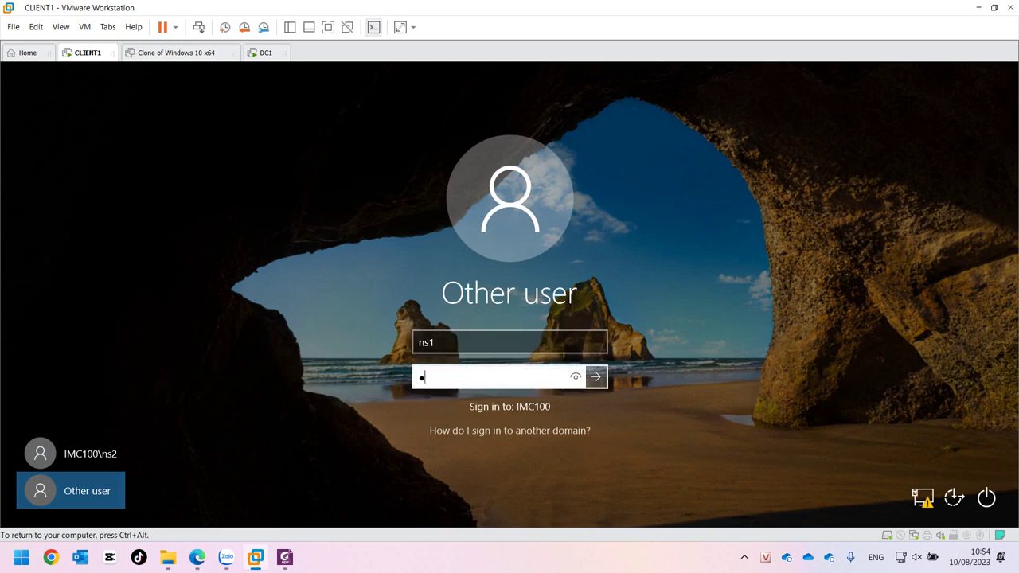
text(••••••)
key(Return)
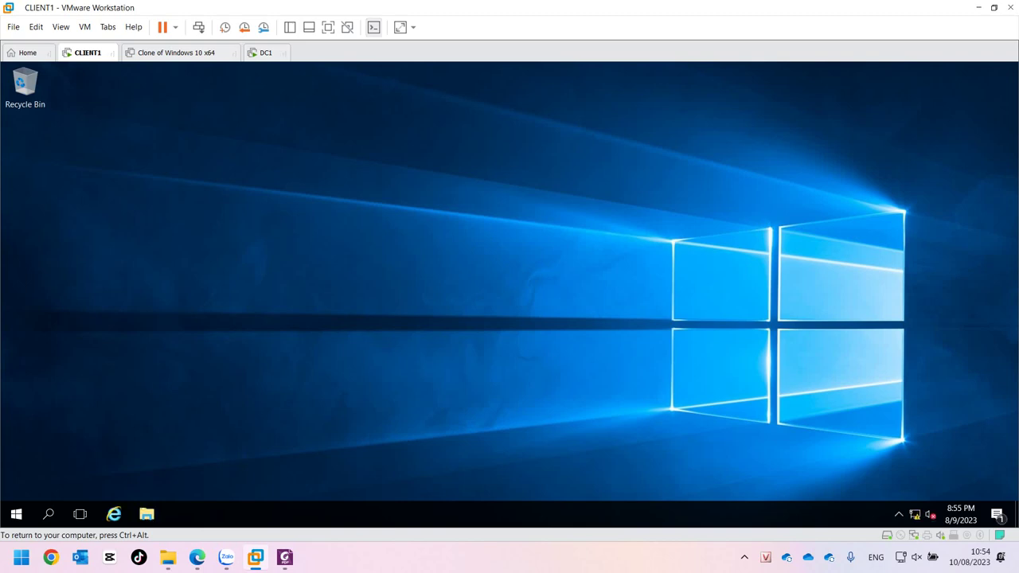
Open File Explorer on CLIENT1 and browse to the server at \\192.168.100.2
click(146, 513)
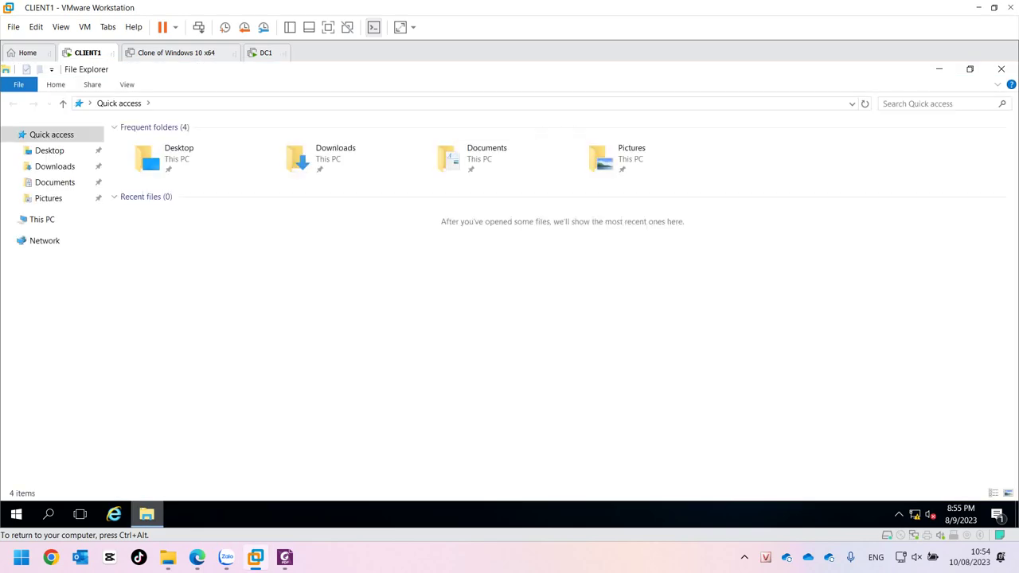
click(466, 103)
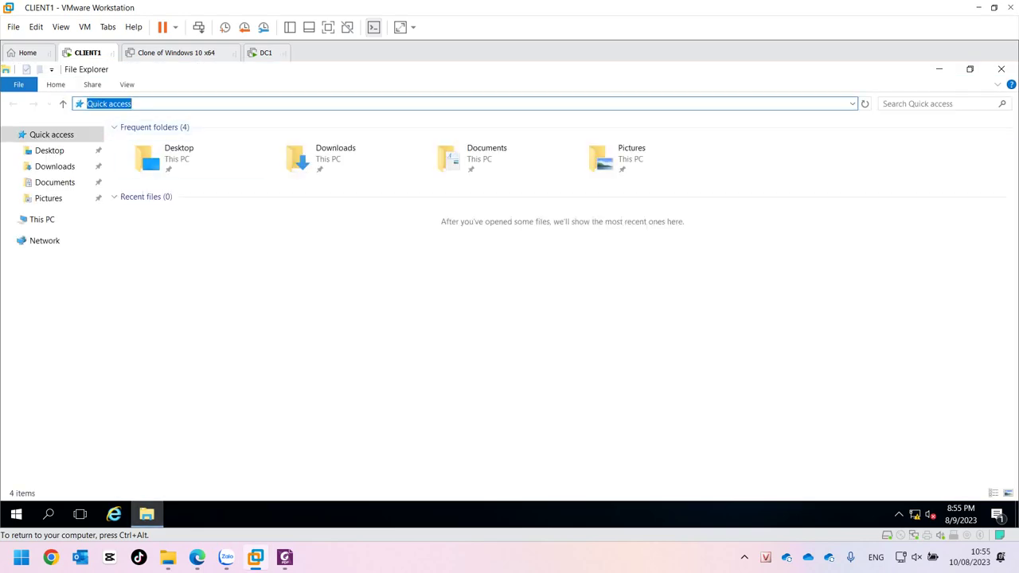
text(\\19)
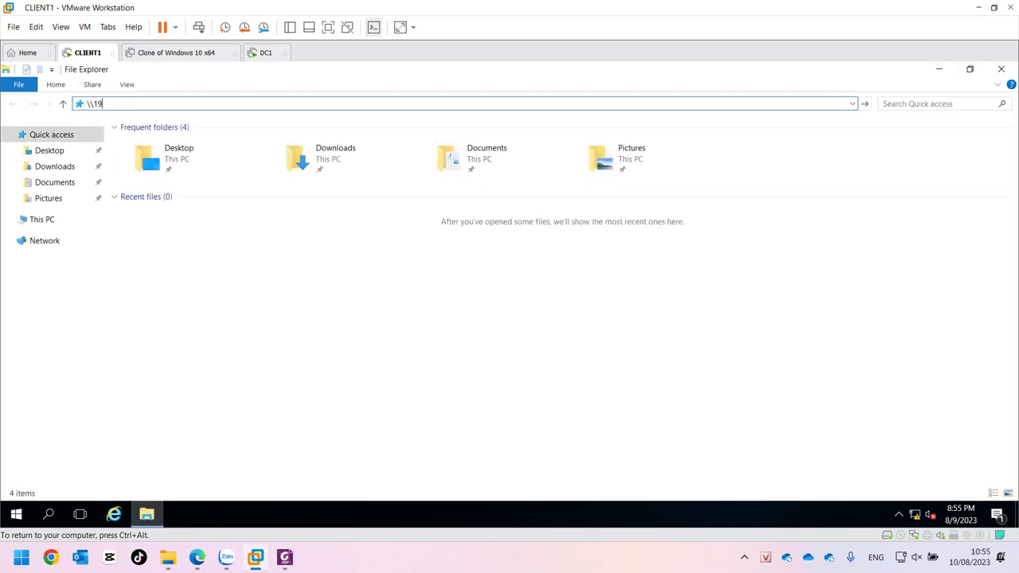
text(2.)
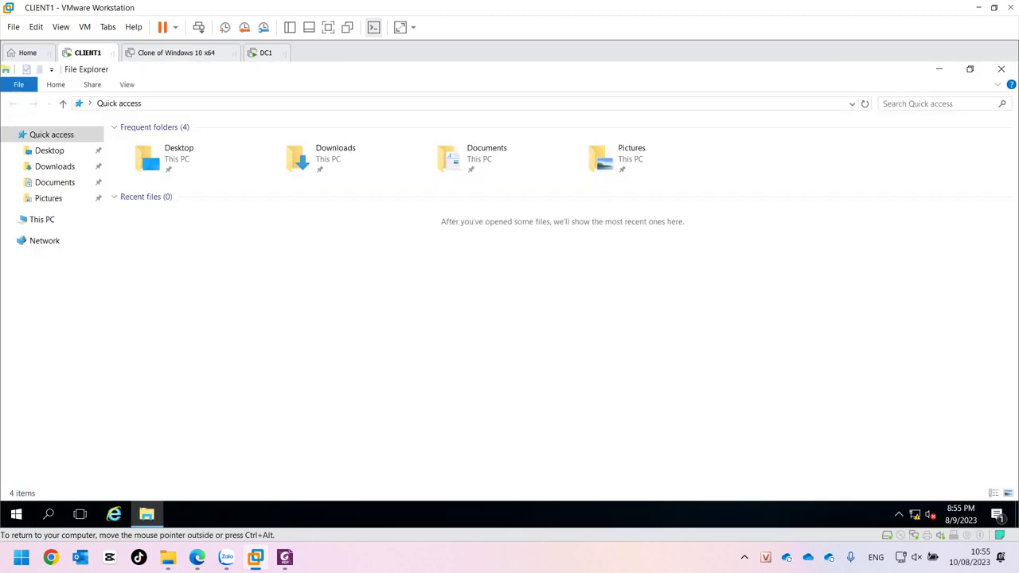
key(shift+Right)
key(shift+Right)
key(alt+d)
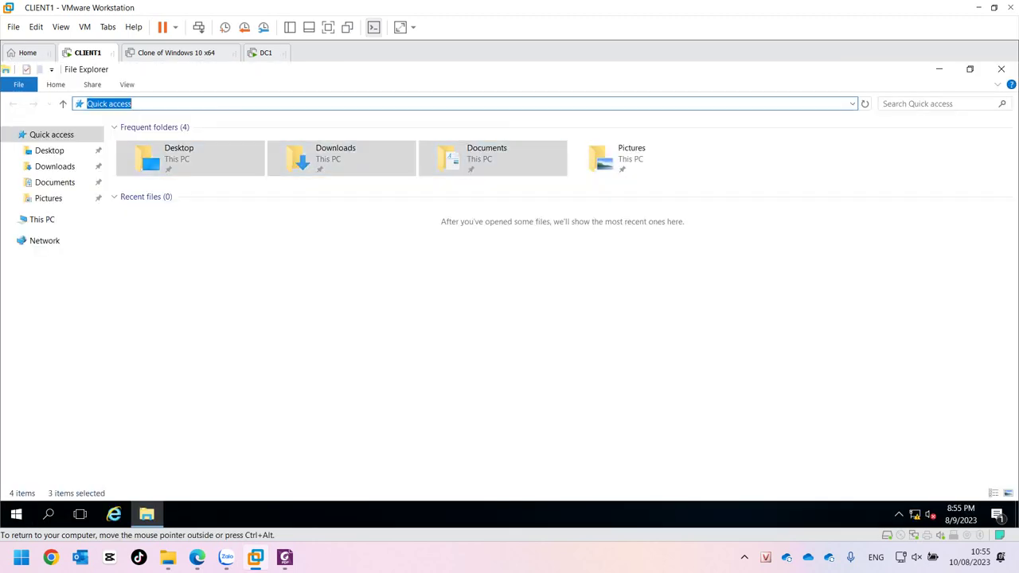
text(\\)
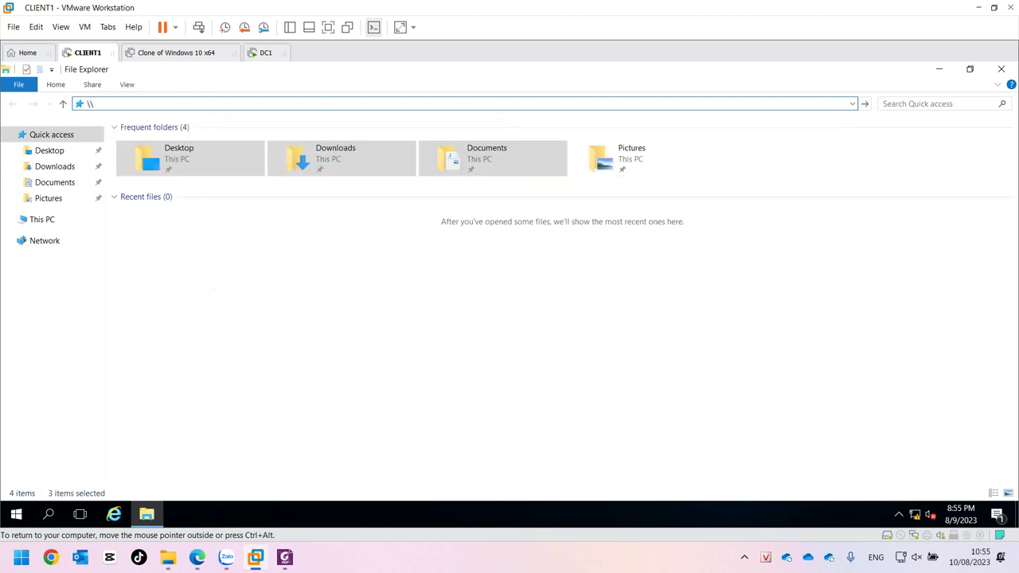
text(192.168.100.2)
key(Return)
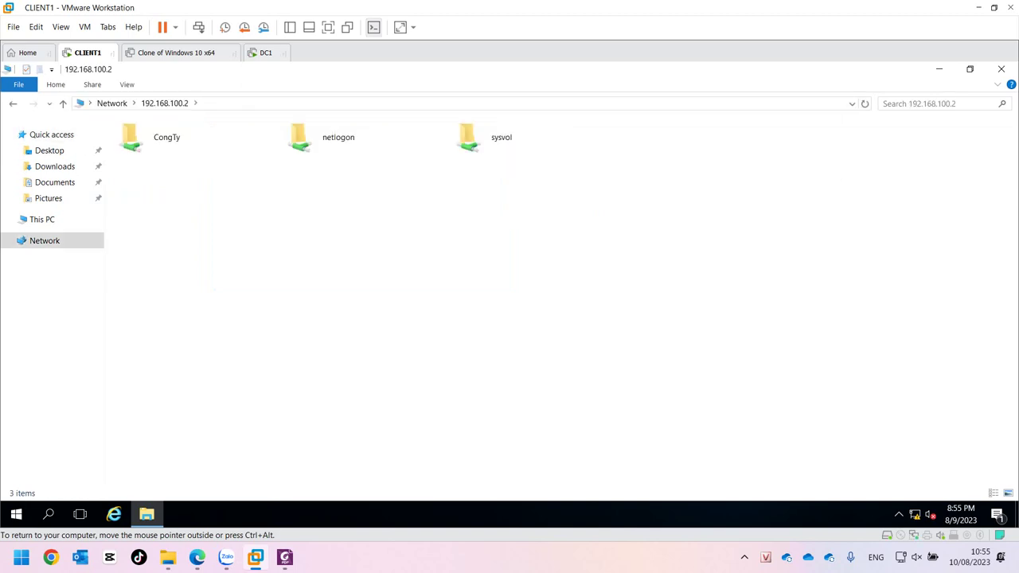
Open CongTy\NhanSu\NS1 on the share and create a subfolder in it with the default name
double_click(151, 137)
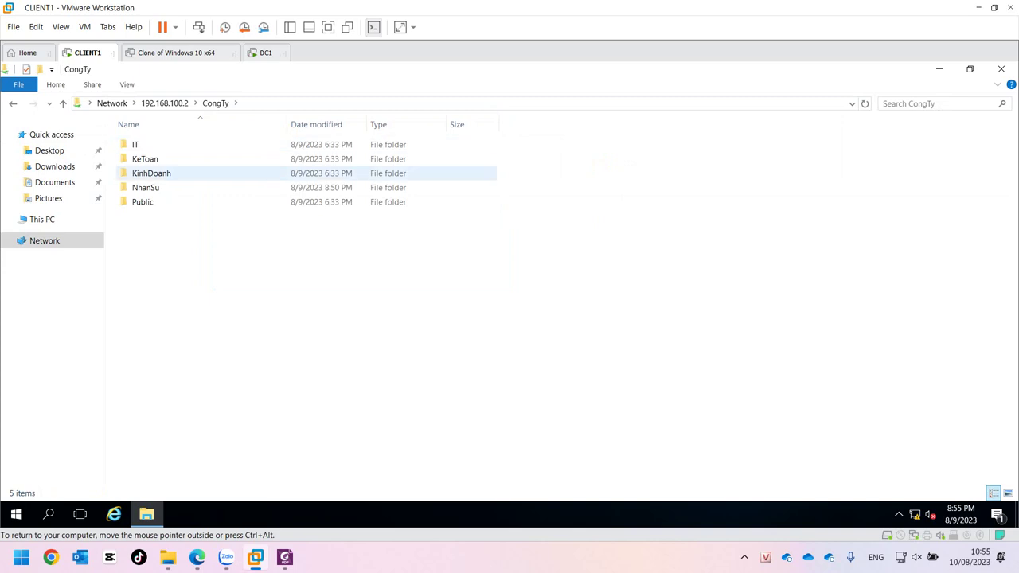
double_click(145, 187)
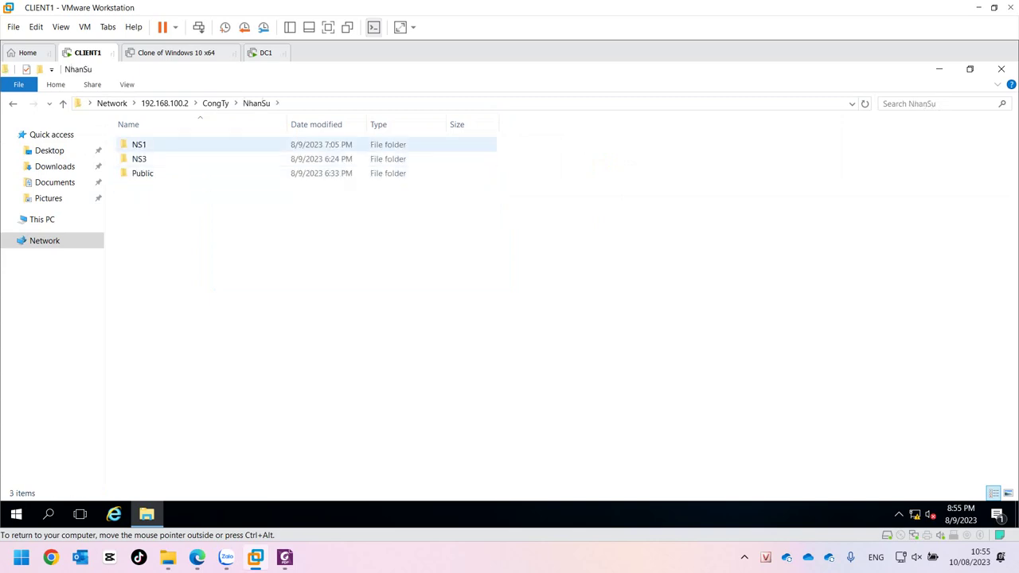
double_click(140, 144)
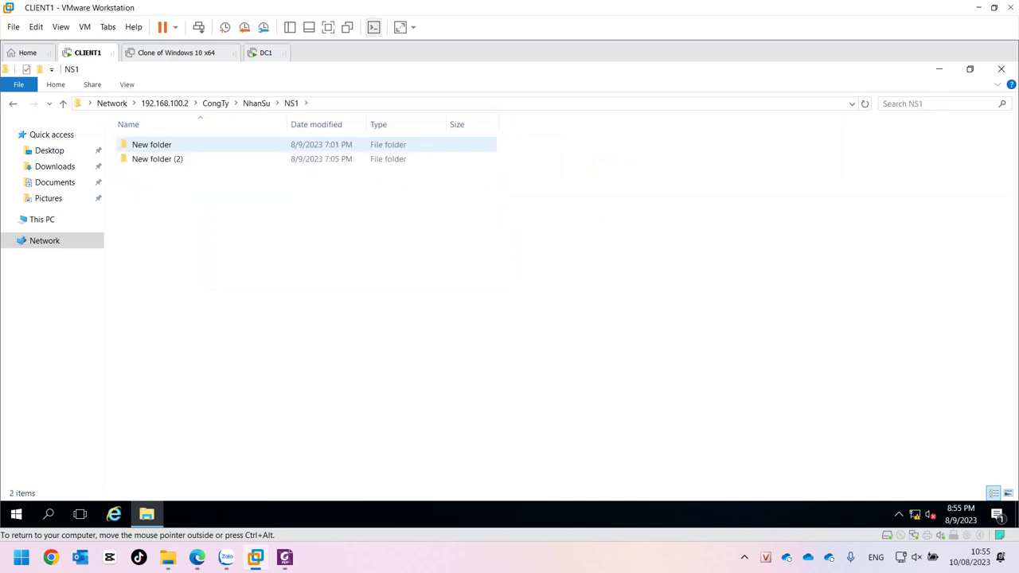
right_click(167, 197)
mouse_move(239, 326)
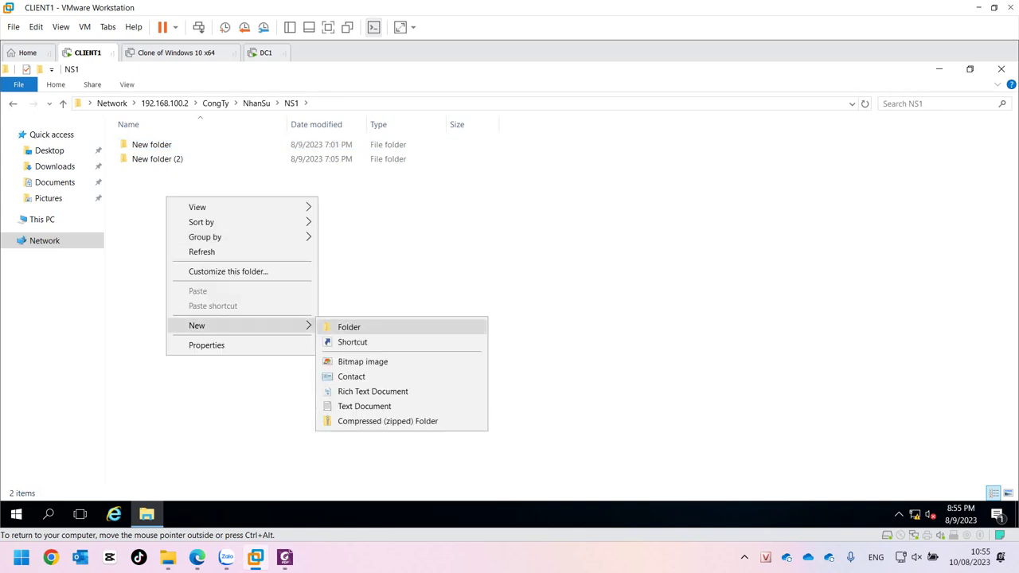
click(349, 326)
click(236, 230)
Permanently delete all three subfolders inside NS1 on the share
drag(237, 230, 146, 141)
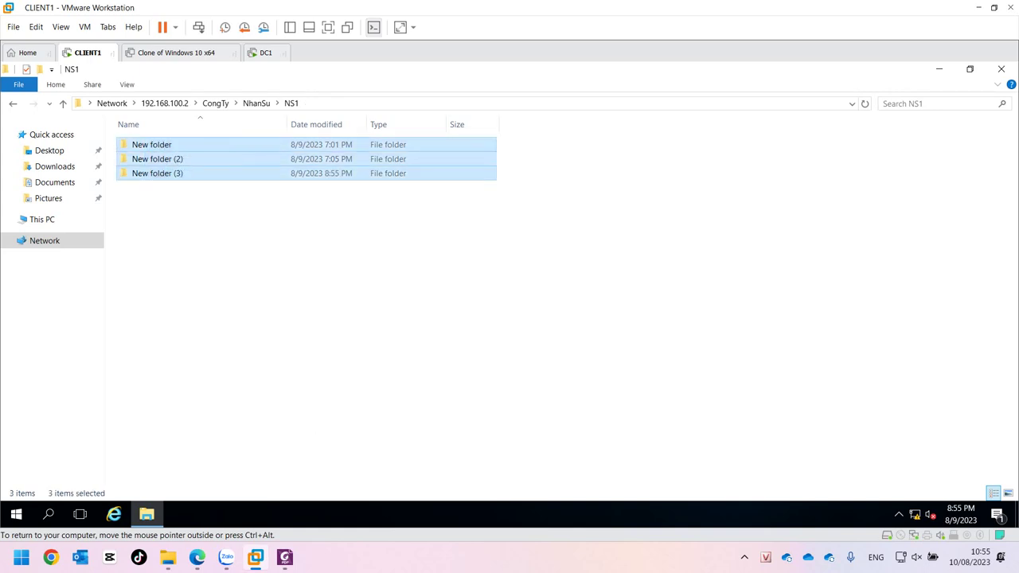
right_click(147, 150)
click(171, 295)
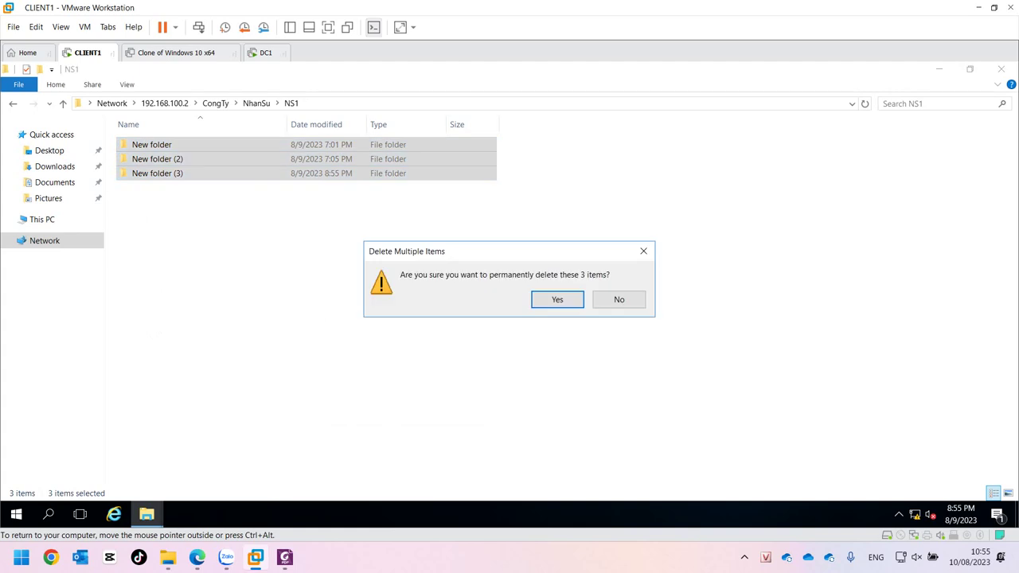
click(557, 299)
Return to NhanSu on the share and try to permanently delete the NS1 folder
click(257, 103)
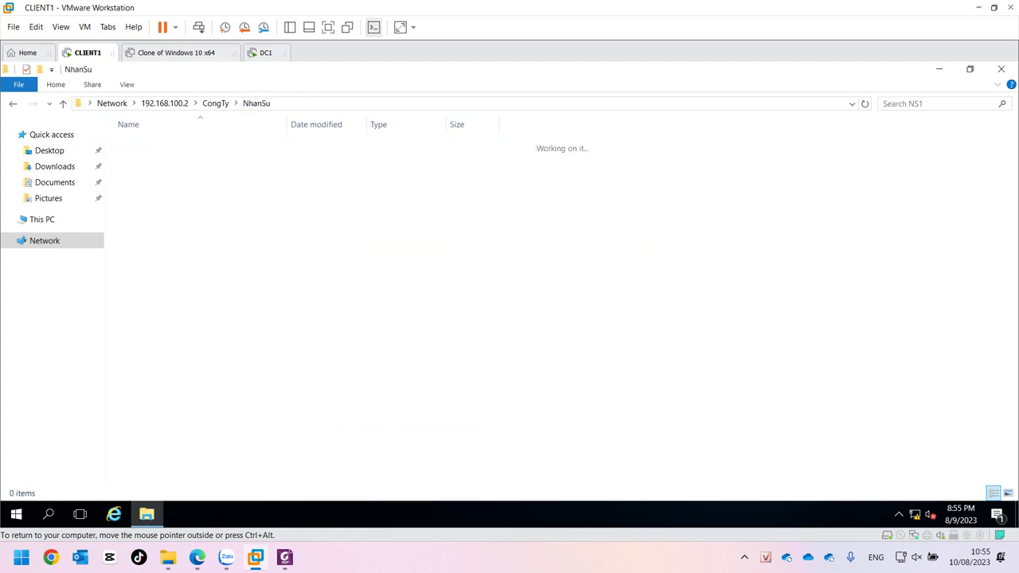
right_click(132, 143)
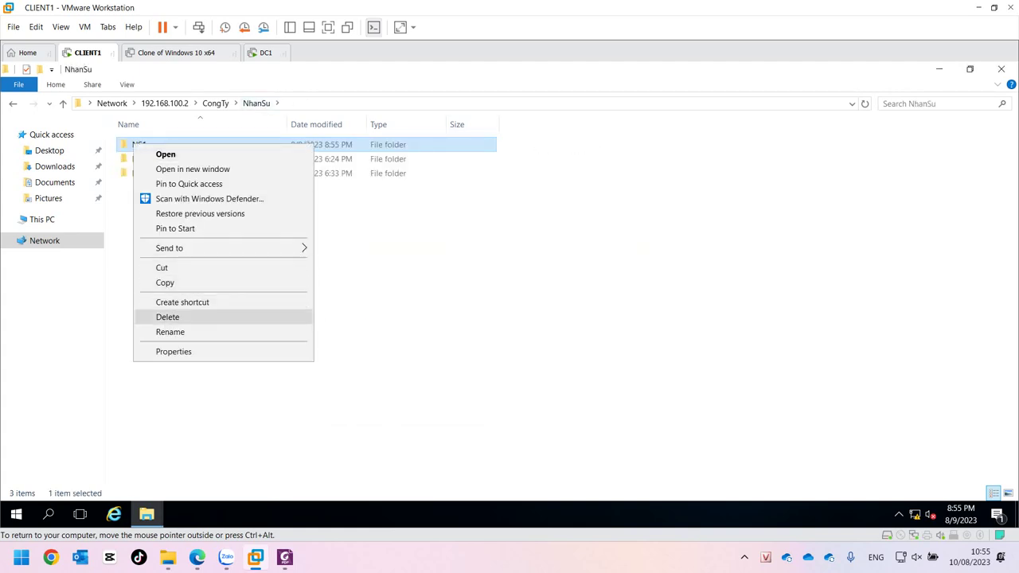
click(168, 317)
click(557, 335)
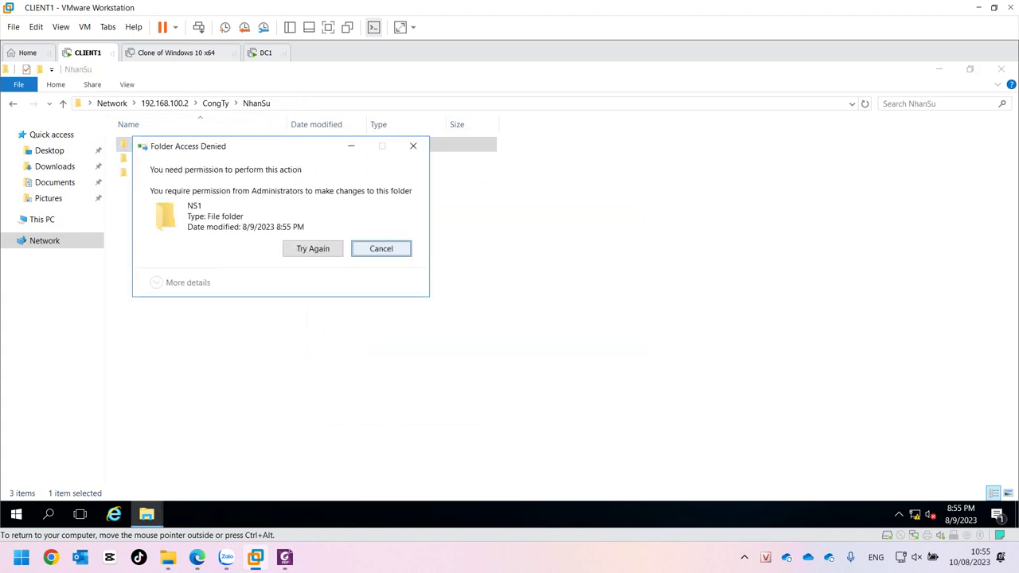
click(380, 249)
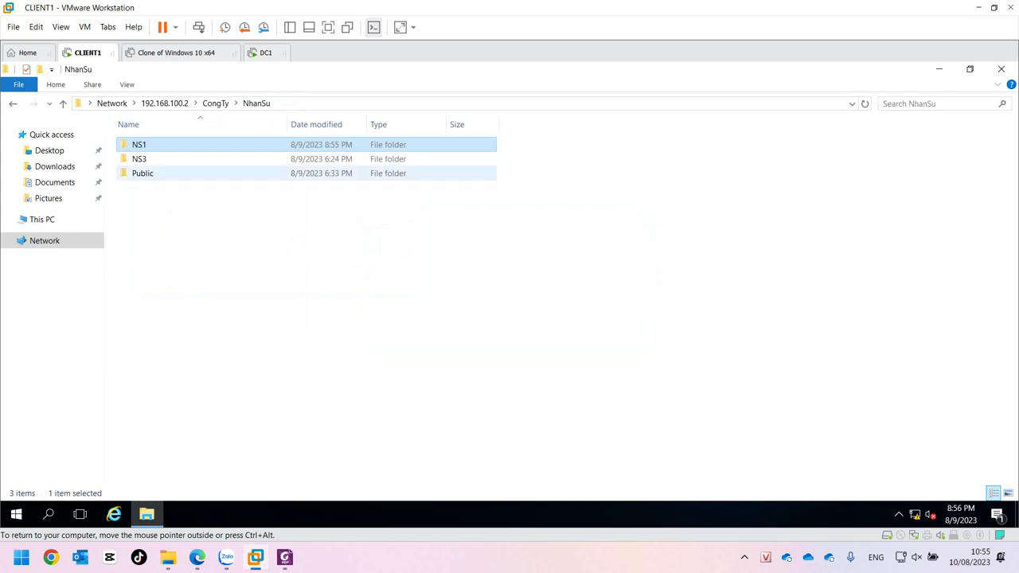
Switch to the DC1 machine and close Computer Management, Group Policy Management, File Explorer, and Active Directory Users and Computers
click(266, 52)
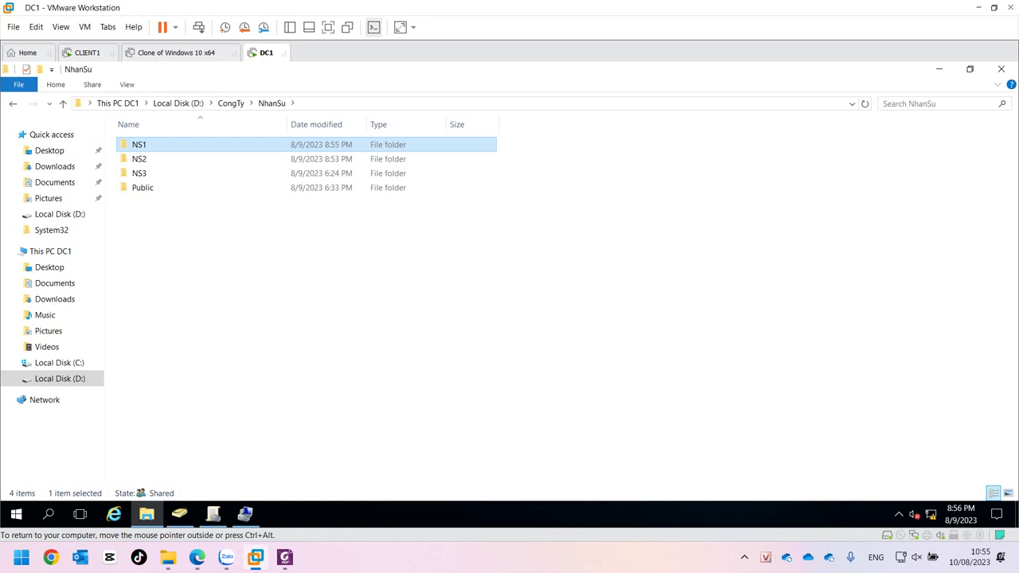
click(245, 513)
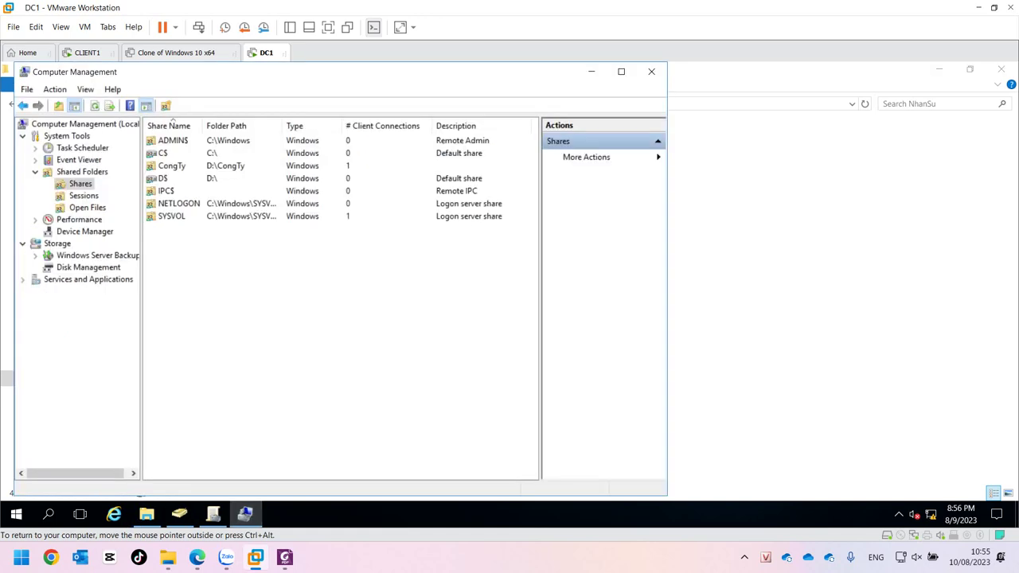
key(alt+F4)
click(213, 514)
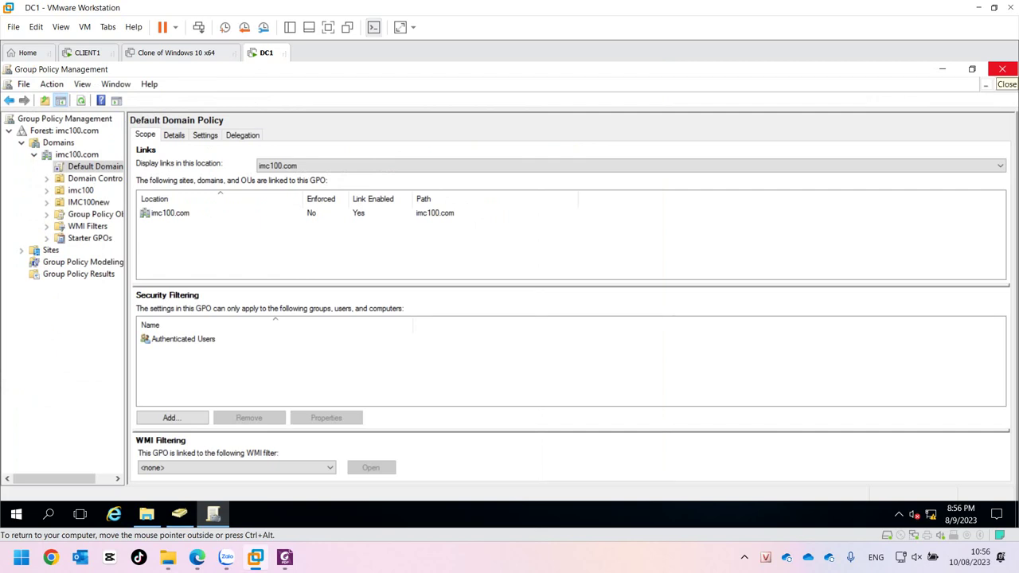
click(1001, 69)
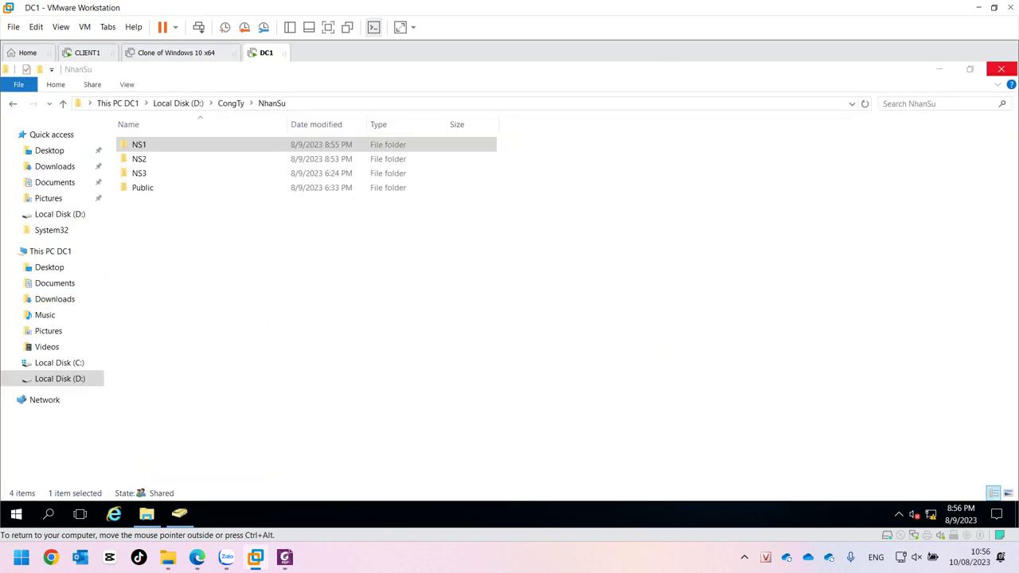
click(1001, 69)
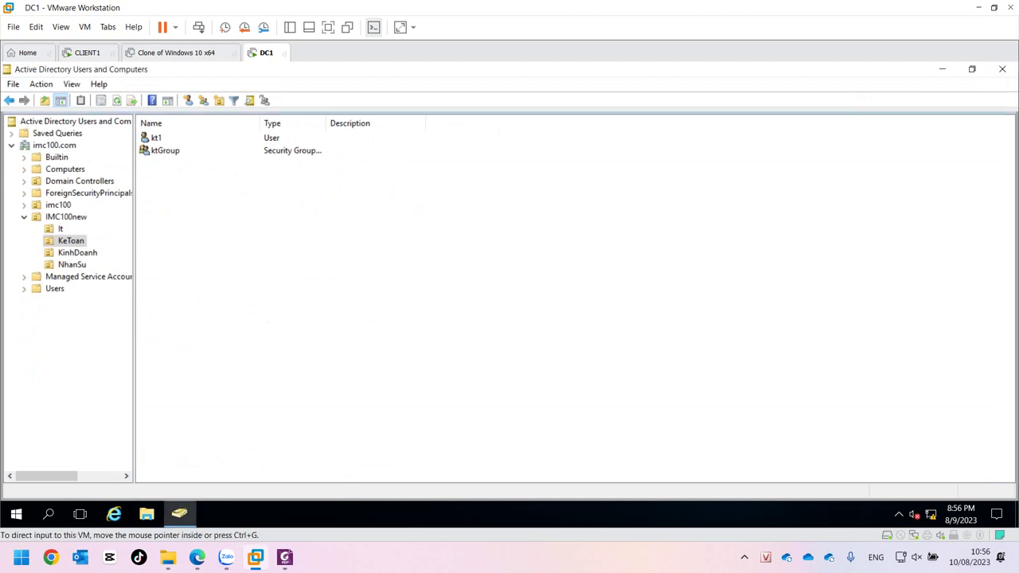
click(1001, 69)
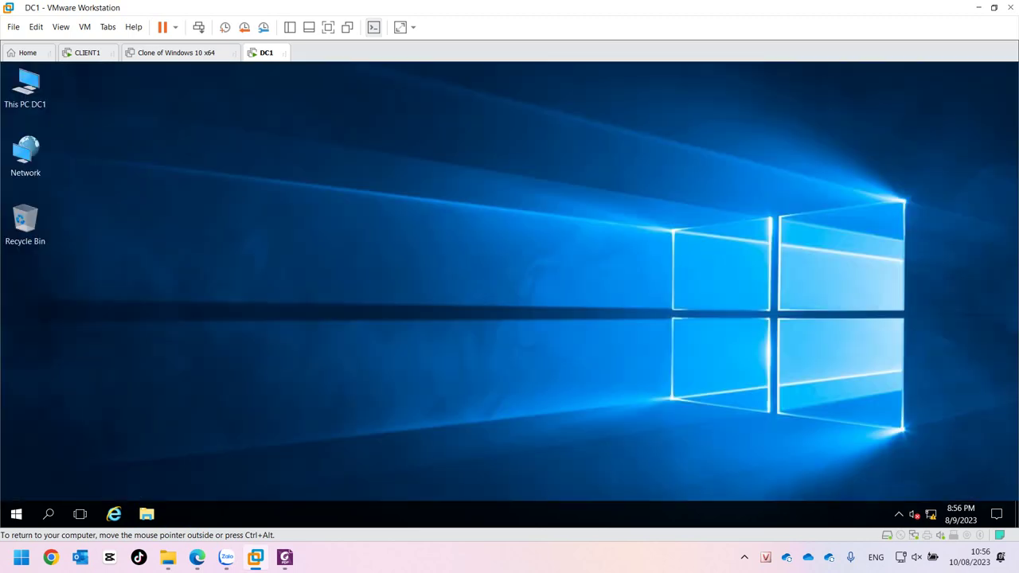
Open Group Policy Management from the Windows Administrative Tools on DC1
click(16, 514)
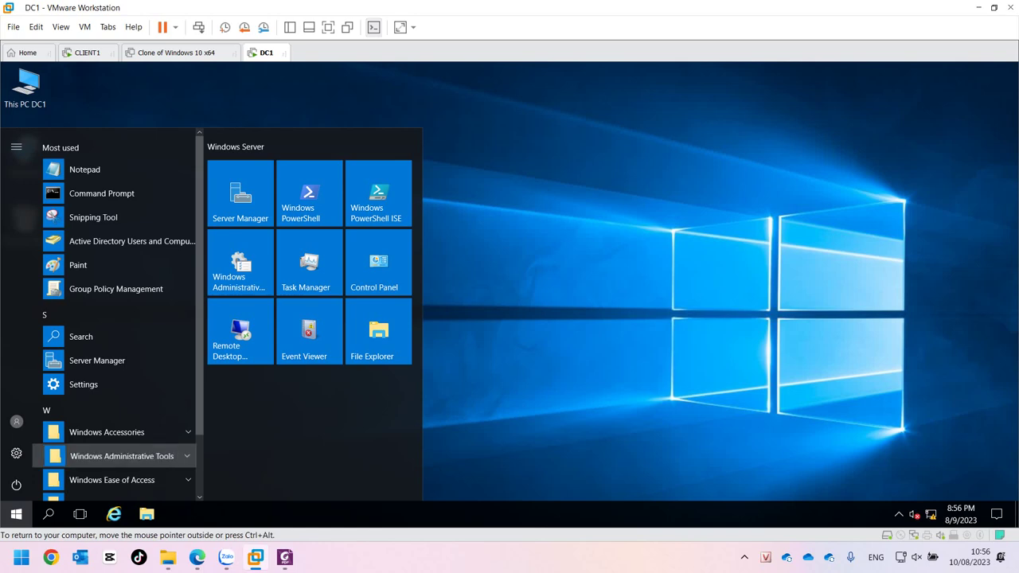
click(120, 455)
scroll(119, 309, down, 5)
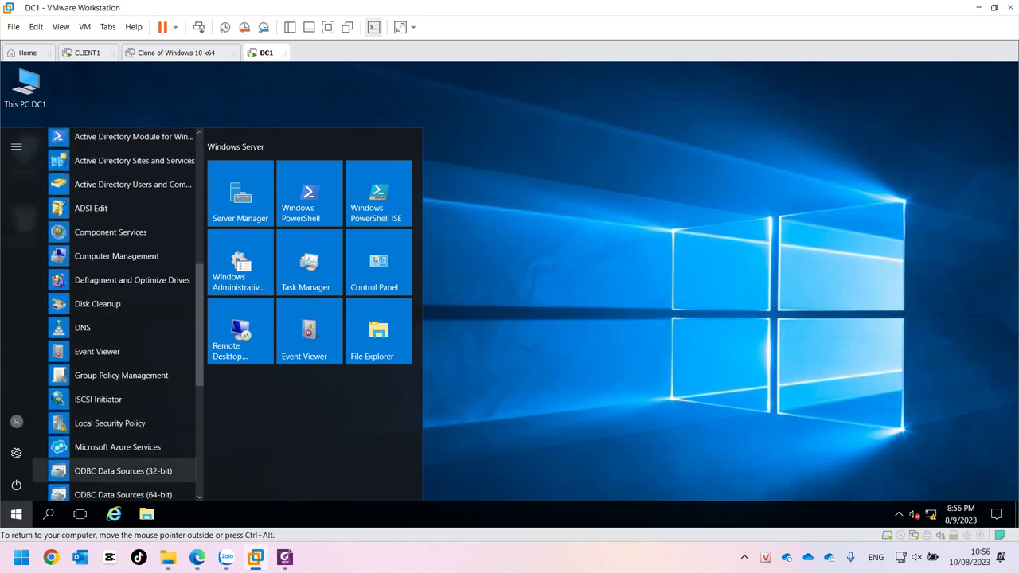
scroll(120, 462, down, 2)
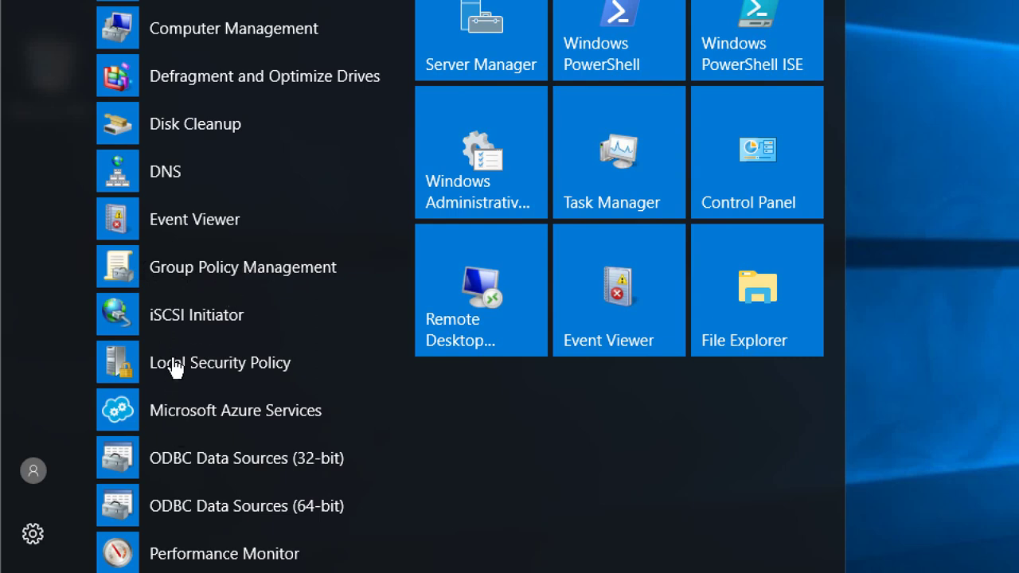
click(167, 271)
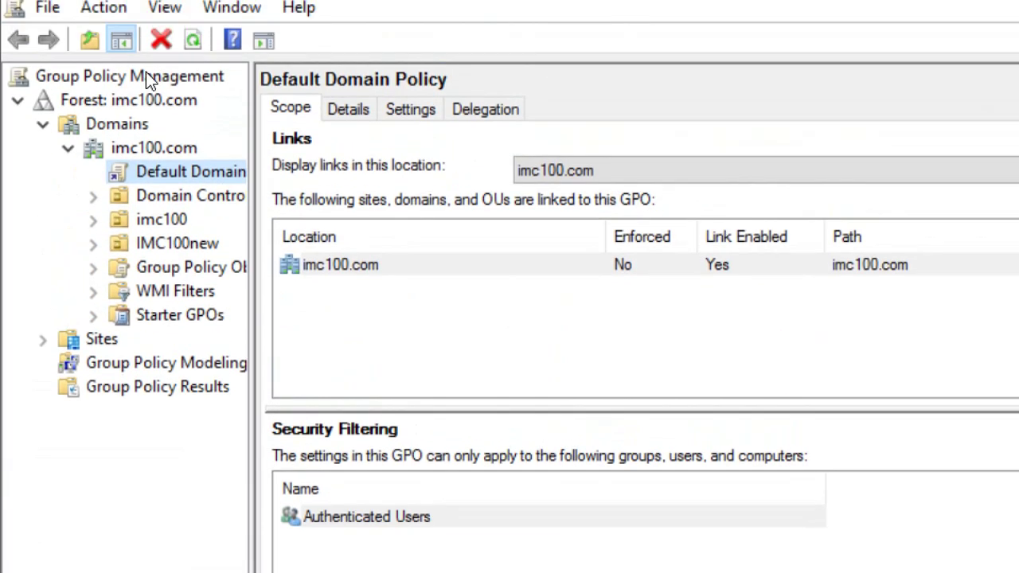
Open the Default Domain Policy of the imc100.com domain for editing
click(131, 152)
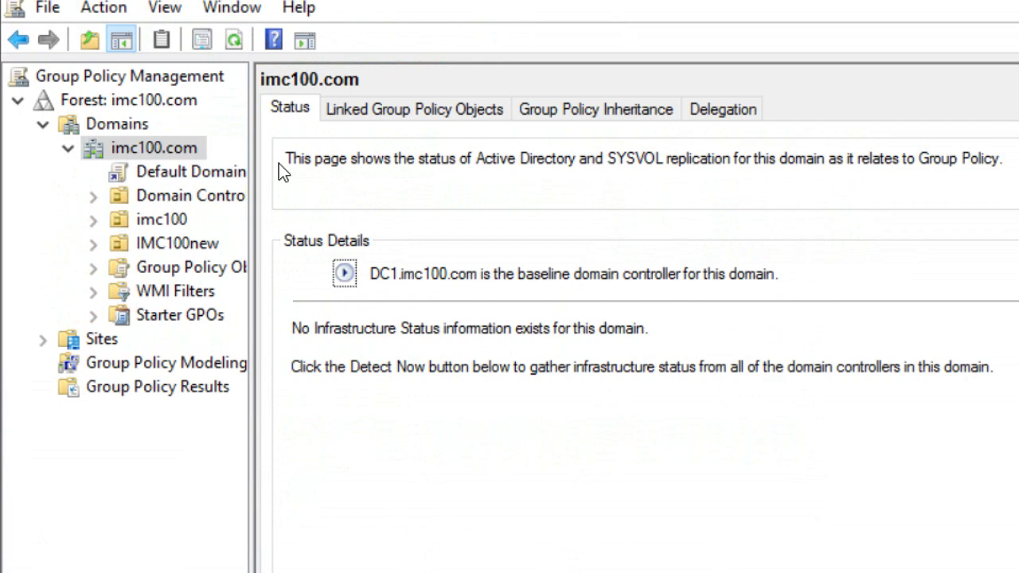
click(223, 177)
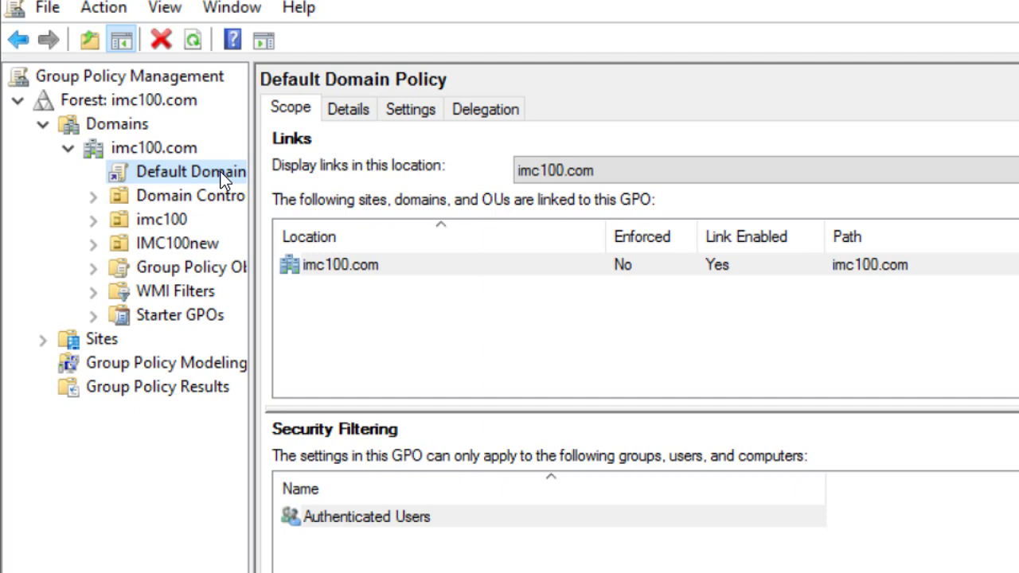
right_click(206, 175)
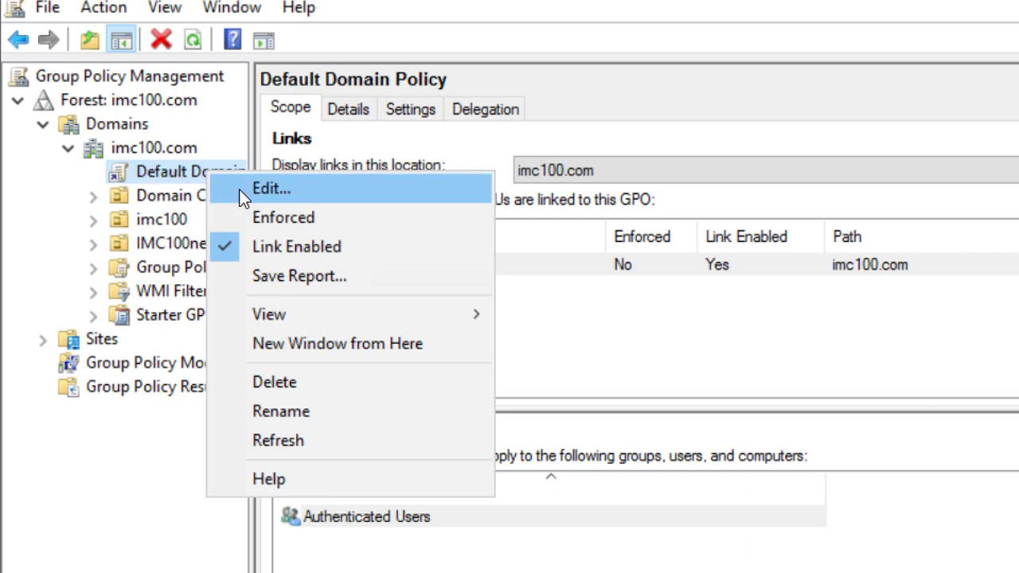
click(152, 164)
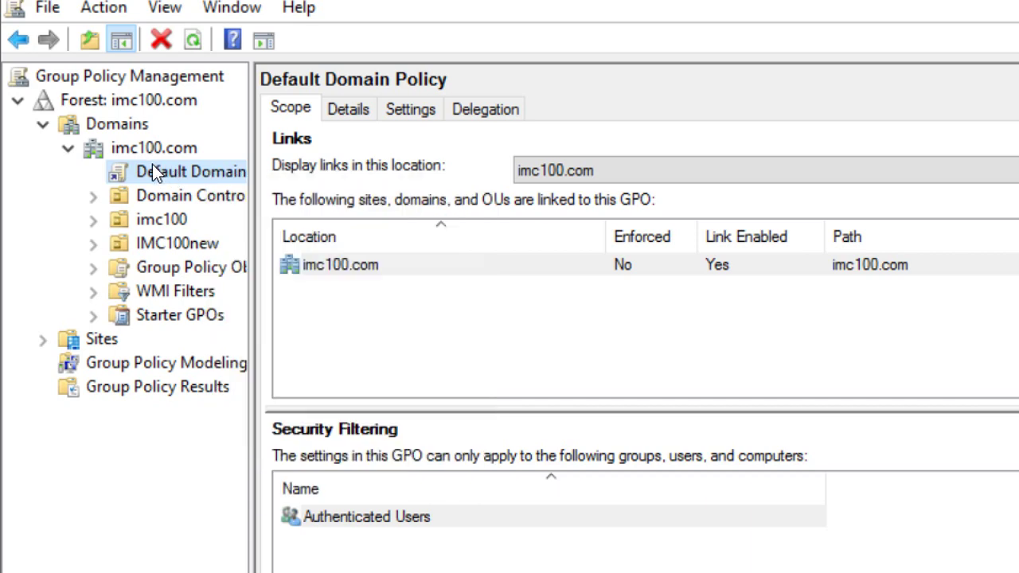
click(152, 164)
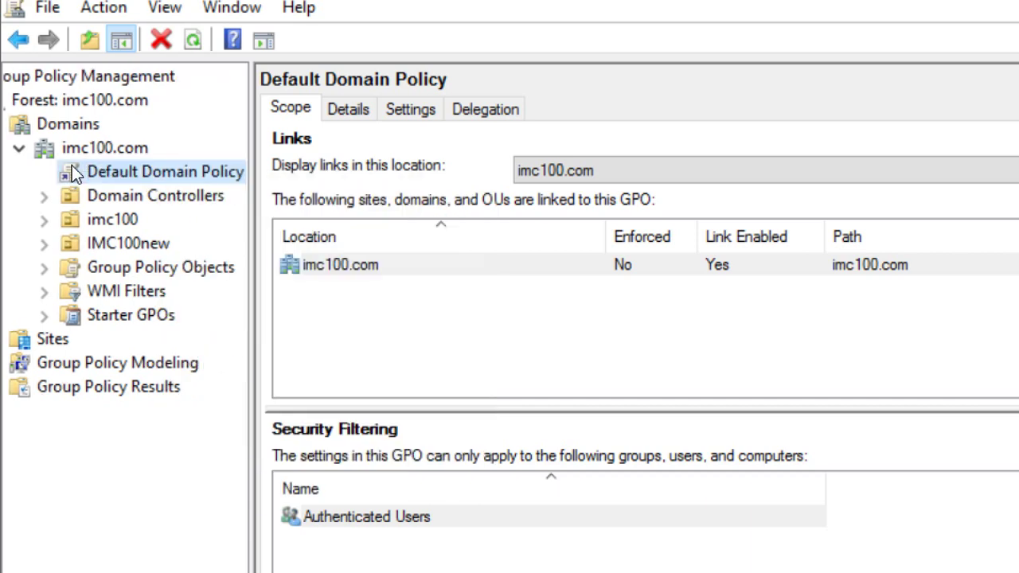
right_click(71, 165)
click(111, 183)
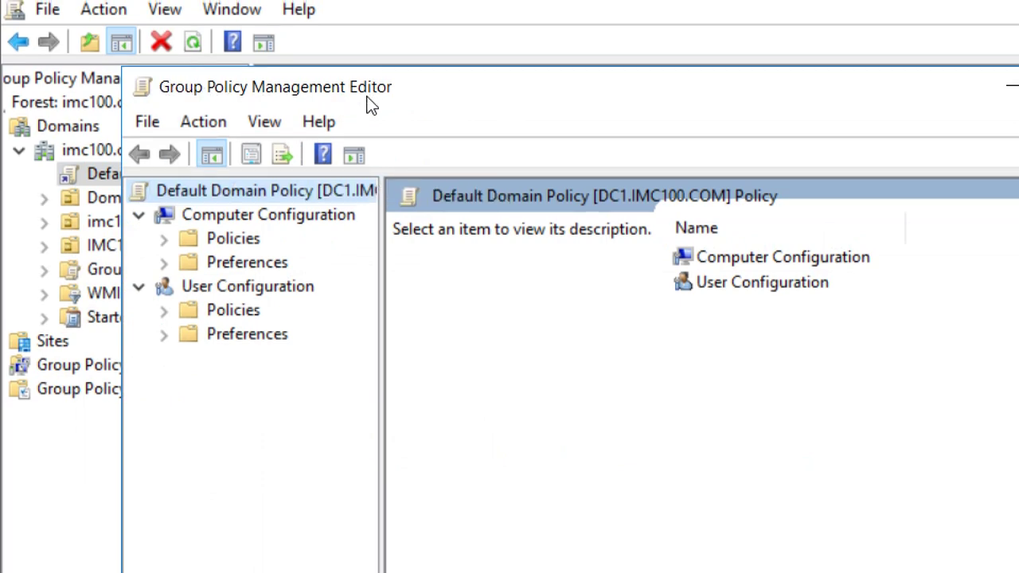
Look through Computer Configuration and User Configuration, and view Software installation under the computer's Policies\Software Settings
click(258, 213)
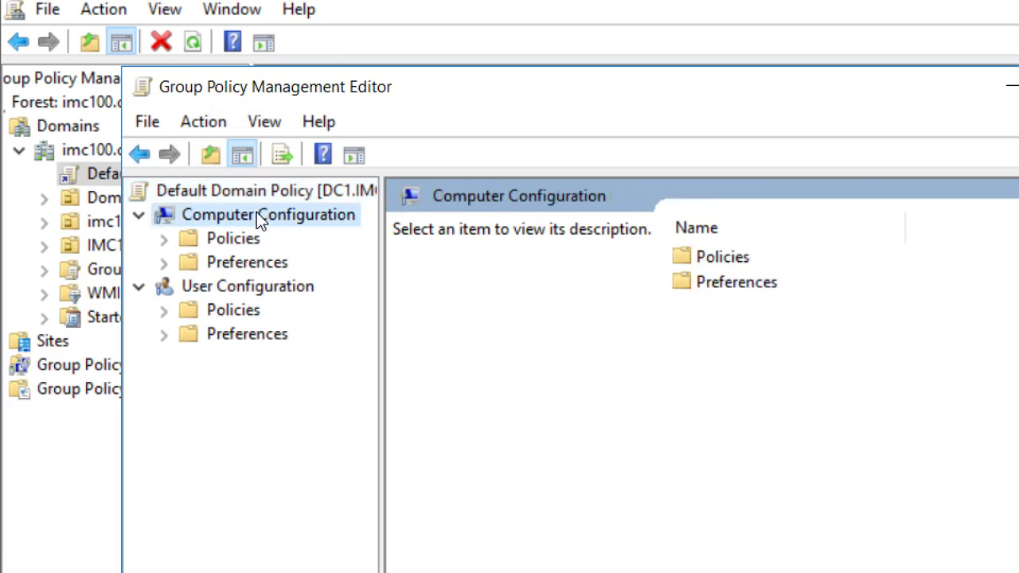
click(247, 295)
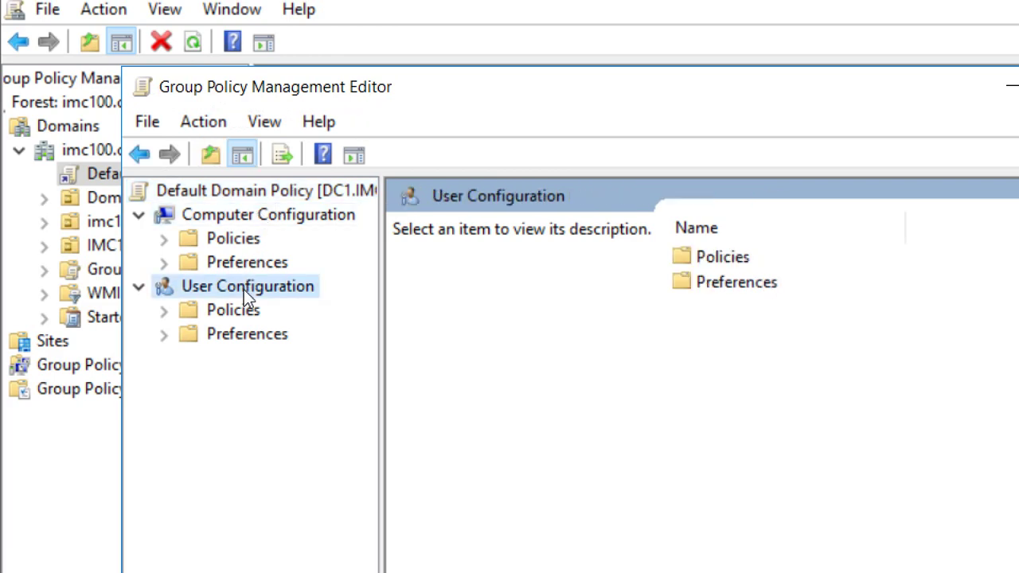
click(240, 216)
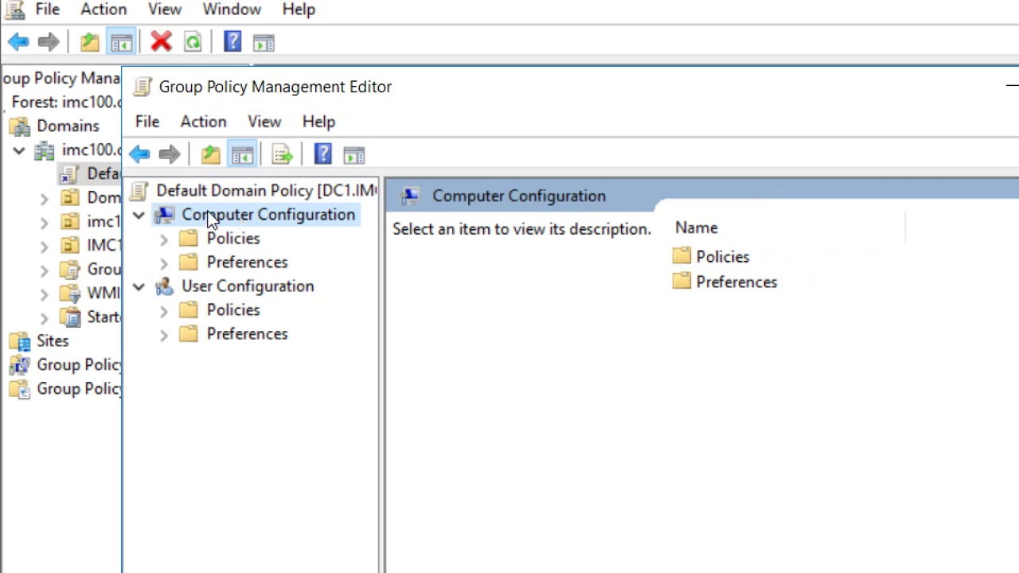
click(226, 246)
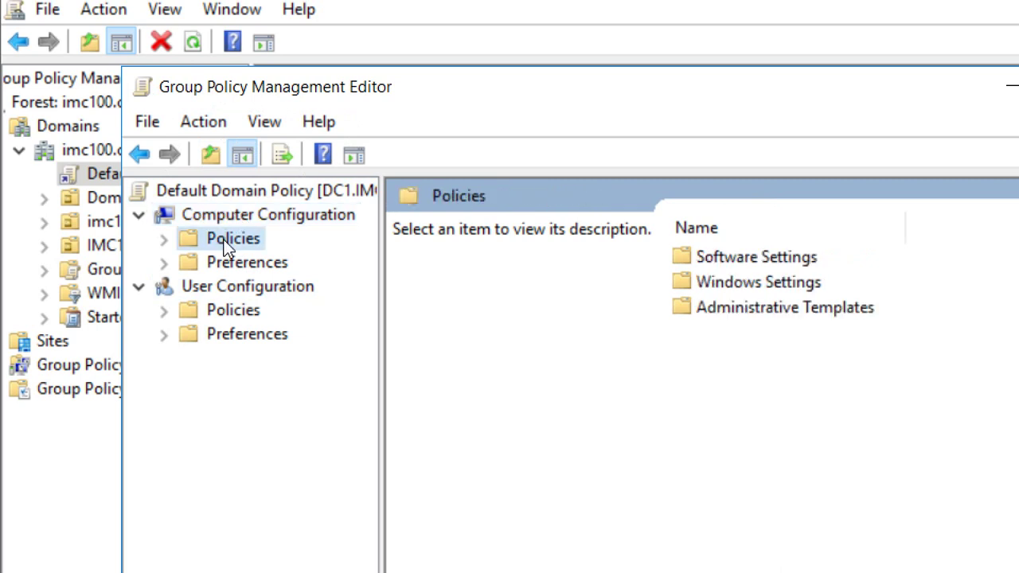
double_click(226, 241)
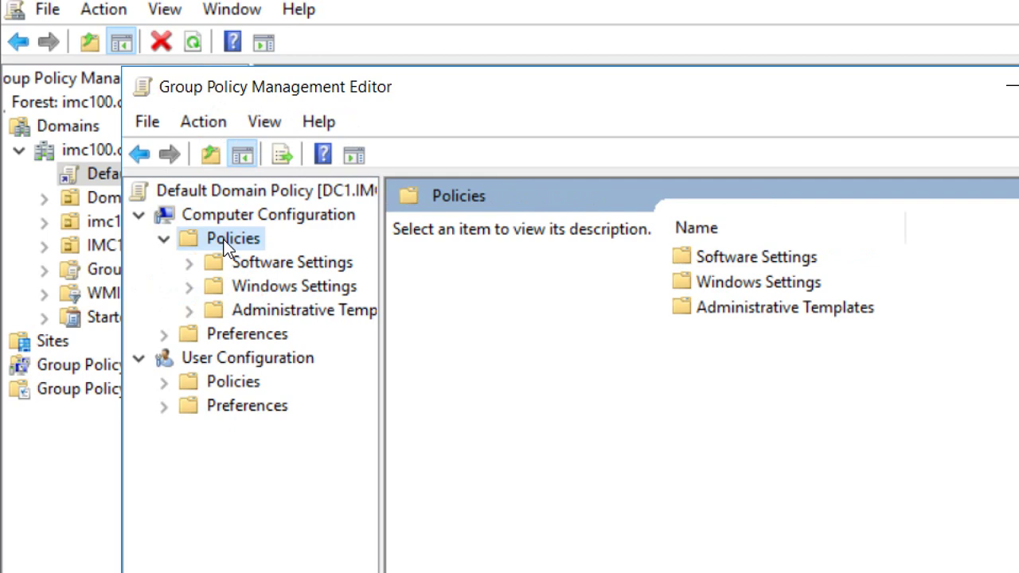
click(248, 264)
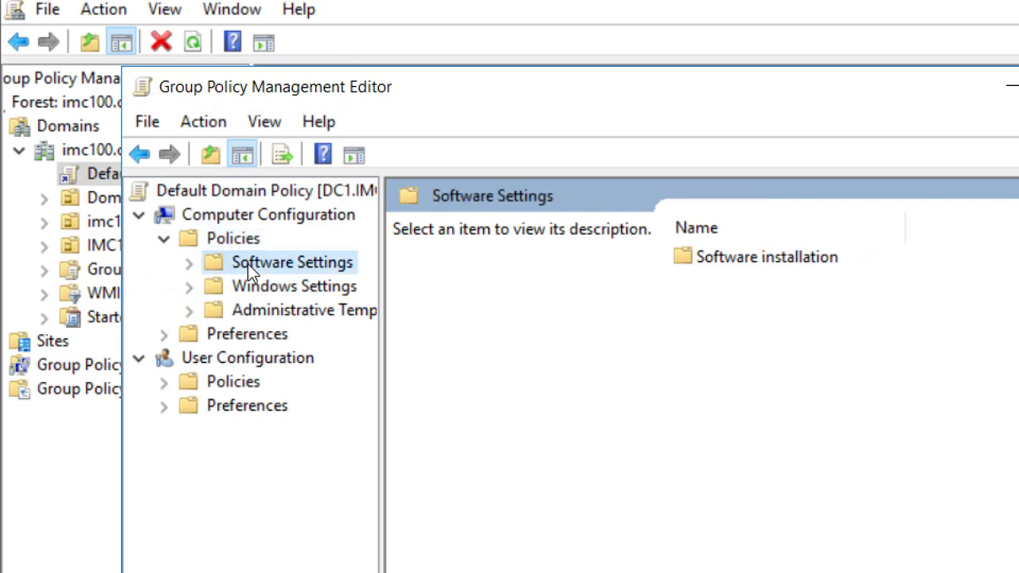
double_click(247, 263)
click(285, 288)
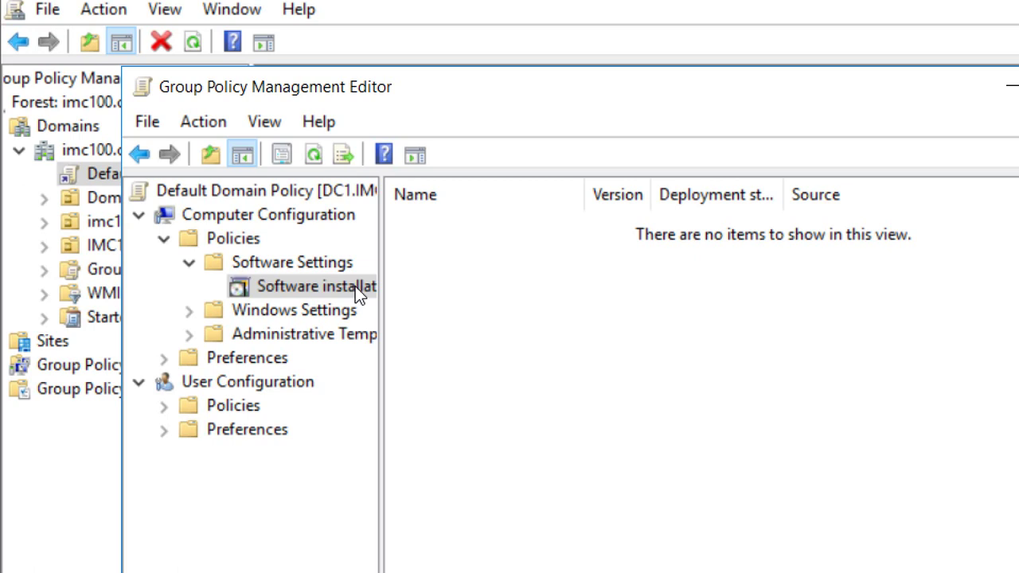
Open Password Policy in Windows Settings\Security Settings\Account Policies under the computer policies
click(306, 310)
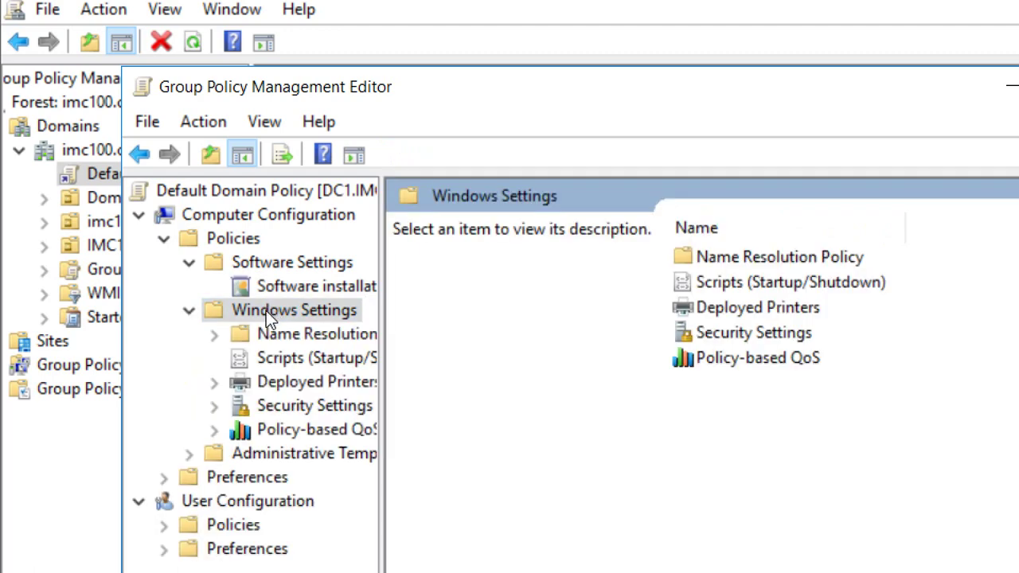
click(269, 406)
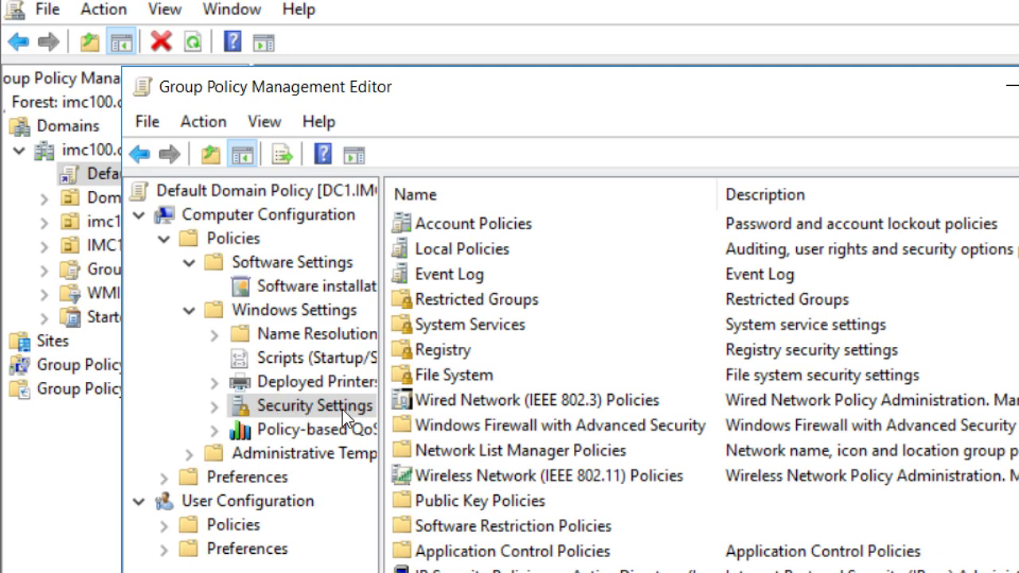
click(454, 224)
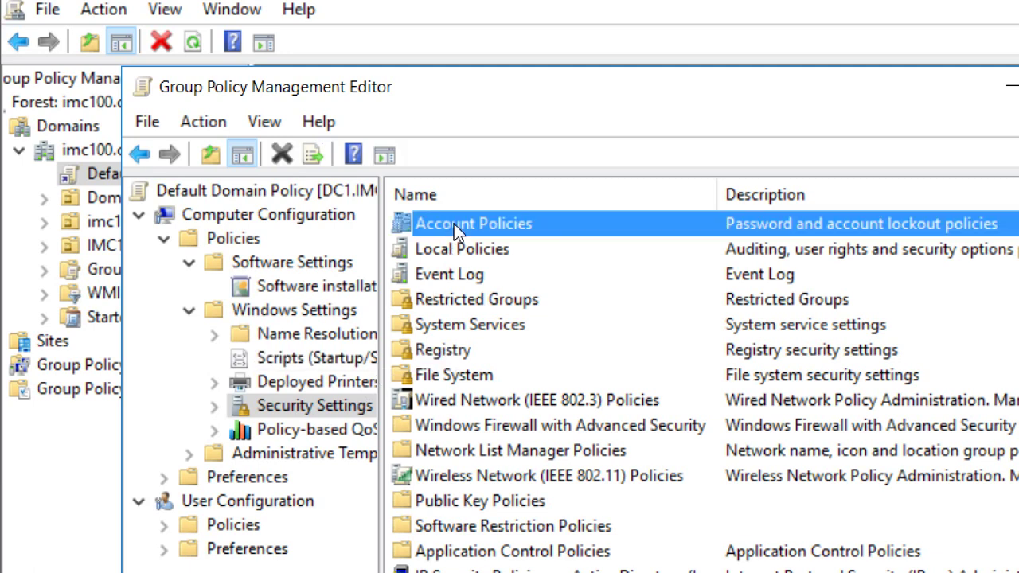
double_click(528, 225)
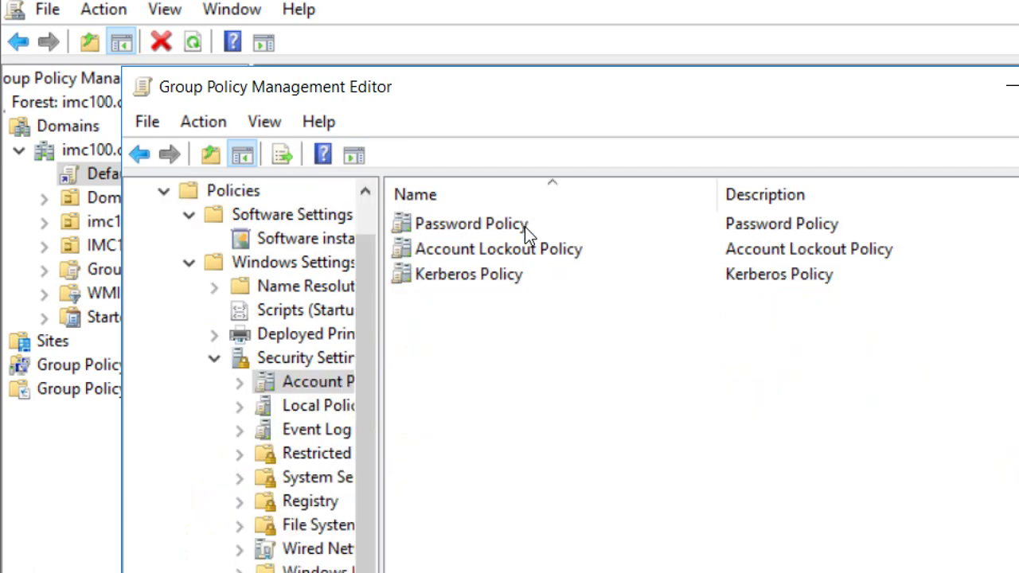
click(418, 234)
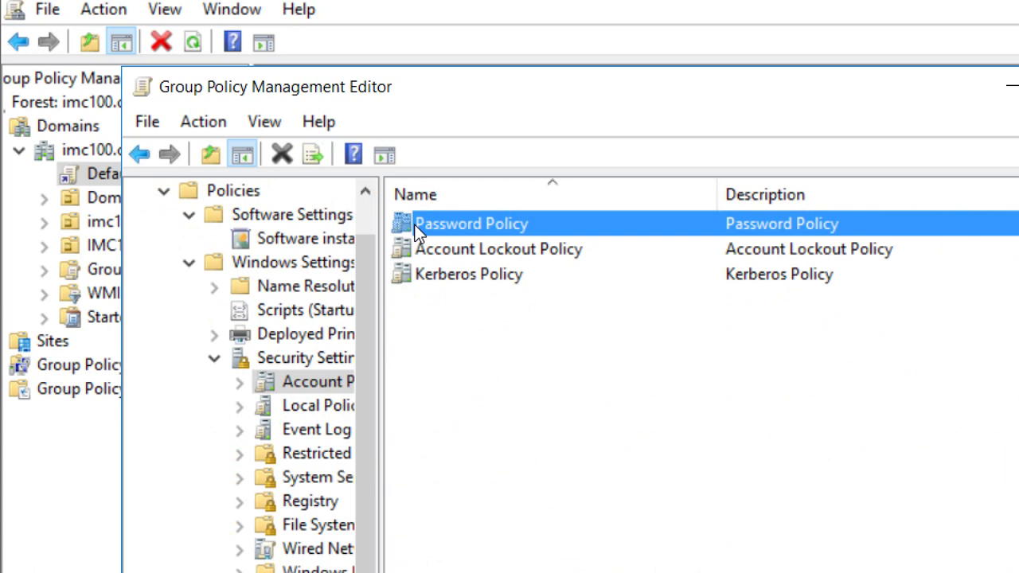
double_click(418, 227)
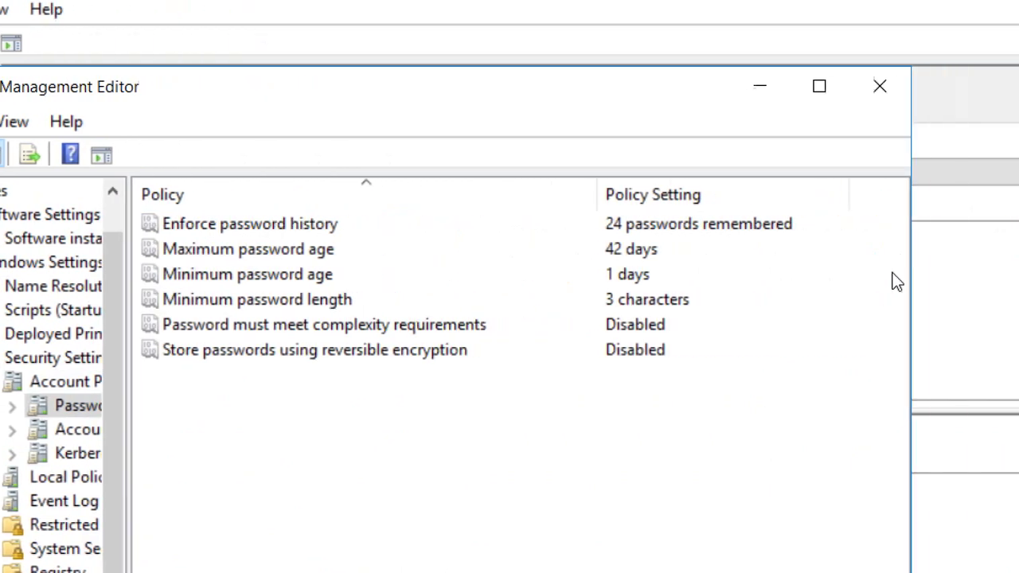
Try raising the minimum password length to 7 characters, set it back to 3 and close its properties without applying
double_click(637, 301)
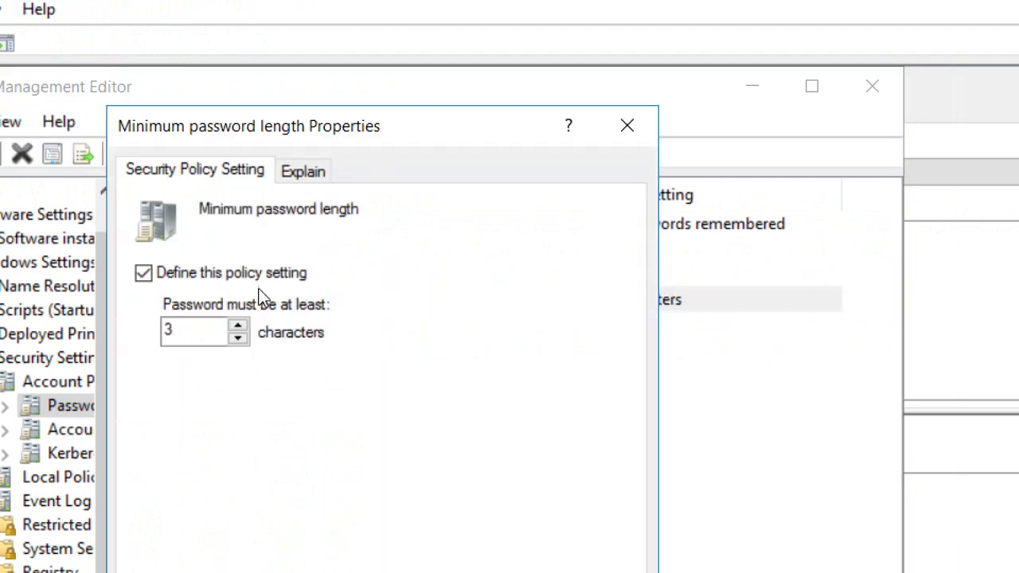
click(238, 325)
click(238, 325)
click(238, 325)
click(238, 326)
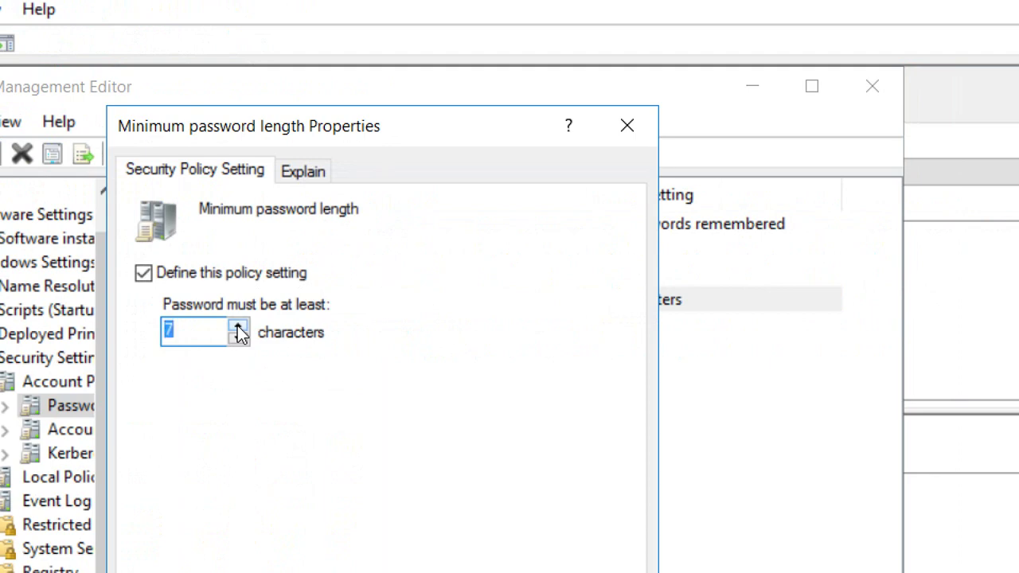
click(235, 341)
click(235, 341)
click(234, 341)
click(235, 341)
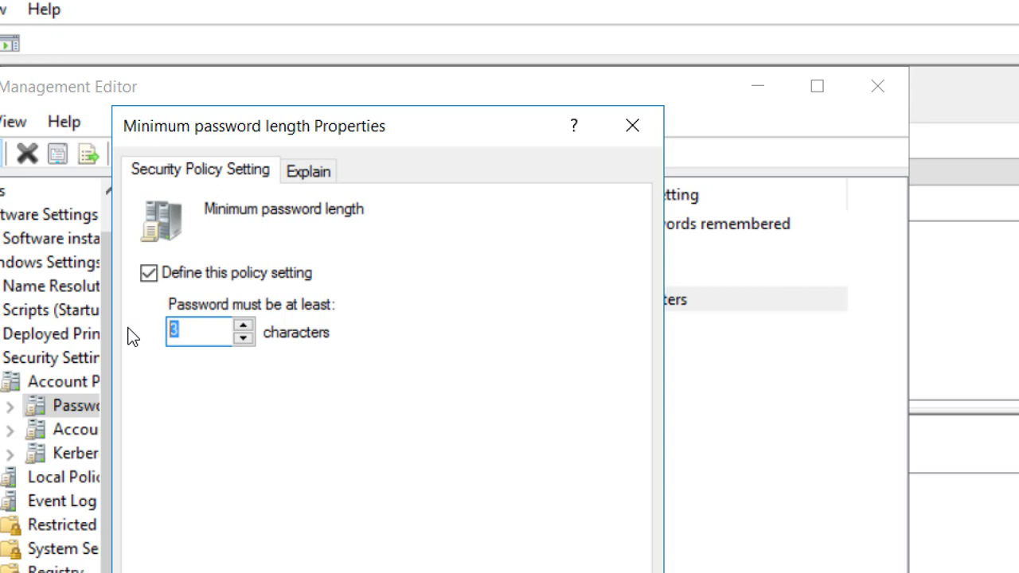
click(630, 127)
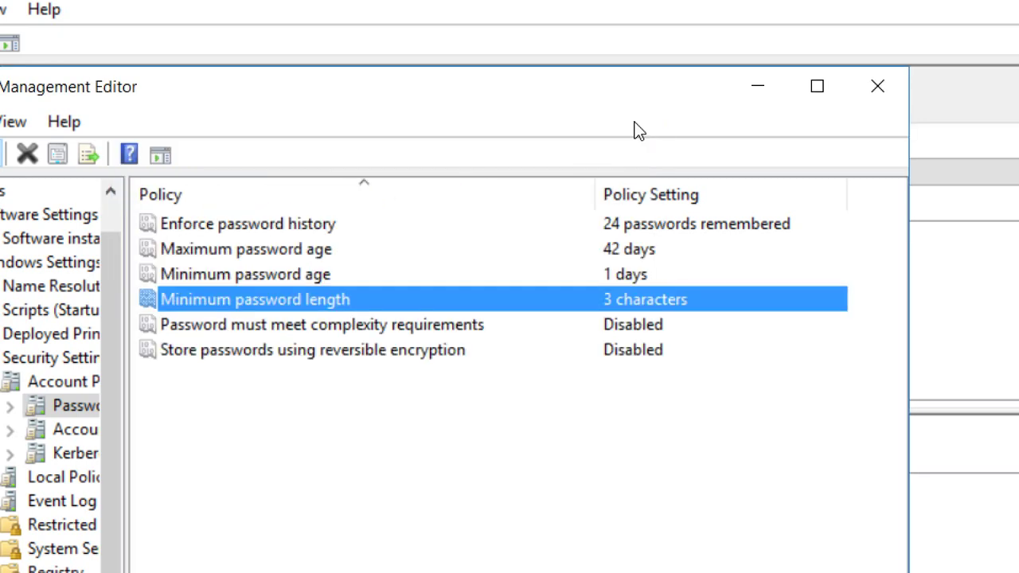
View the properties of the Password must meet complexity requirements policy and close them without changes
click(308, 327)
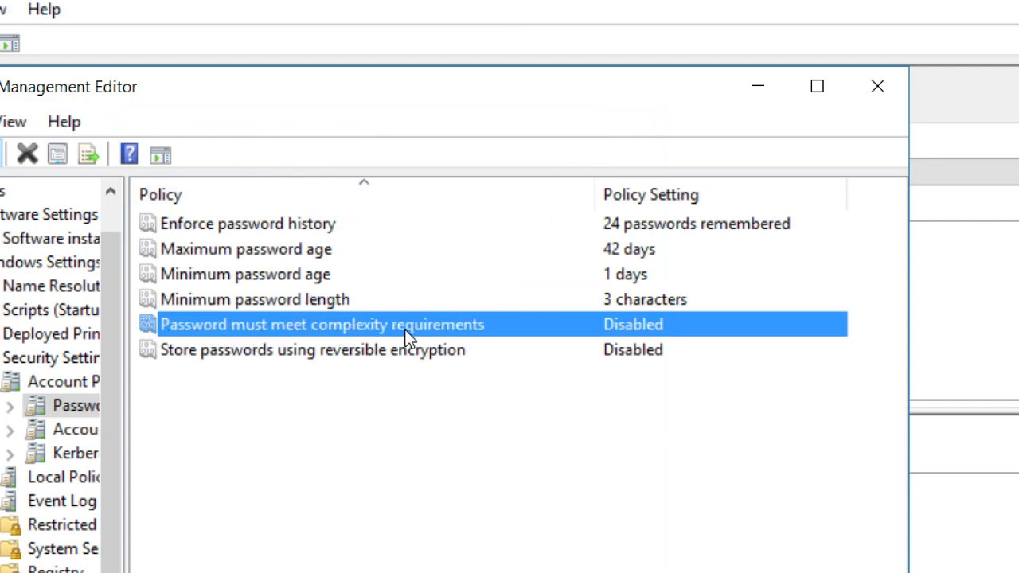
double_click(340, 326)
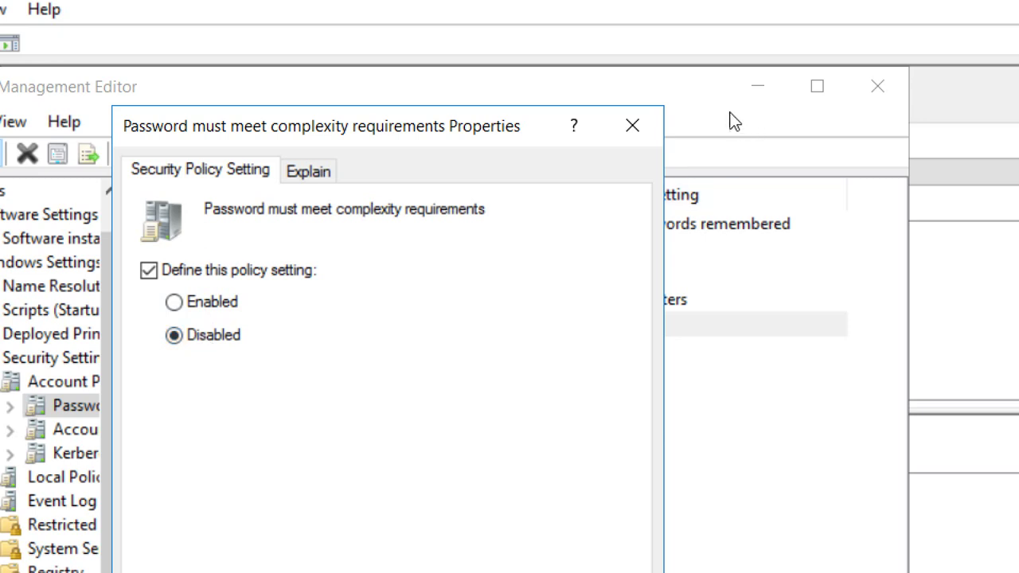
click(628, 136)
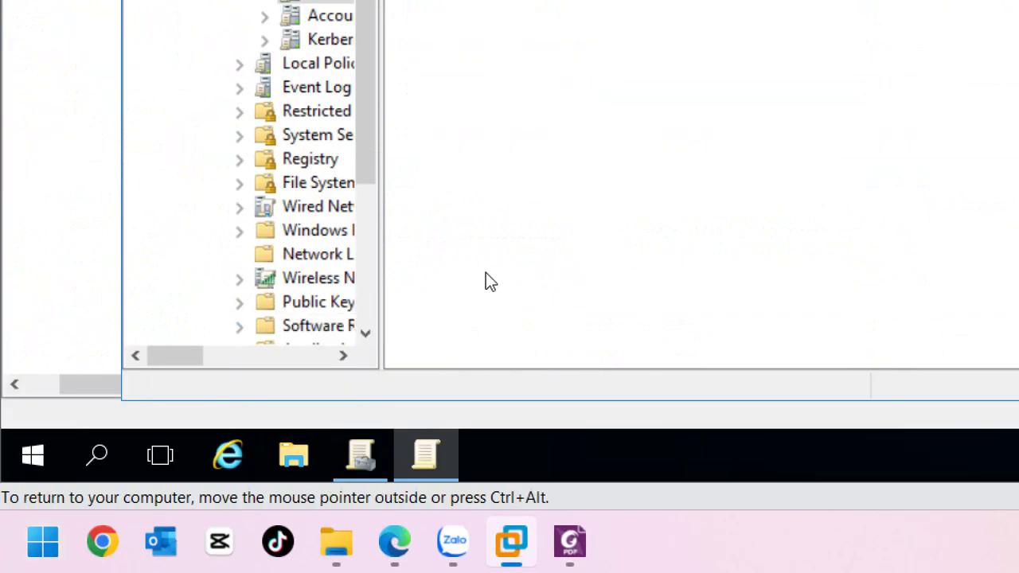
Run gpupdate /force on DC1 to refresh the group policies
key(super+r)
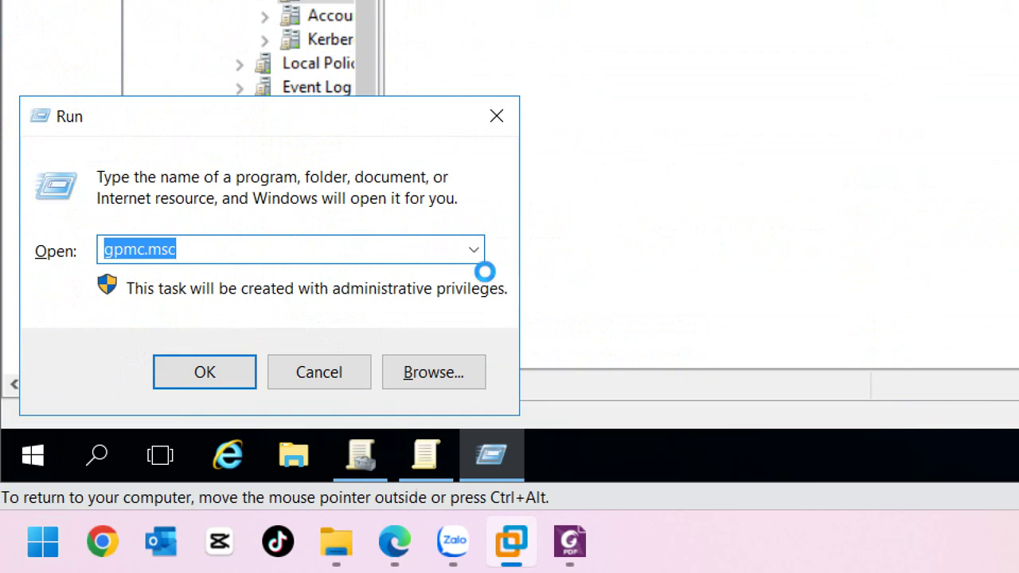
text(gp)
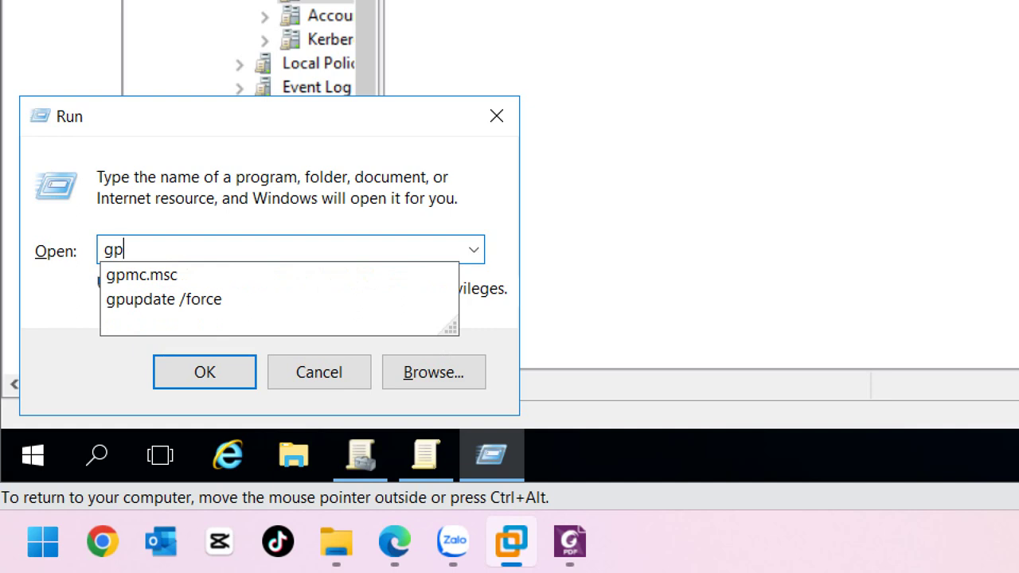
text(up)
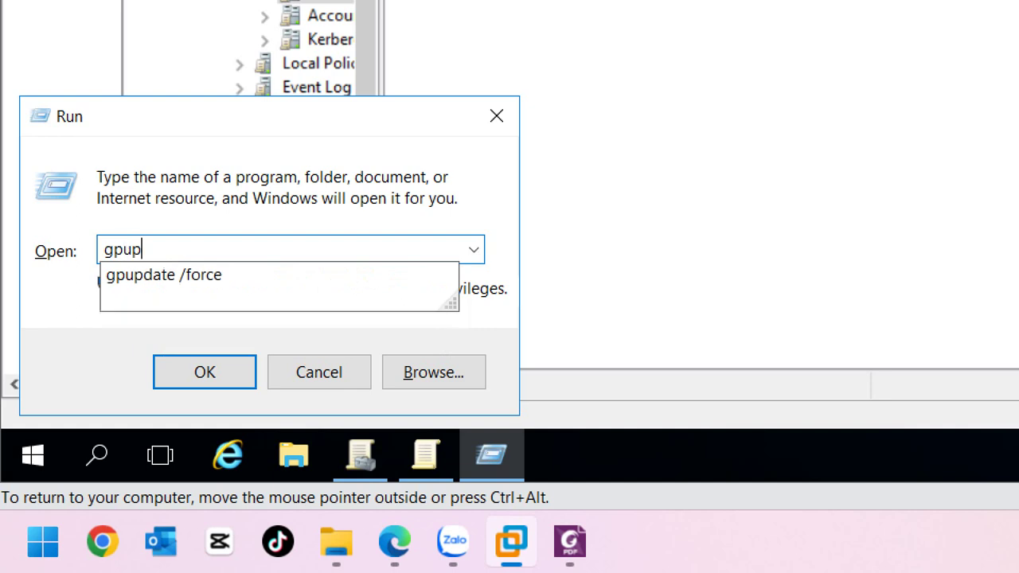
text(date /force)
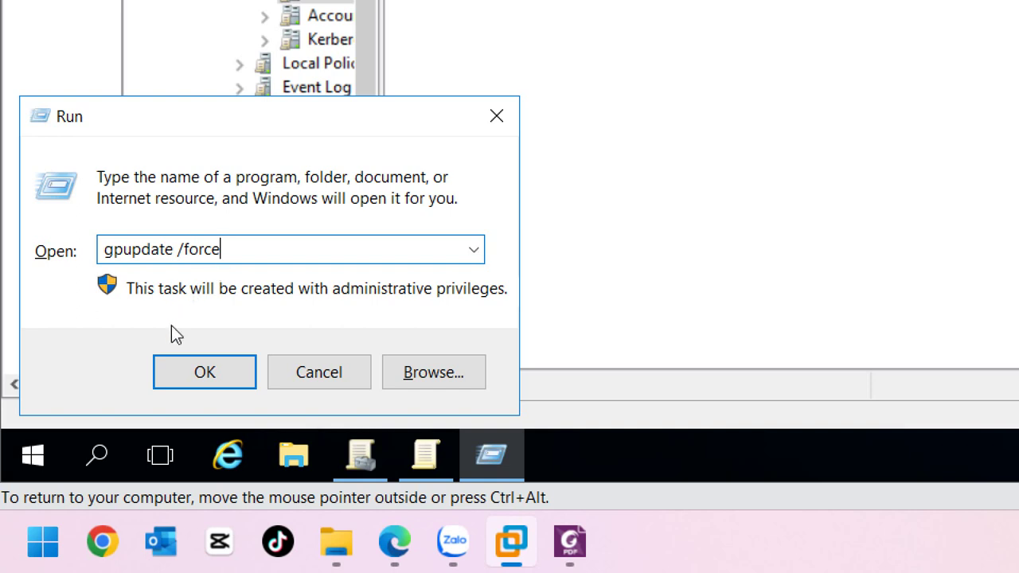
click(183, 385)
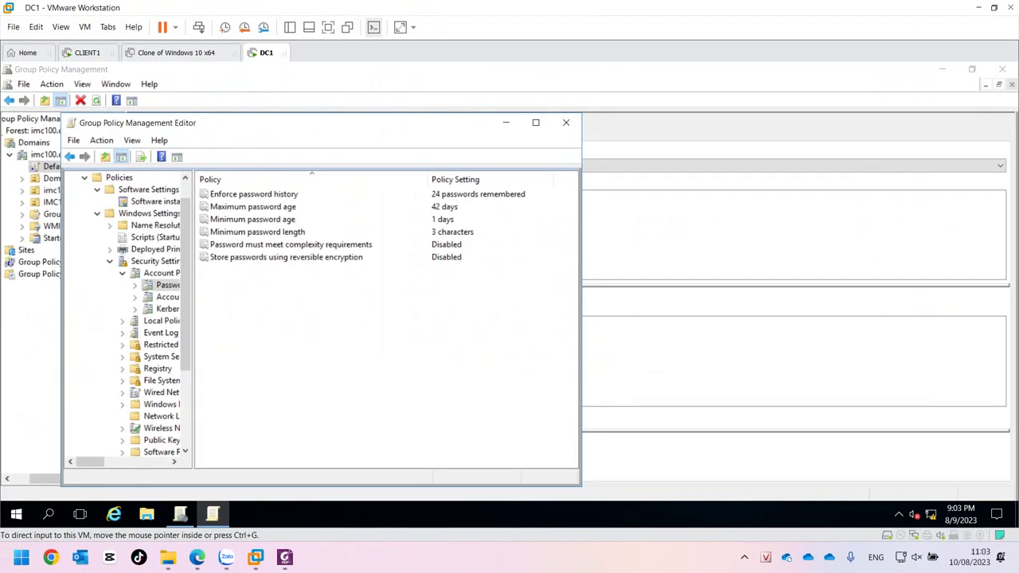
Close the Group Policy Management Editor and force another policy refresh by running gpupdate /force again
click(566, 123)
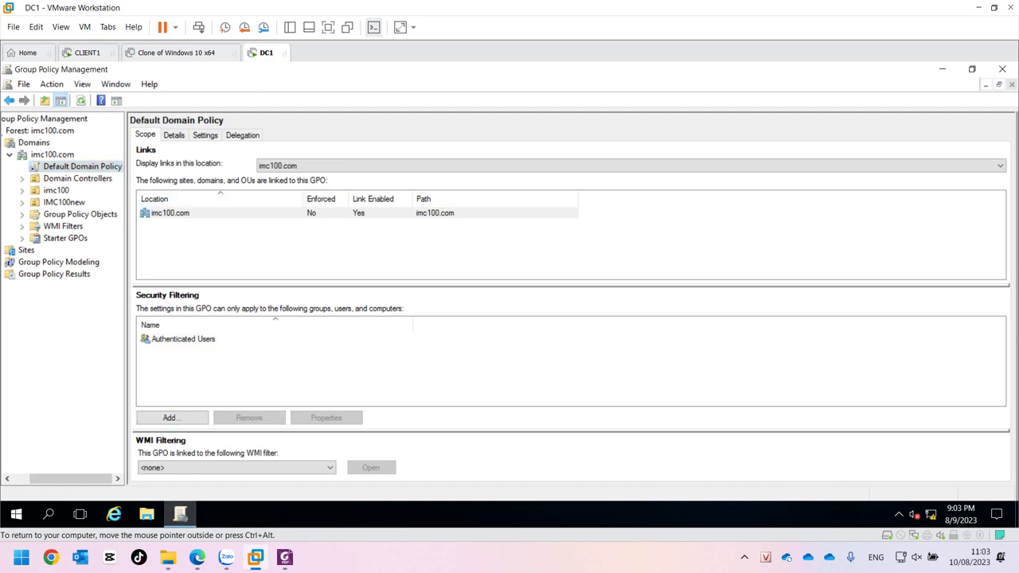
key(super+r)
key(Down)
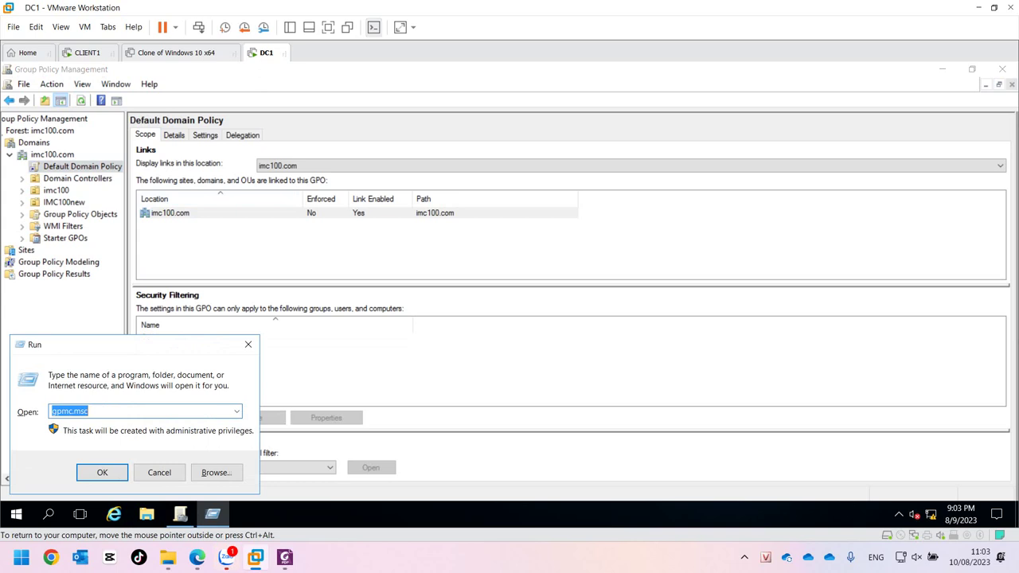
key(Return)
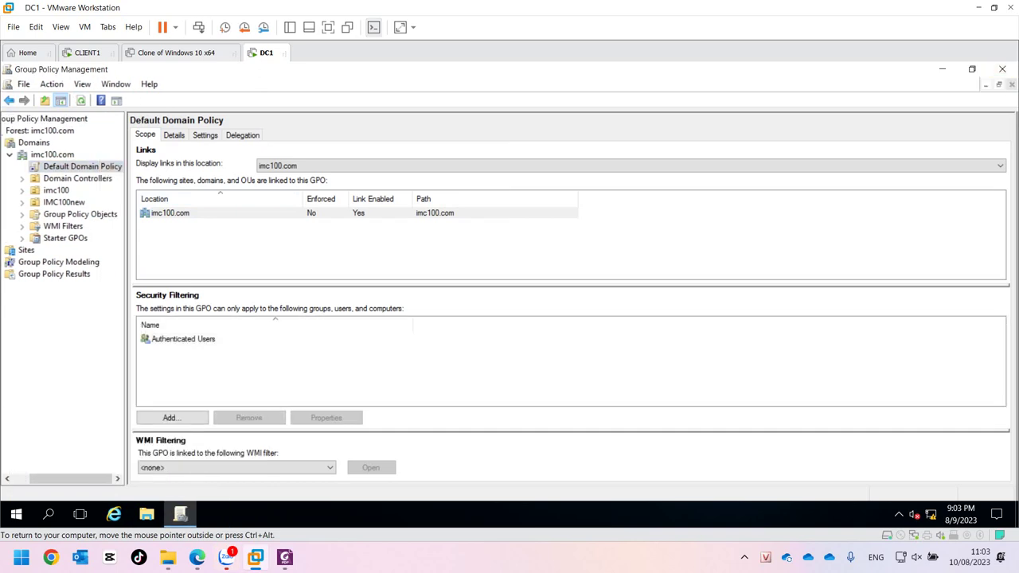
Recall the dsa.msc command in the Run dialog to launch Active Directory Users and Computers
key(super+r)
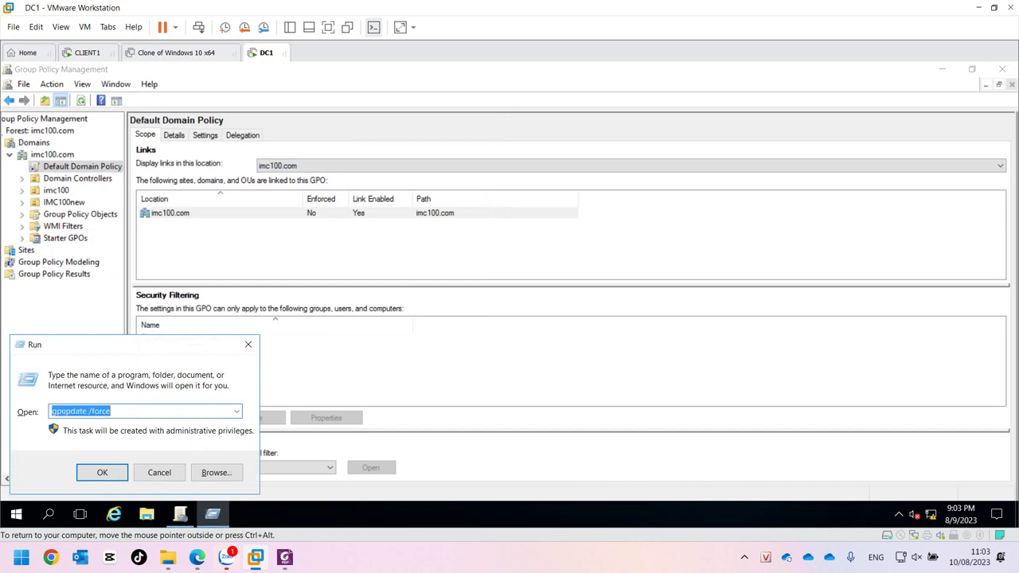
key(Down)
key(End)
key(ctrl+alt)
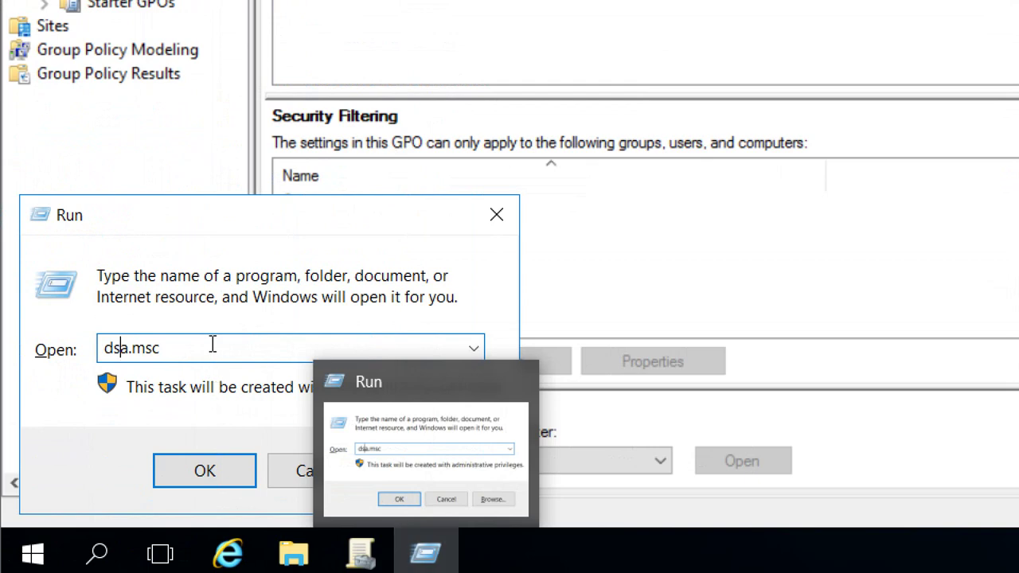
click(50, 351)
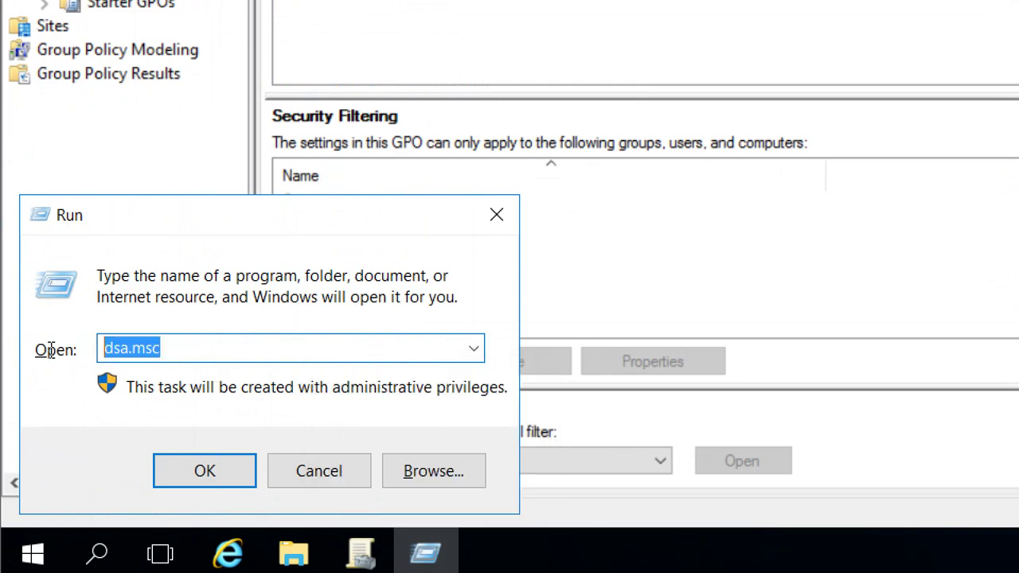
click(218, 348)
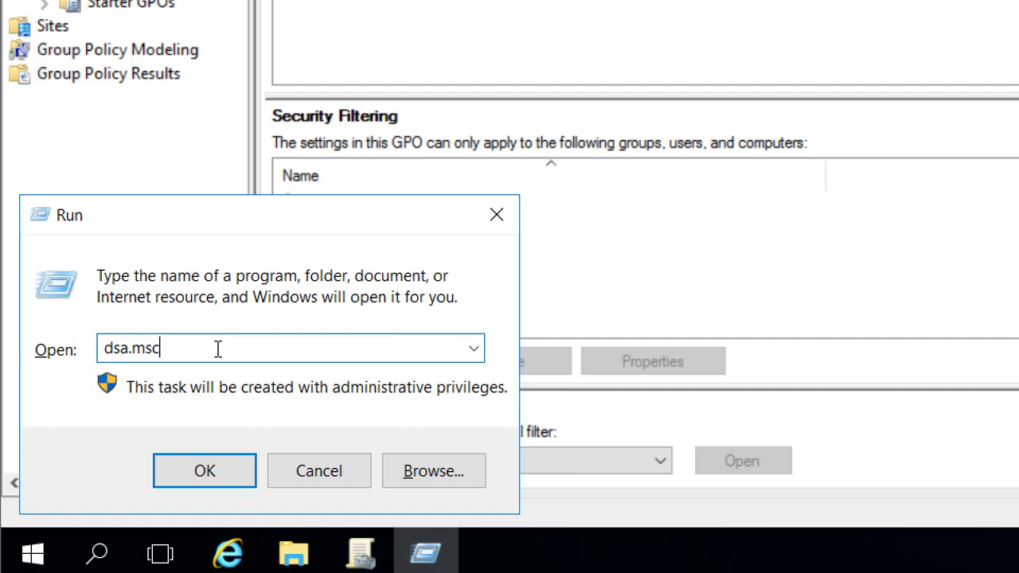